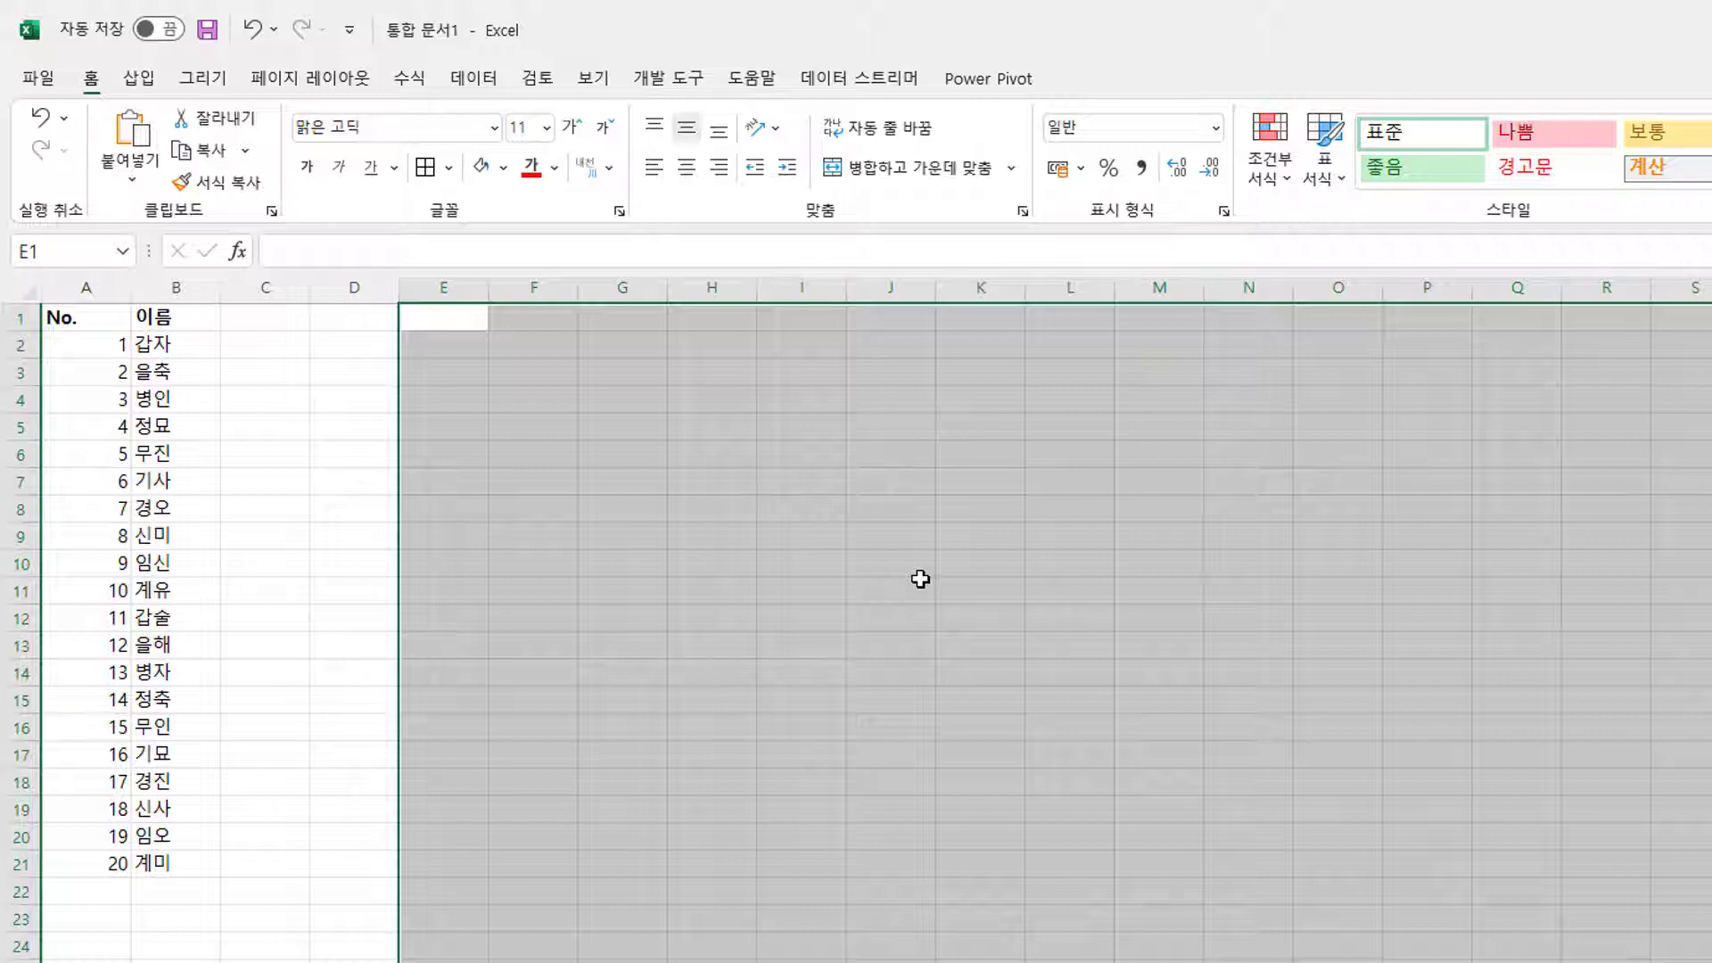
Hide the worksheet's gridlines and show them again
click(426, 426)
drag(446, 321, 1708, 961)
click(588, 78)
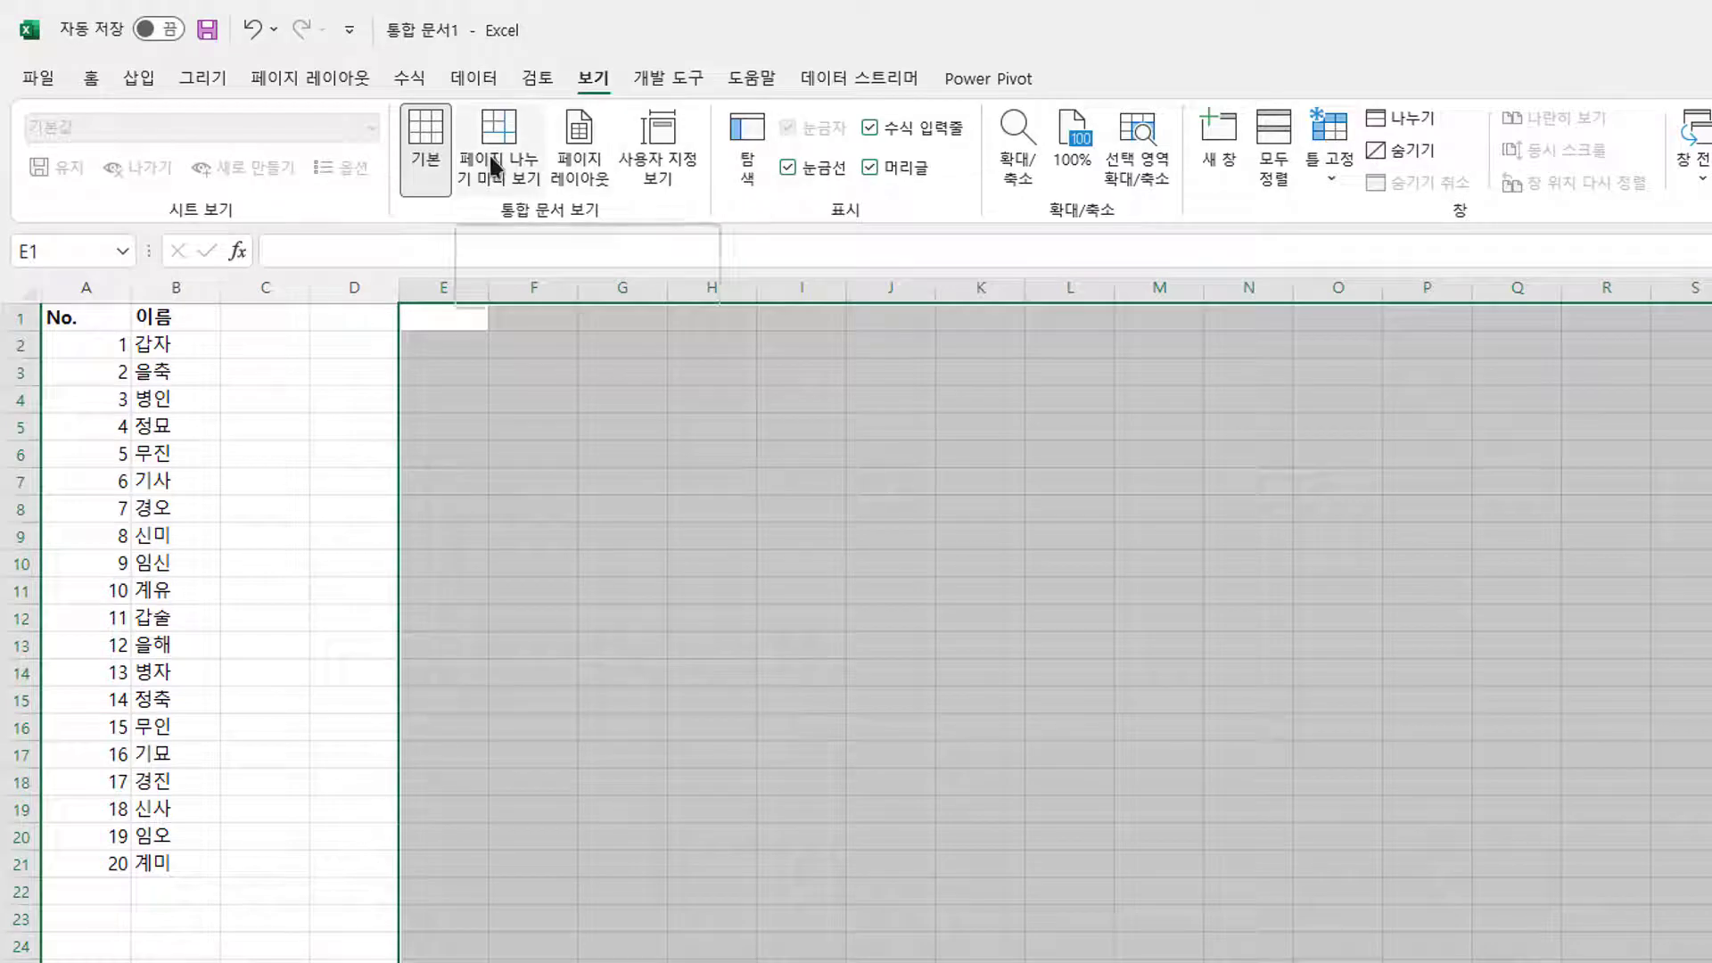
click(787, 170)
click(749, 397)
click(1154, 646)
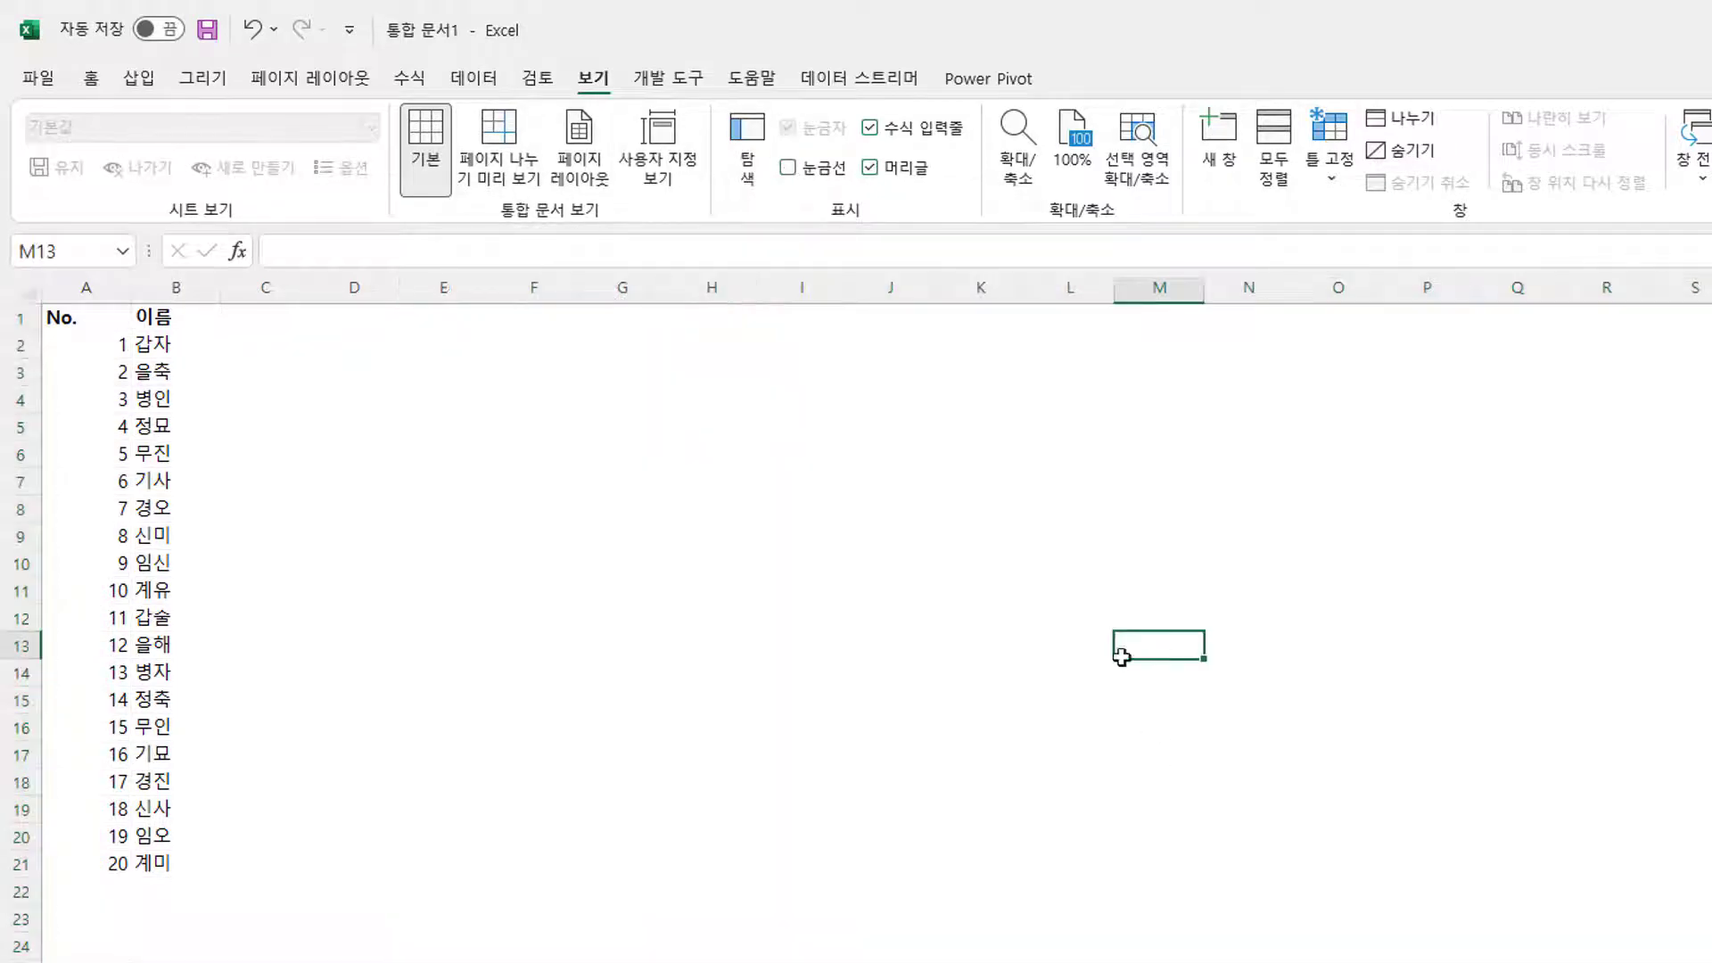
click(787, 167)
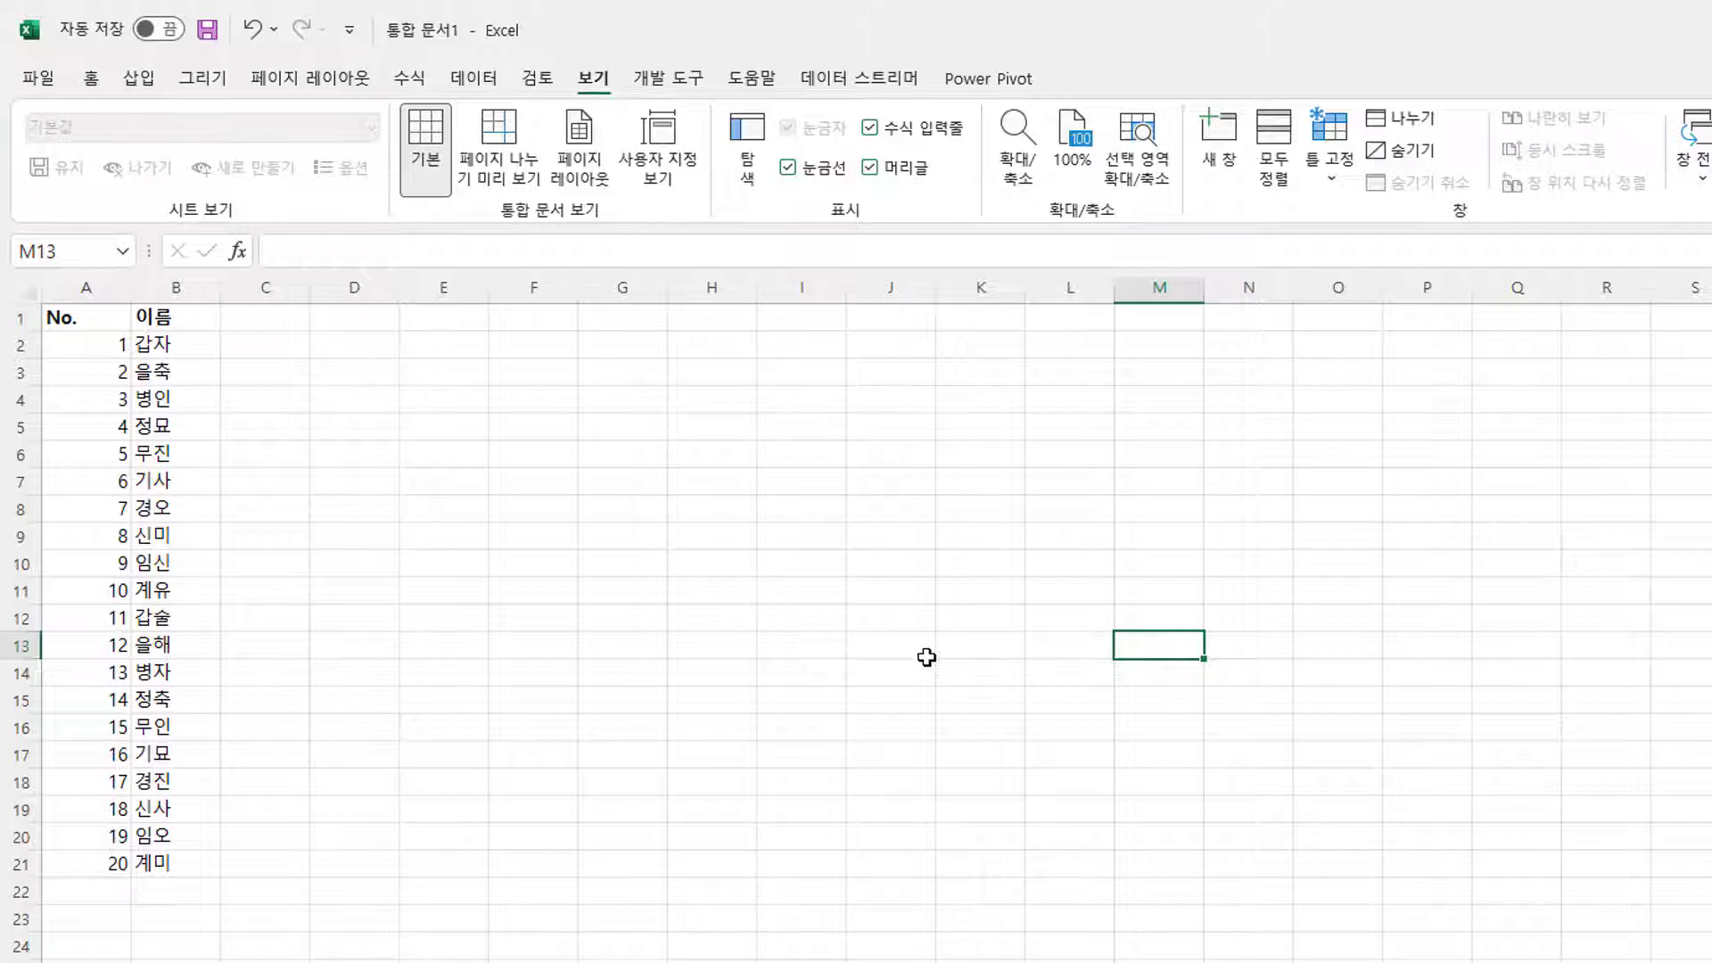
click(90, 78)
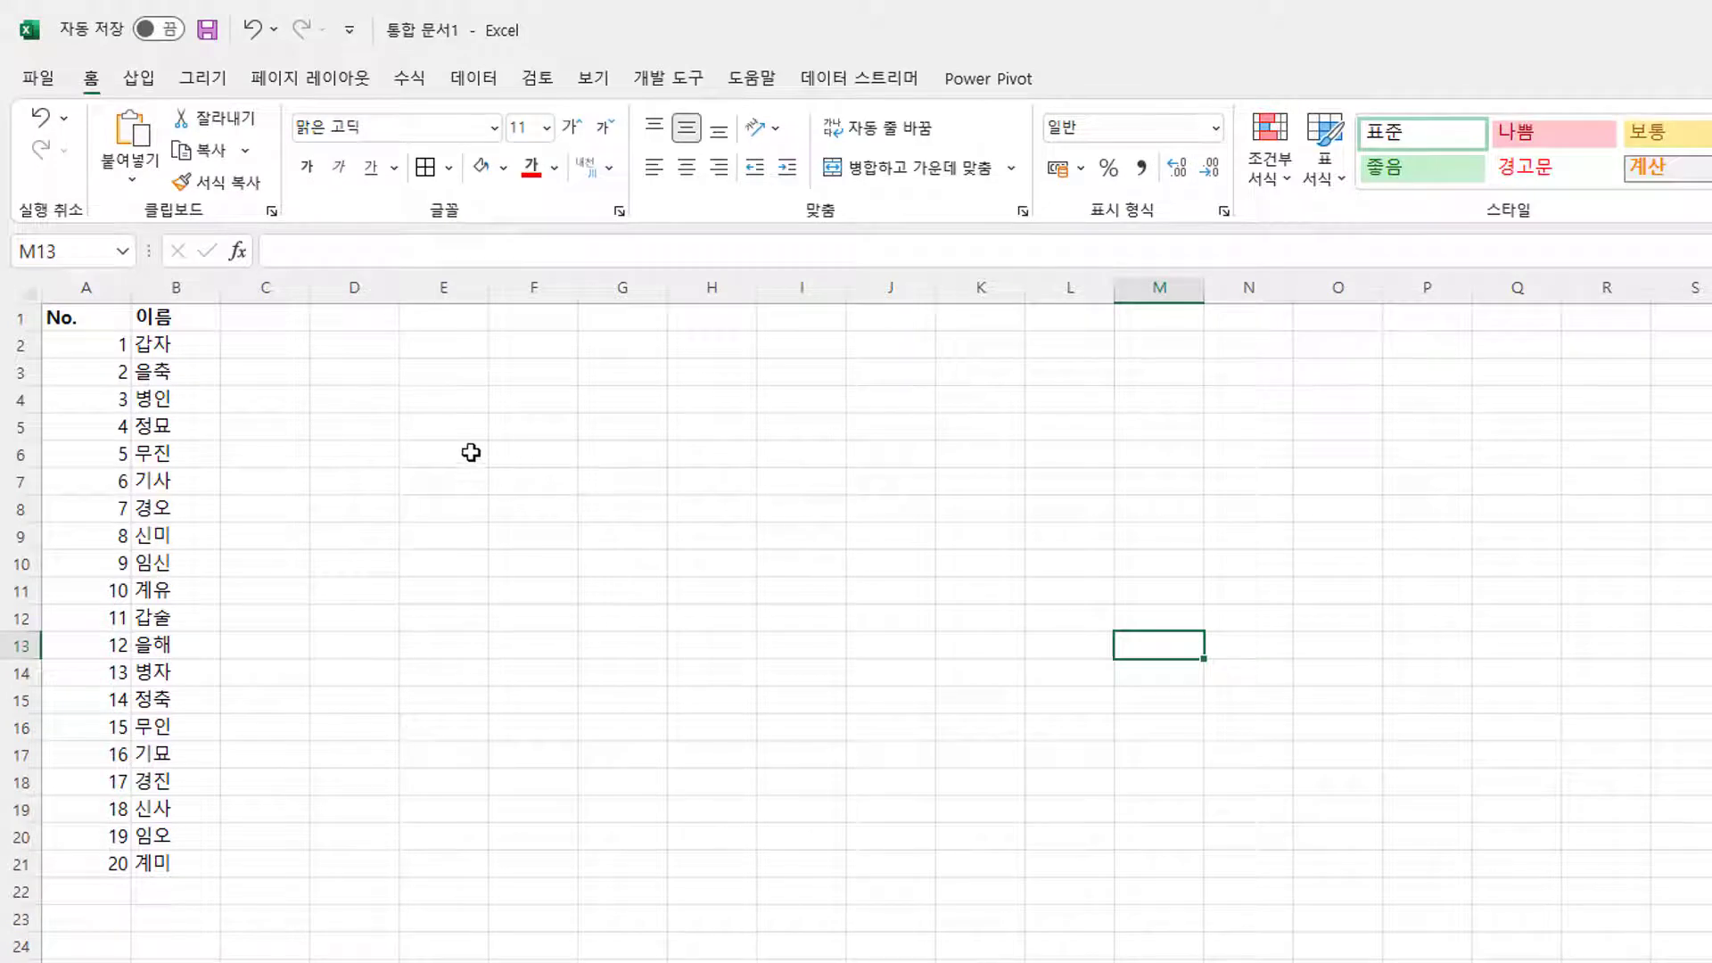
mouse_move(627, 393)
mouse_down()
mouse_move(1254, 482)
mouse_move(1452, 838)
mouse_up()
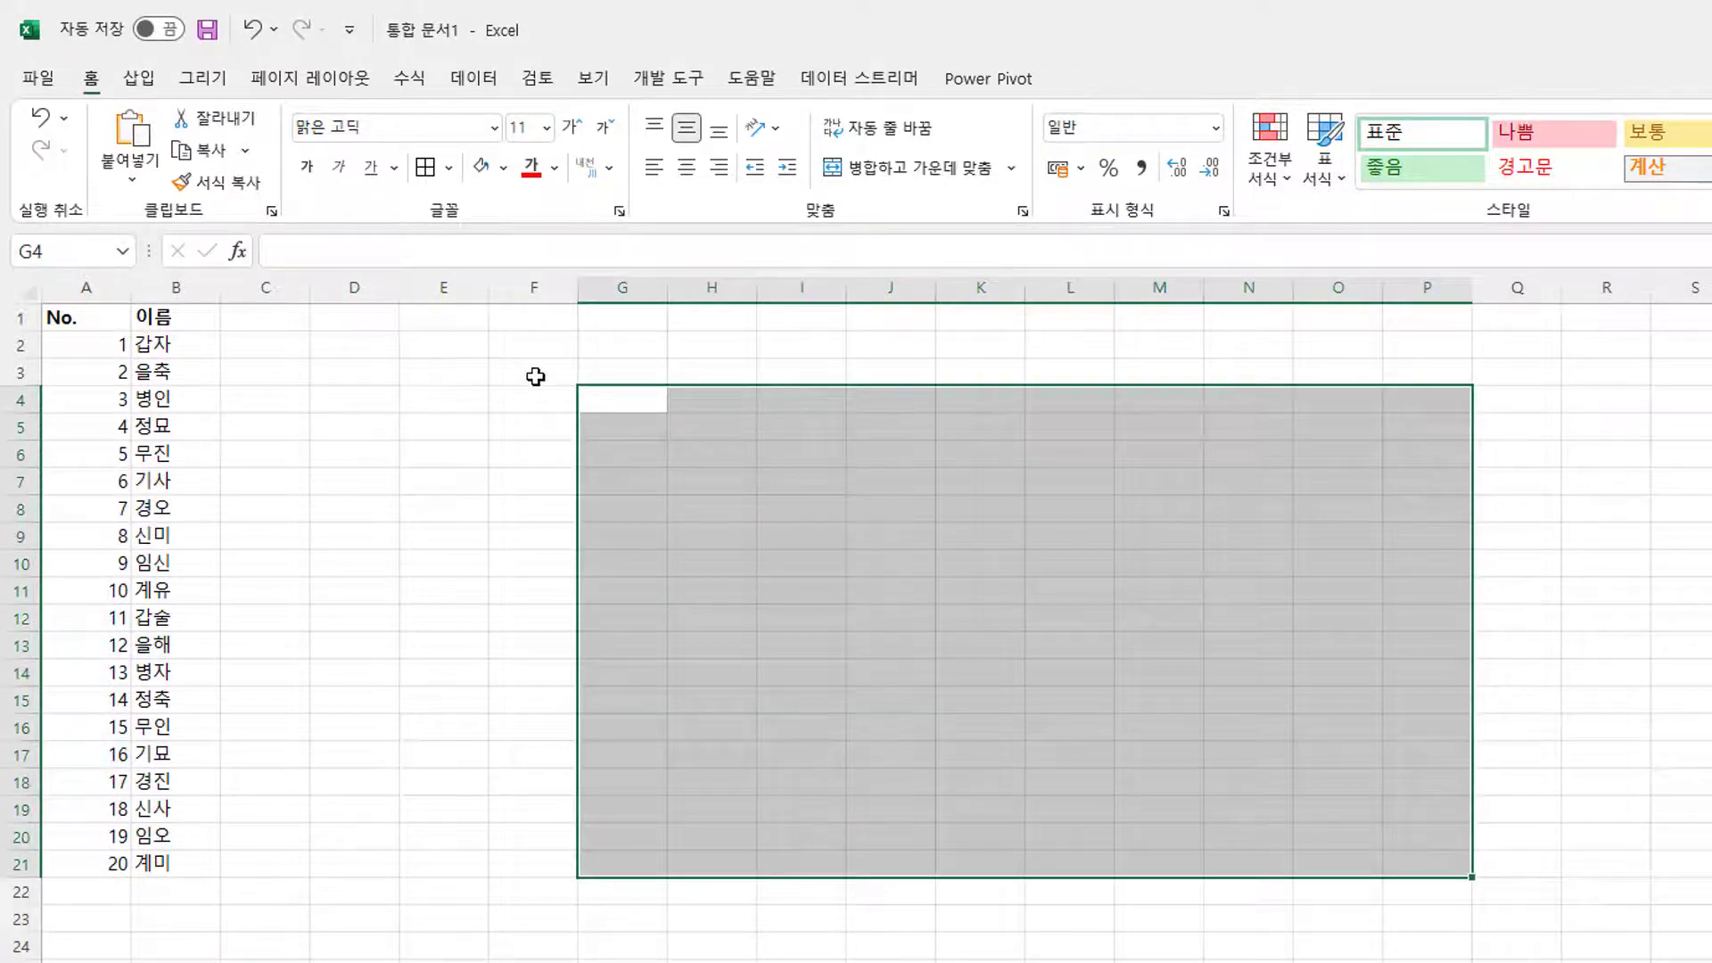
click(535, 375)
click(553, 400)
click(553, 478)
click(535, 592)
click(585, 745)
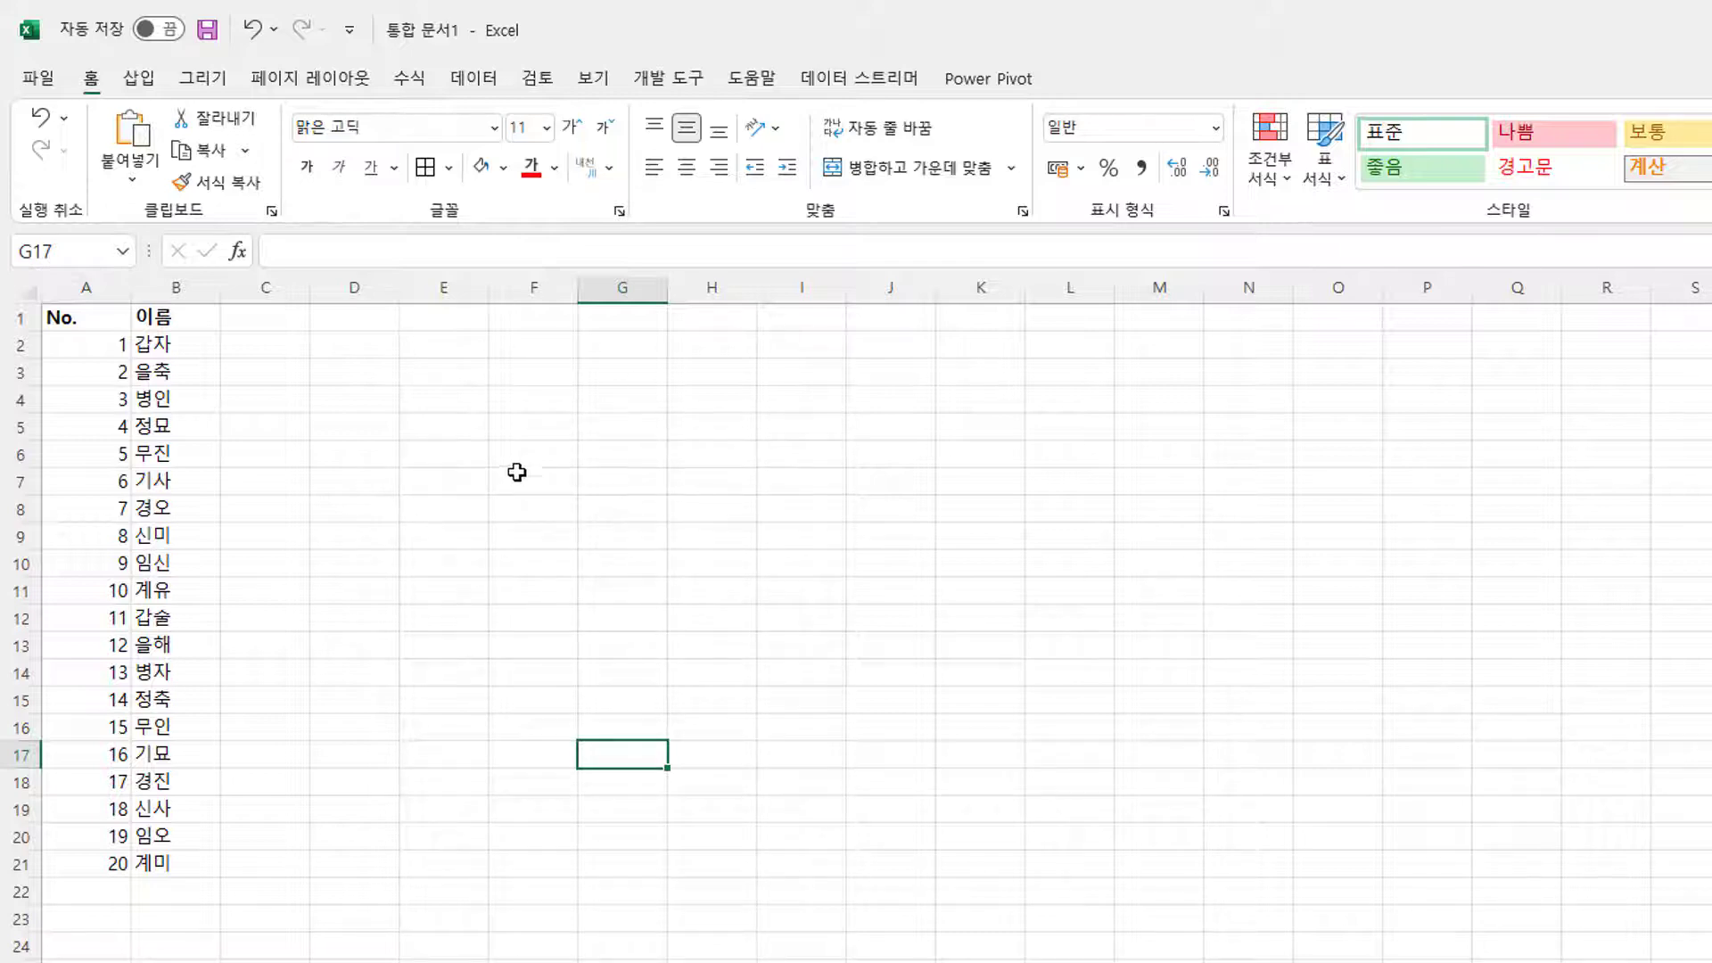
Place links to the names in B2:B21 into F3:F22 and check the resulting cell references
drag(174, 344, 184, 862)
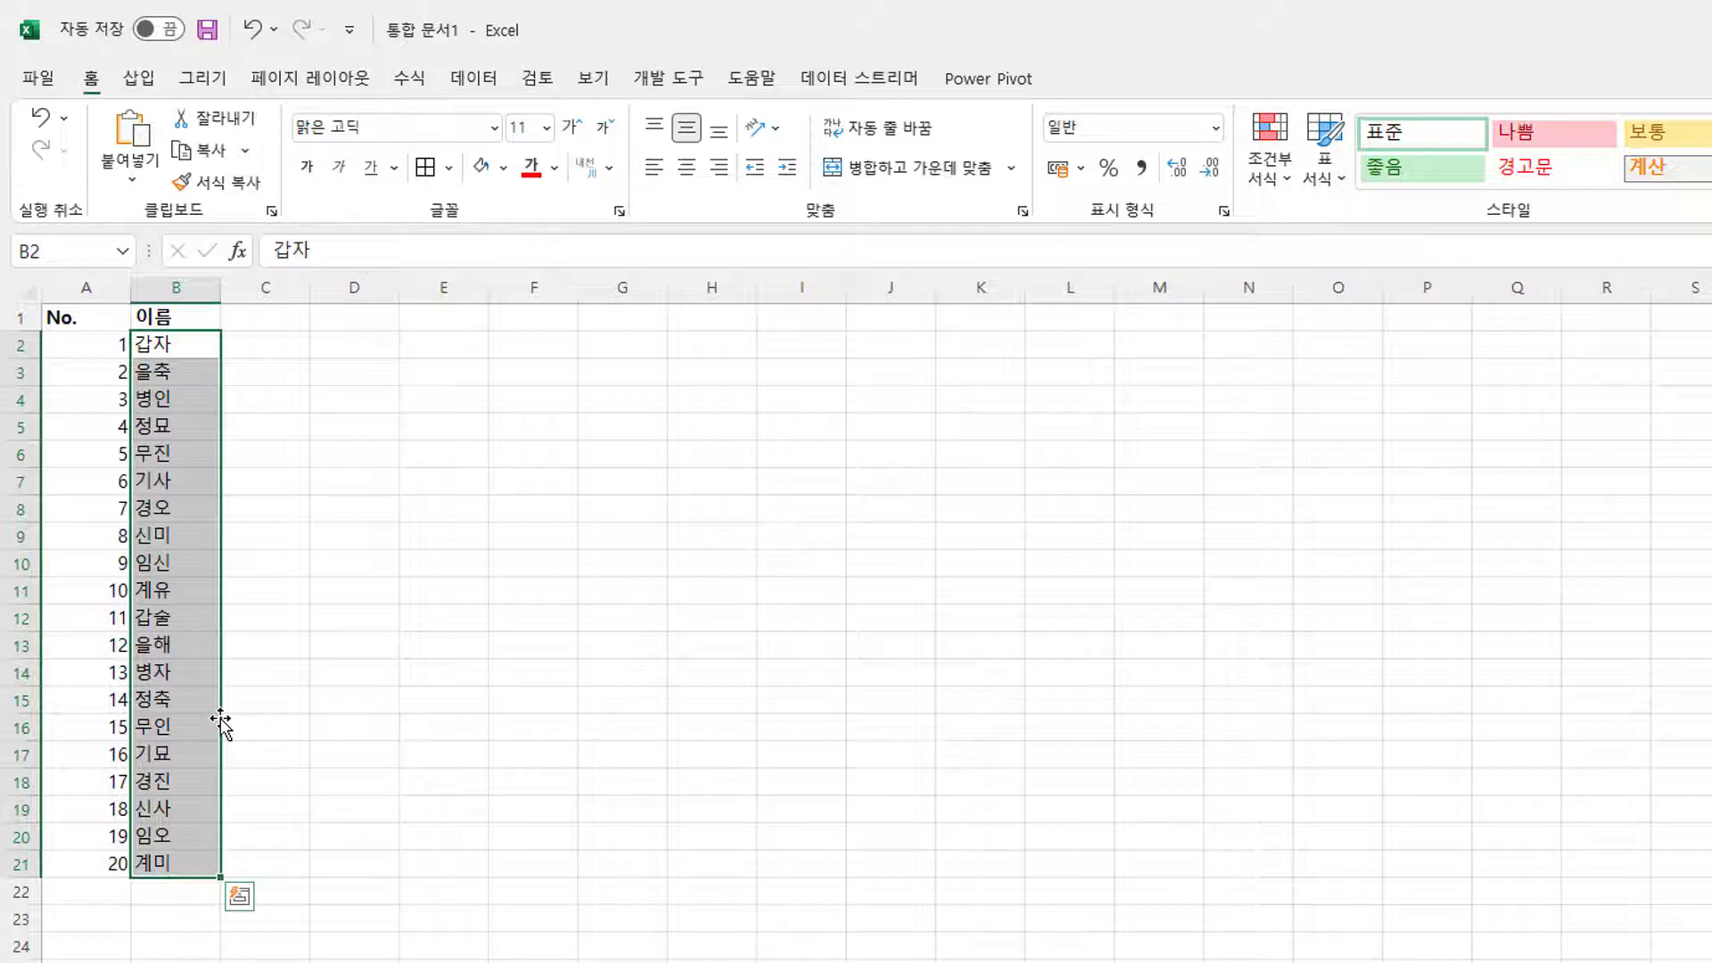
drag(220, 721, 553, 749)
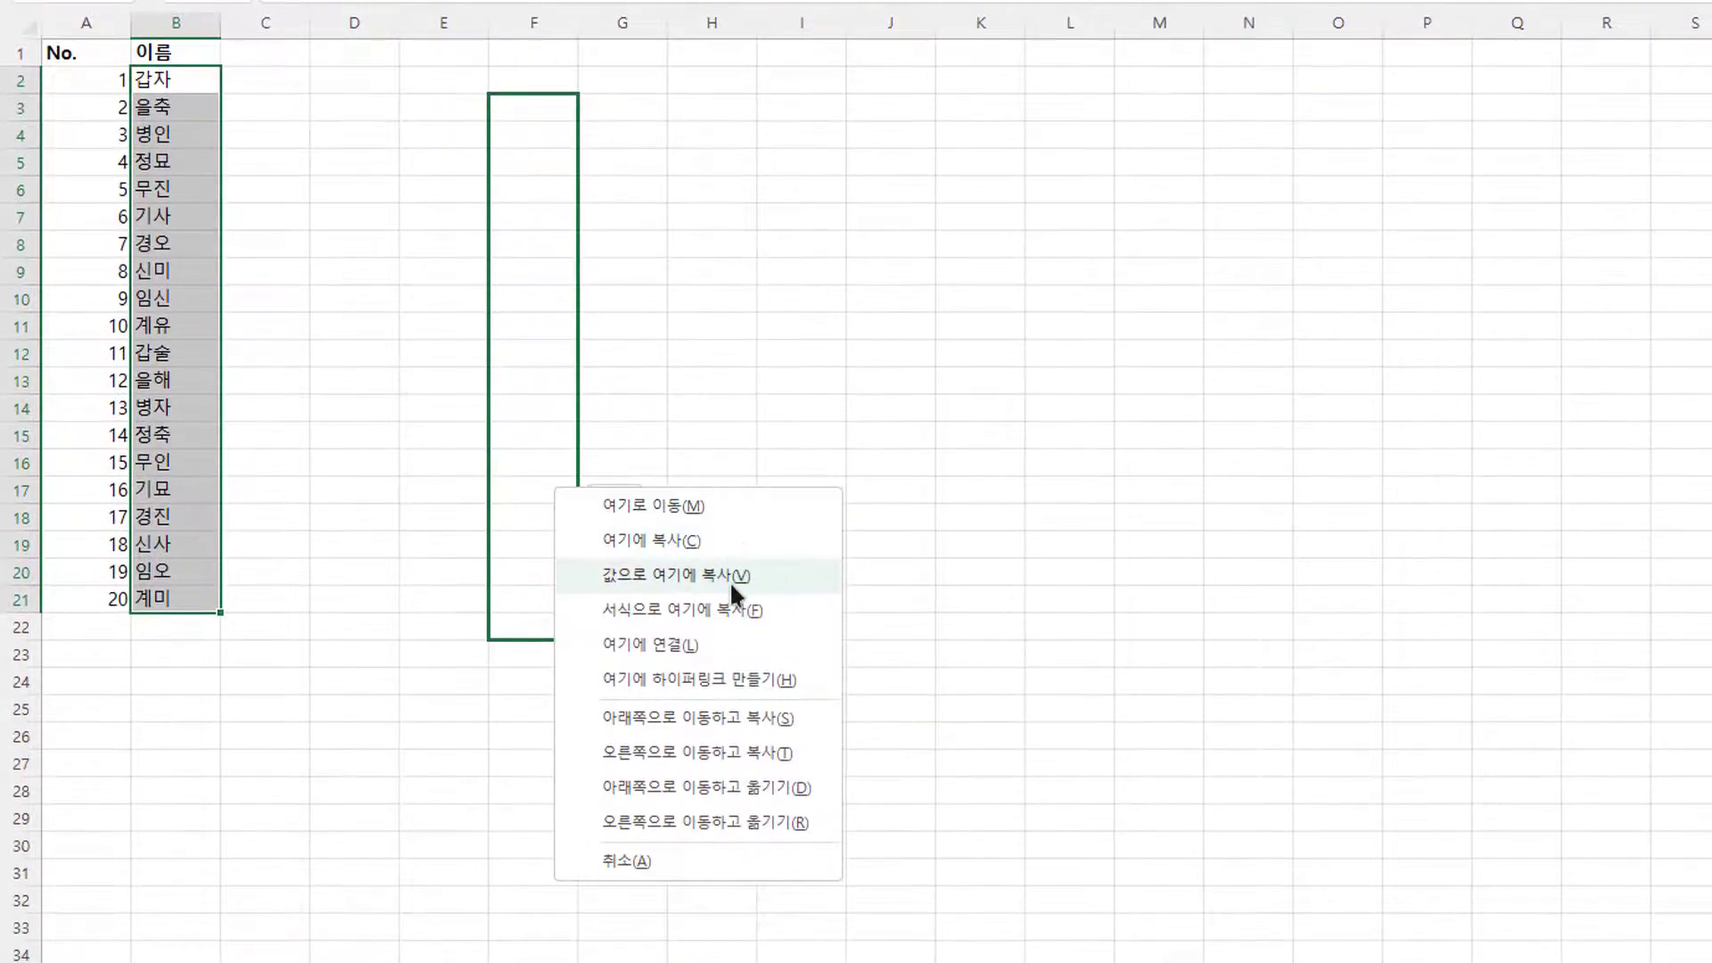
click(750, 645)
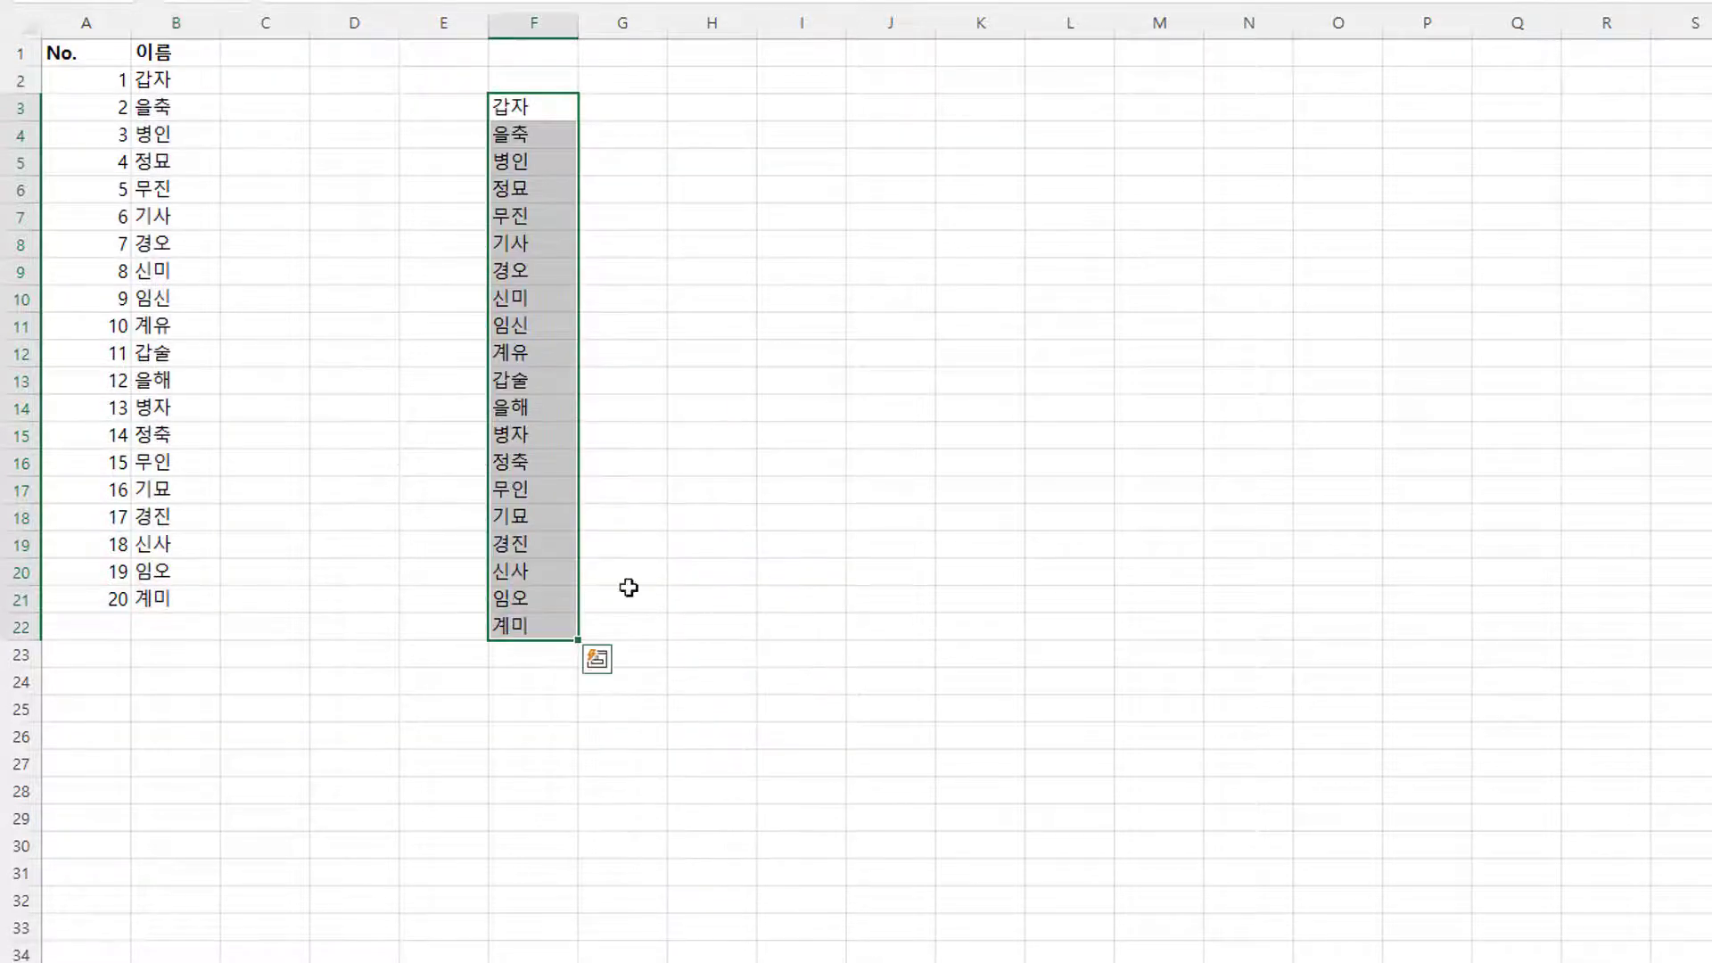
click(534, 162)
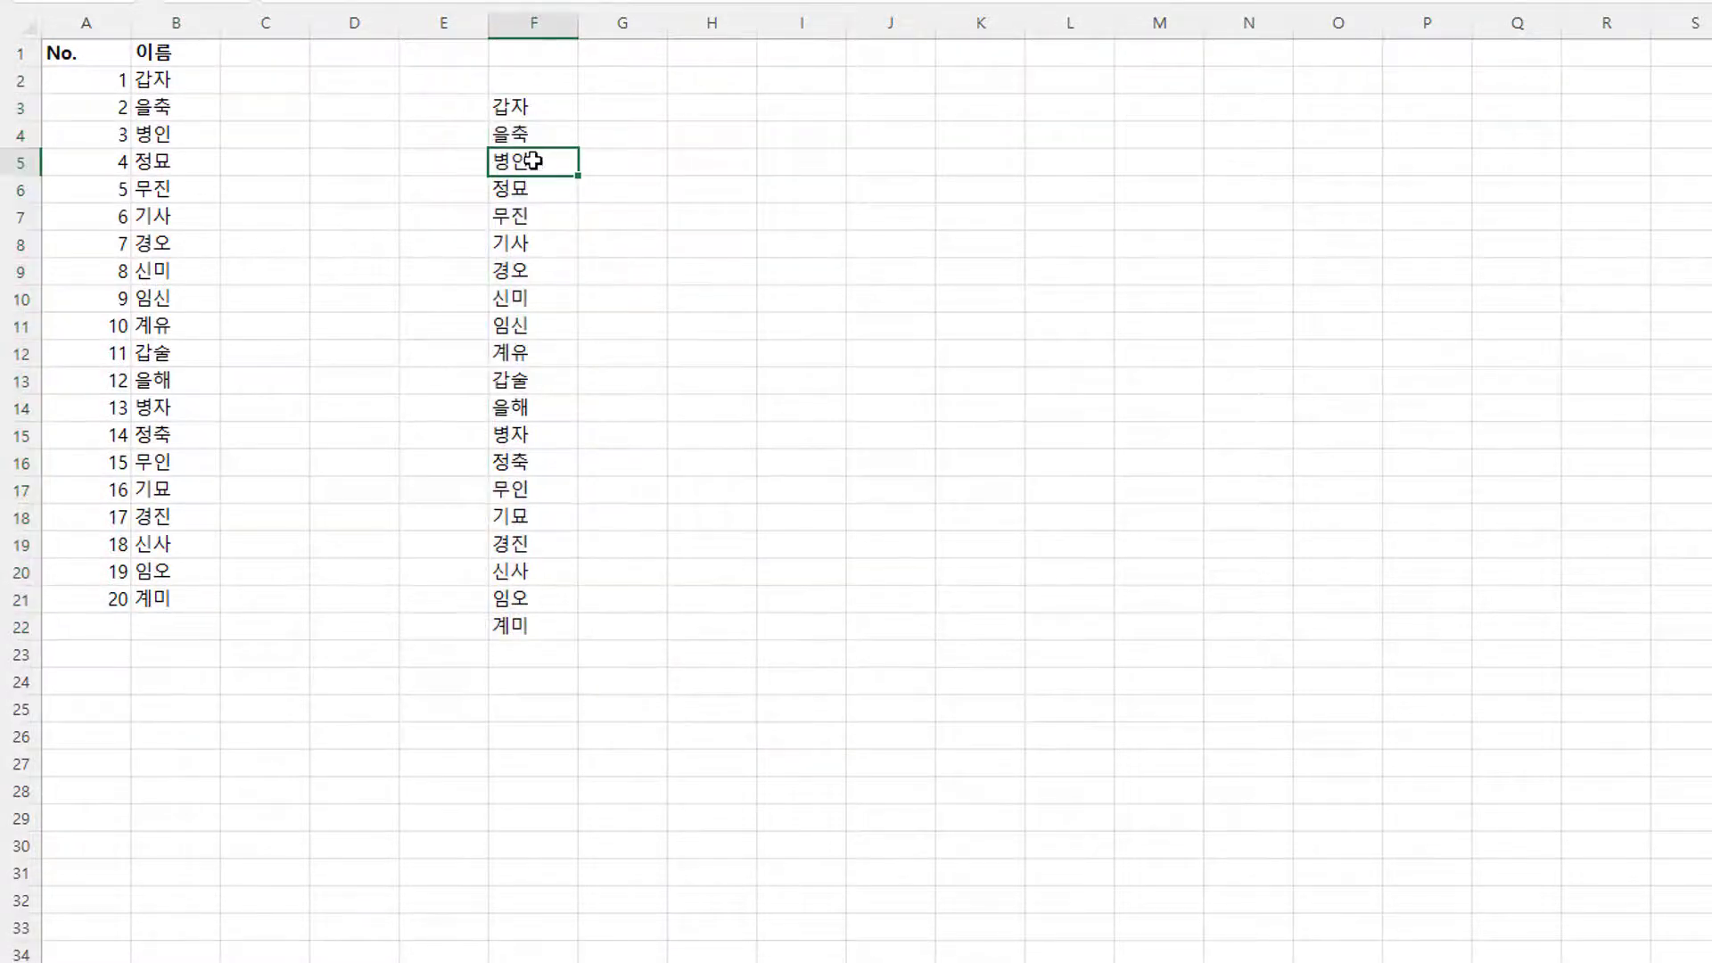
click(534, 107)
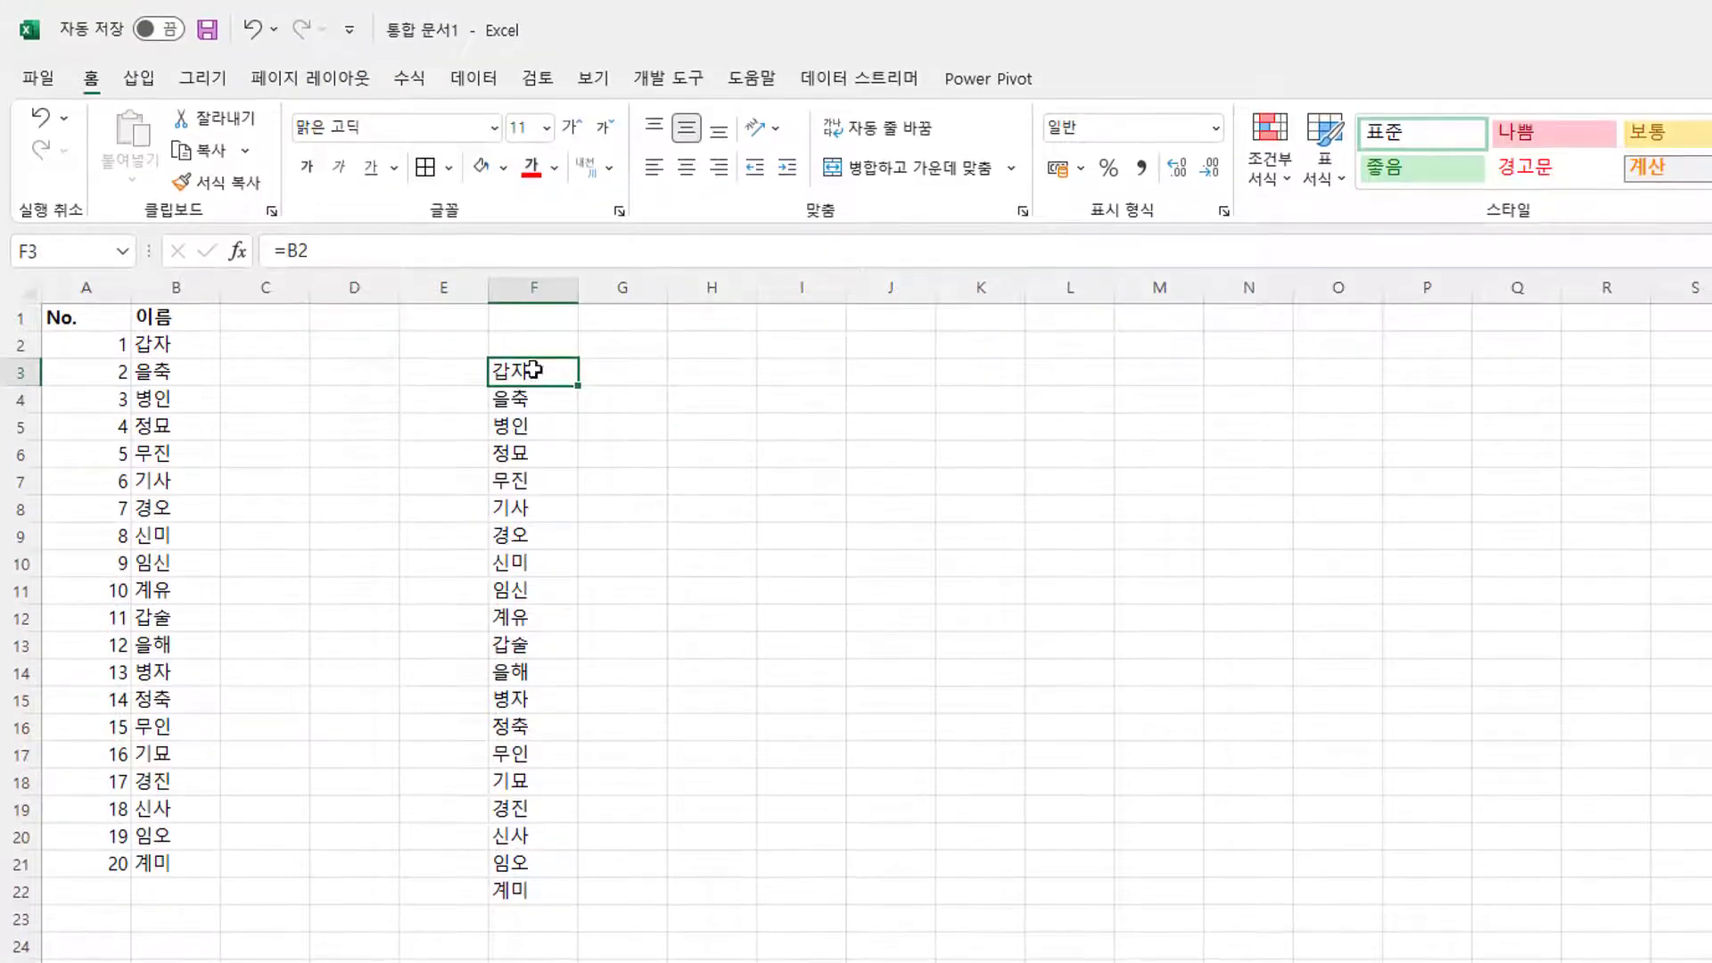
click(540, 398)
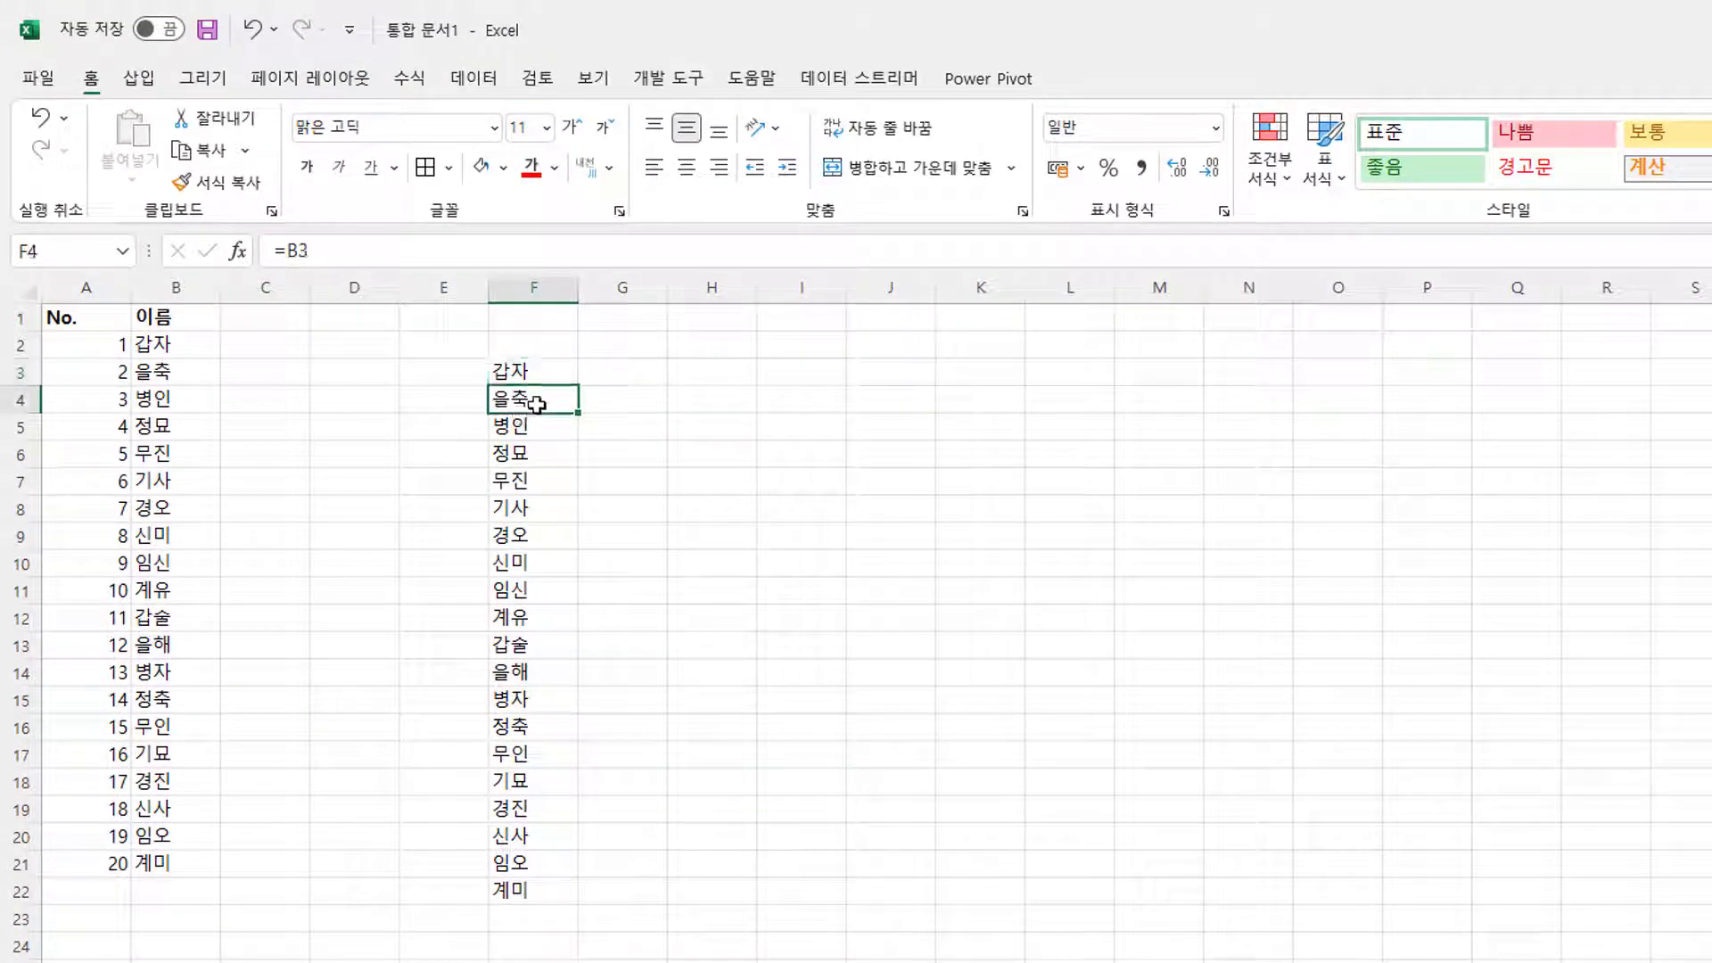
click(517, 555)
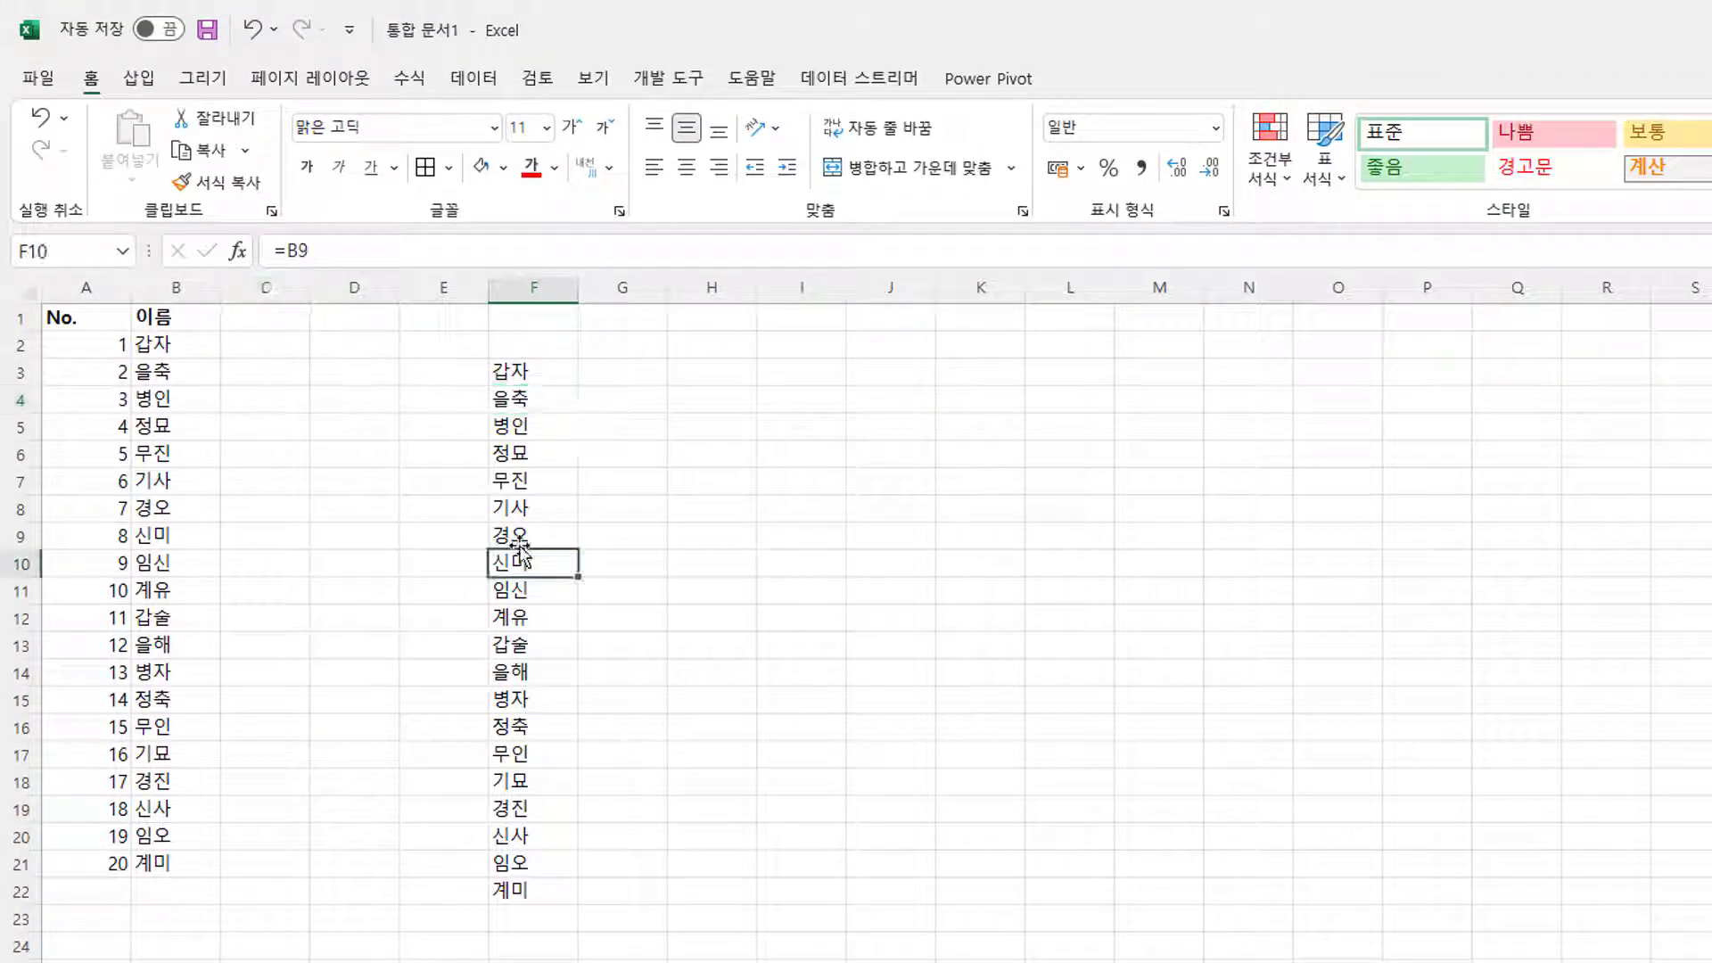
Apply all borders and horizontal centre alignment to the linked names in F3:F22
drag(527, 373, 529, 870)
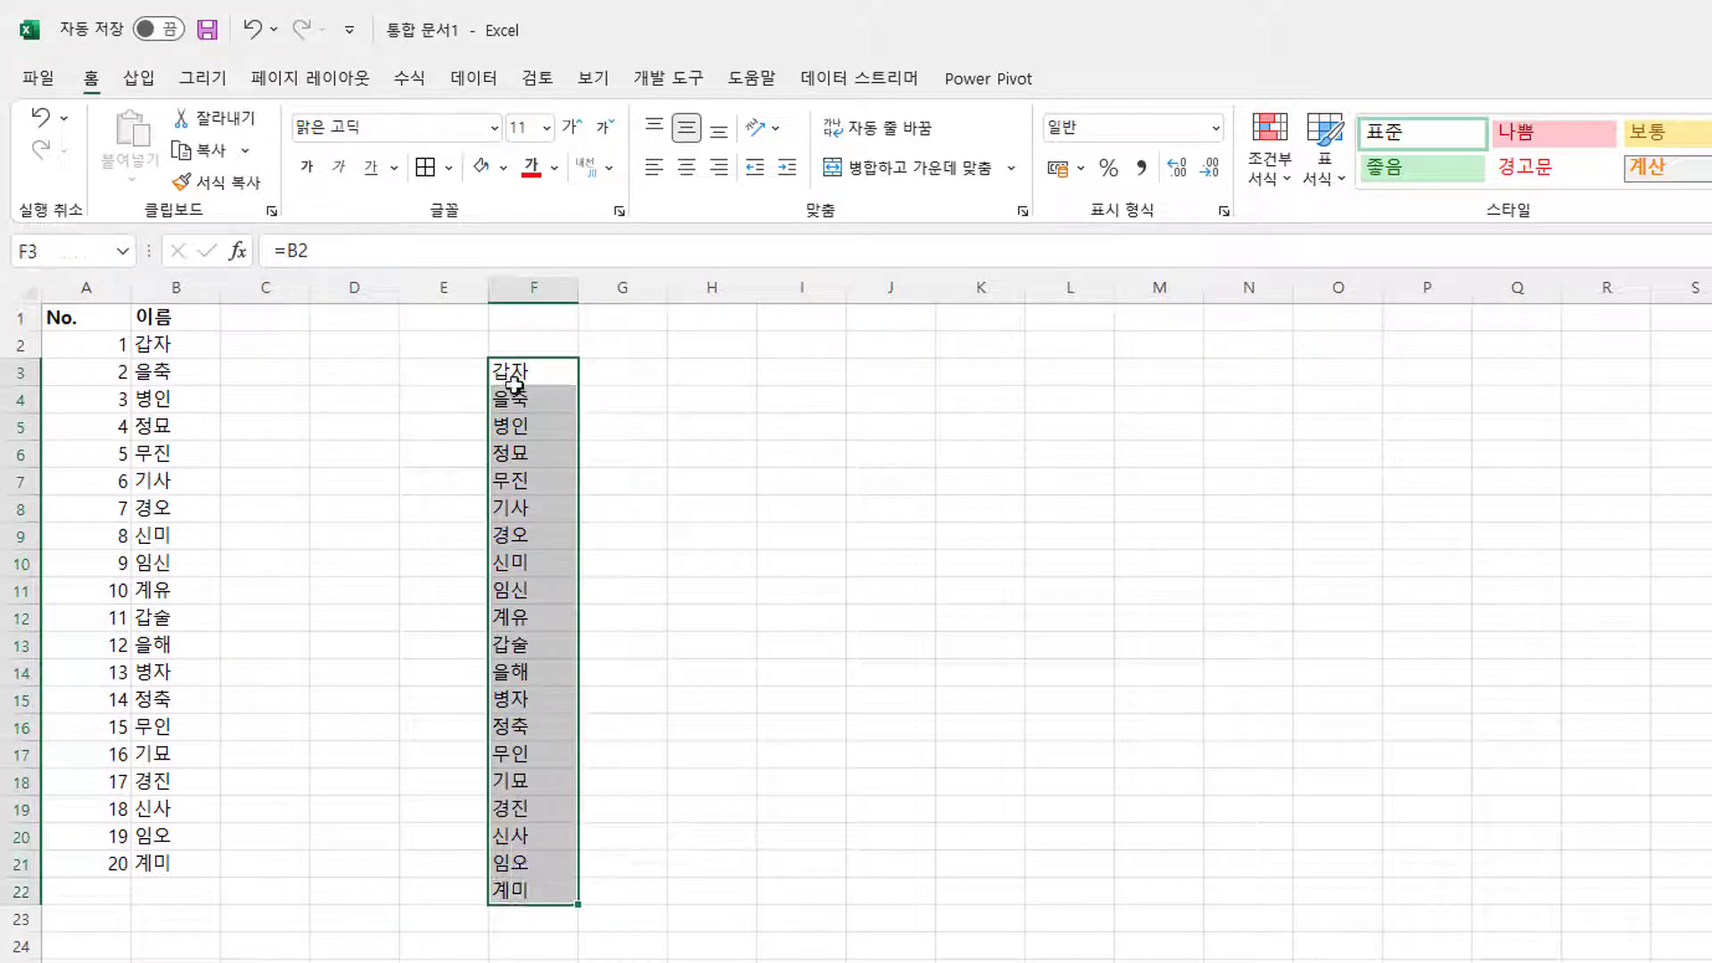
click(450, 168)
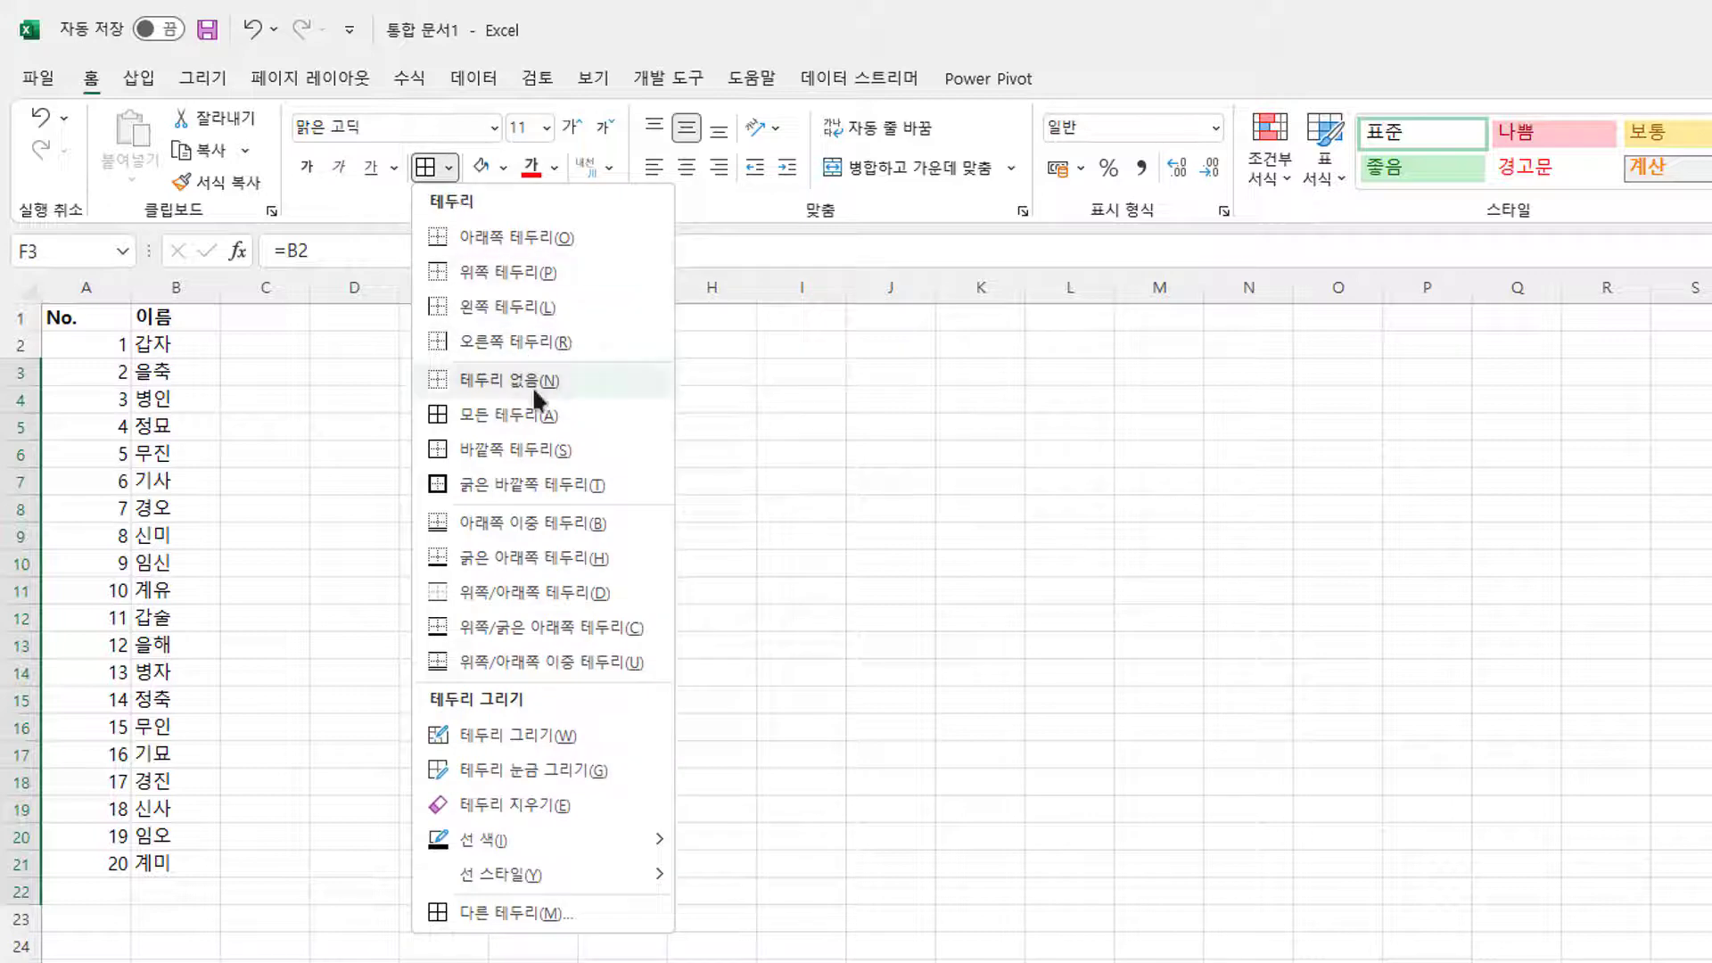
click(537, 416)
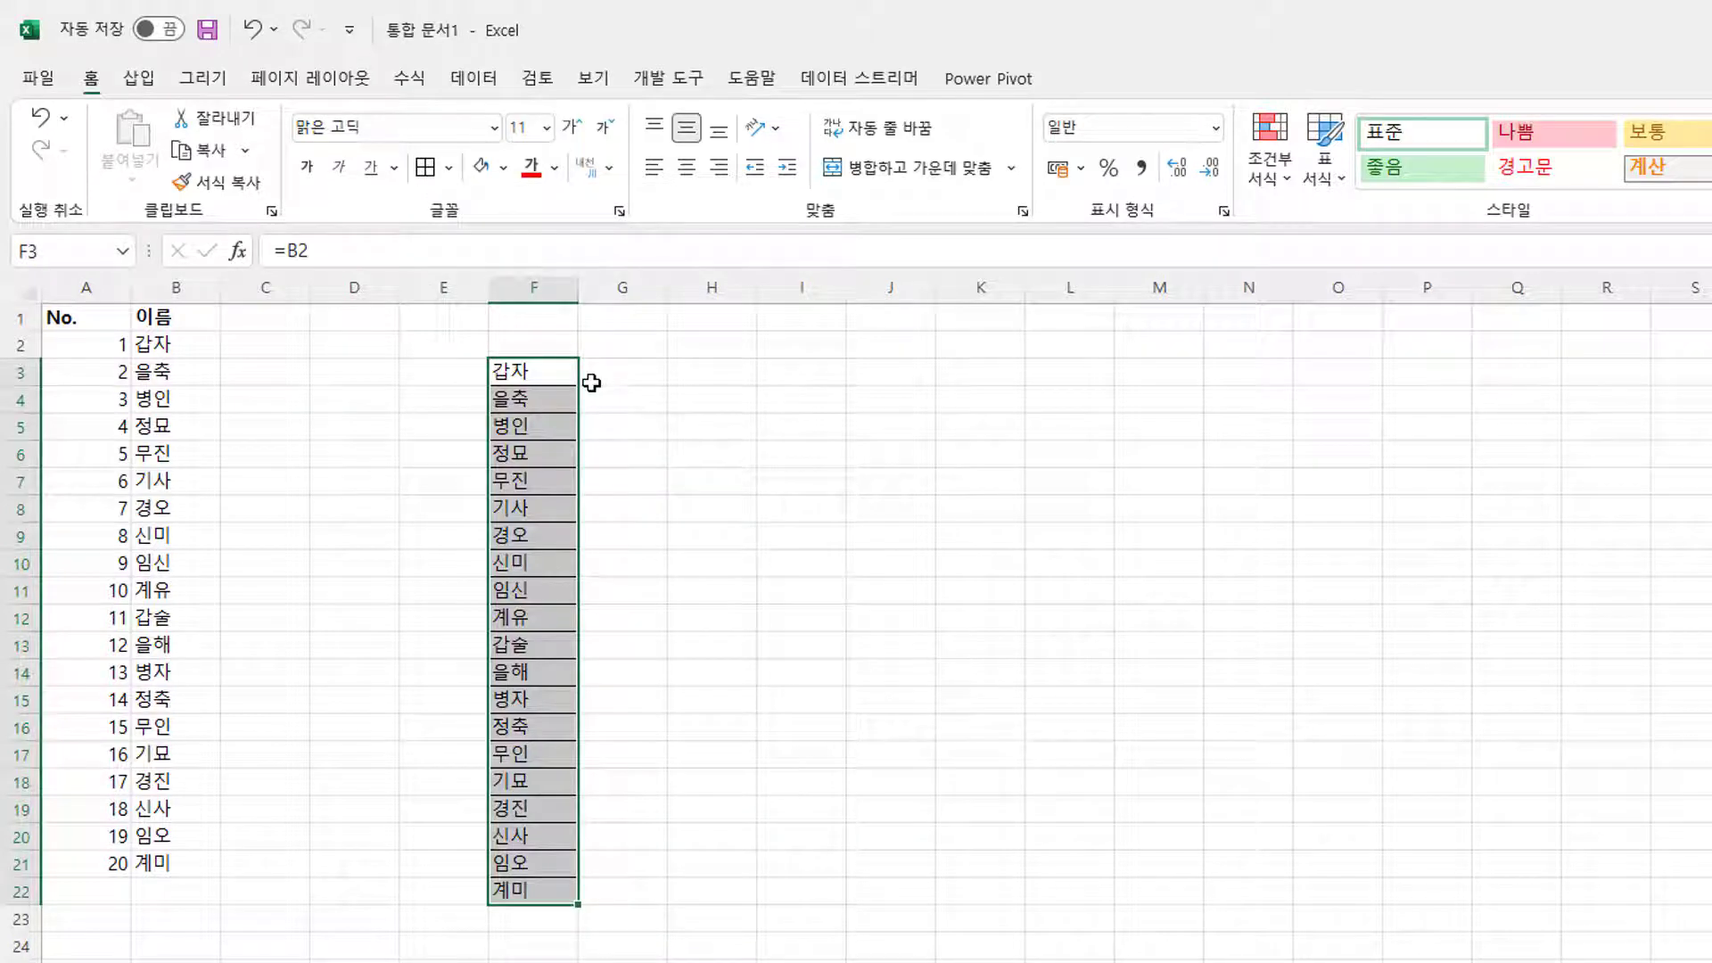
click(687, 169)
Give the linked names in F3:F22 a light gold fill and bold text
click(554, 168)
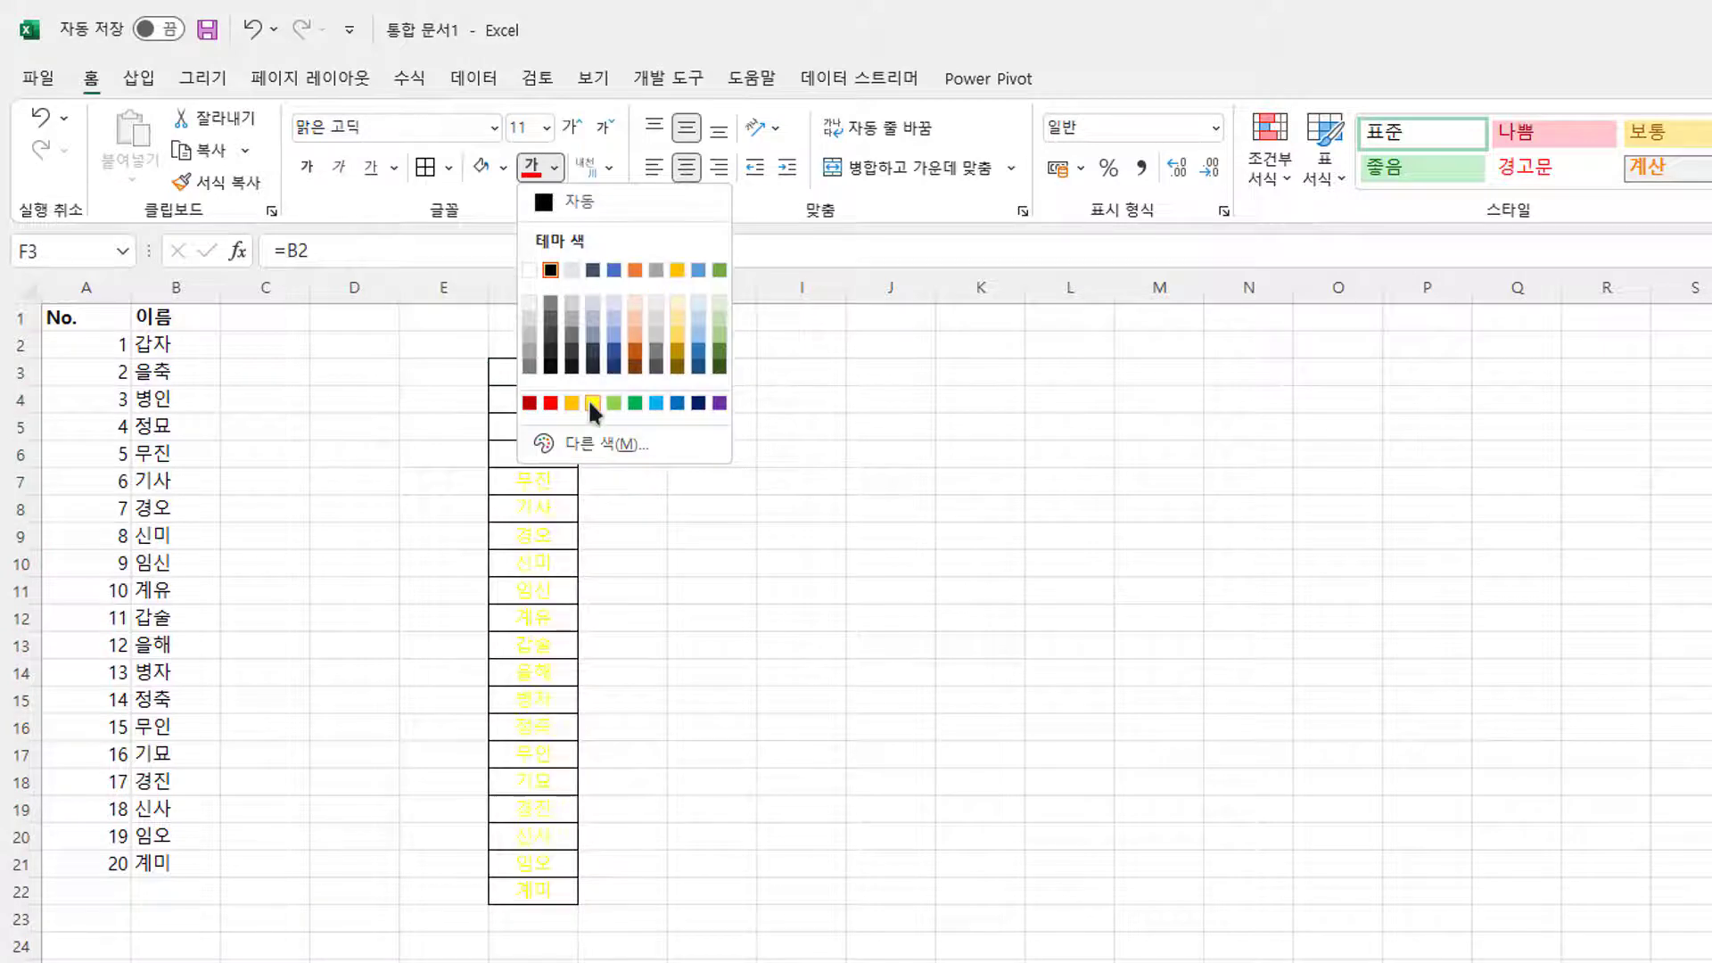
click(504, 167)
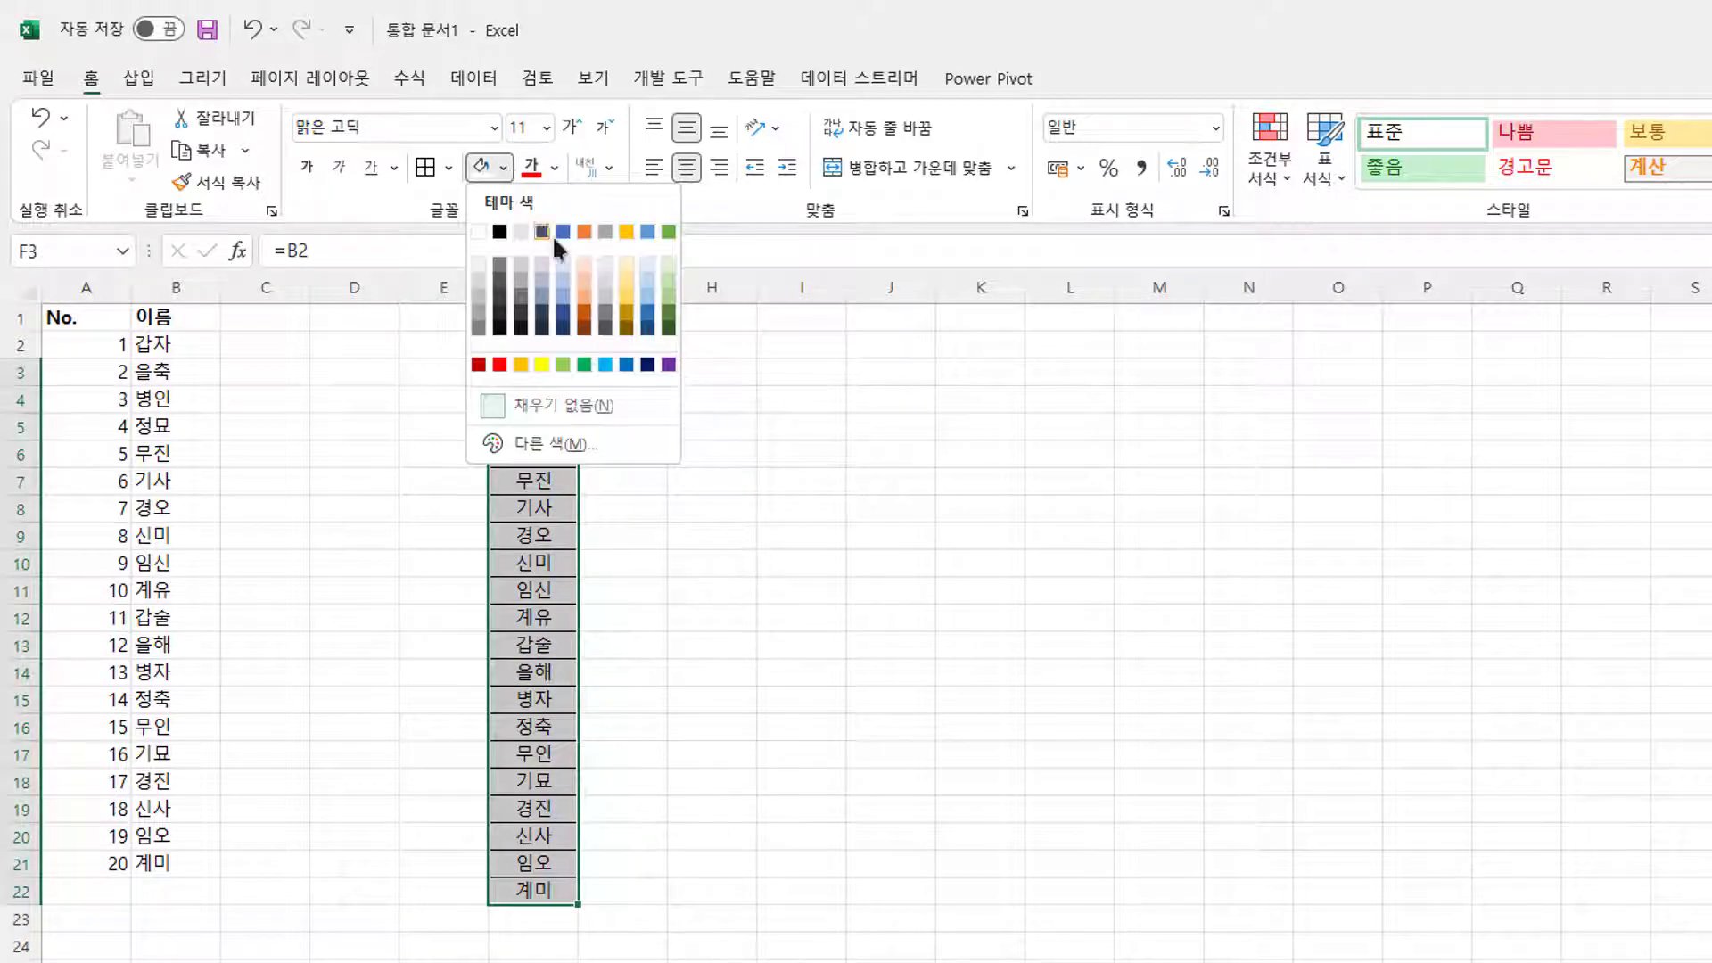
click(622, 260)
click(622, 546)
drag(548, 379, 524, 890)
key(ctrl+b)
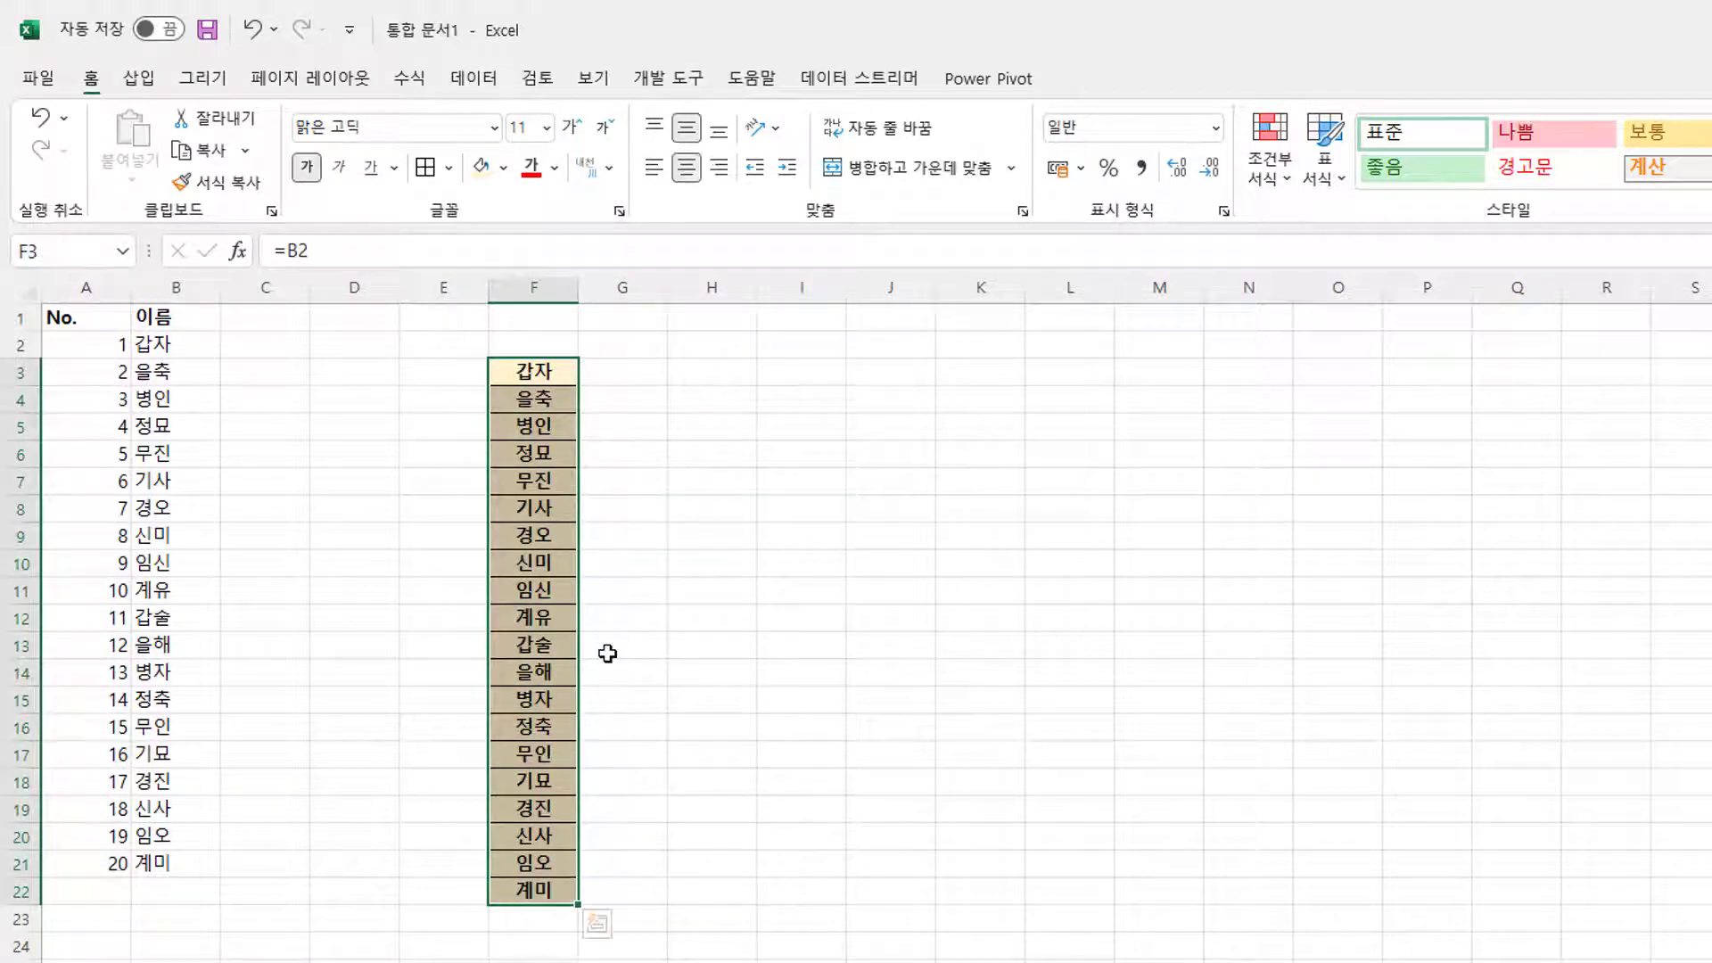
click(604, 646)
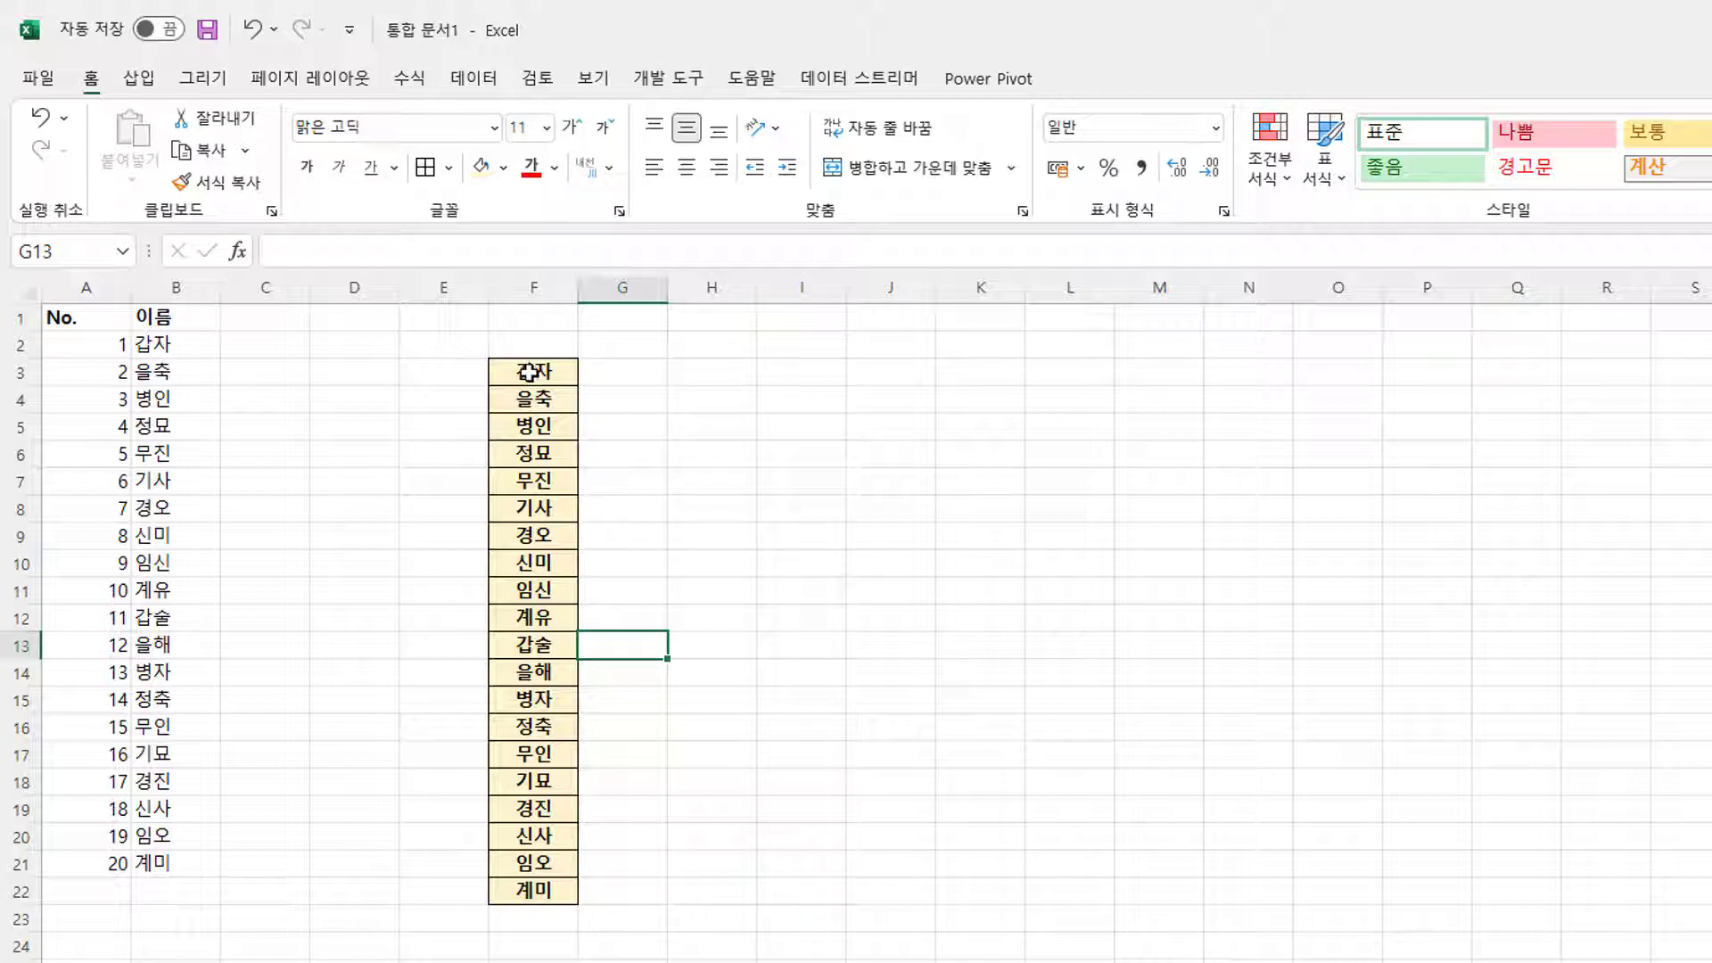
Move the linked name block to start at H5 and spread its first five names across H5, J5, L5, N5 and P5
drag(531, 382, 557, 890)
drag(581, 807, 731, 863)
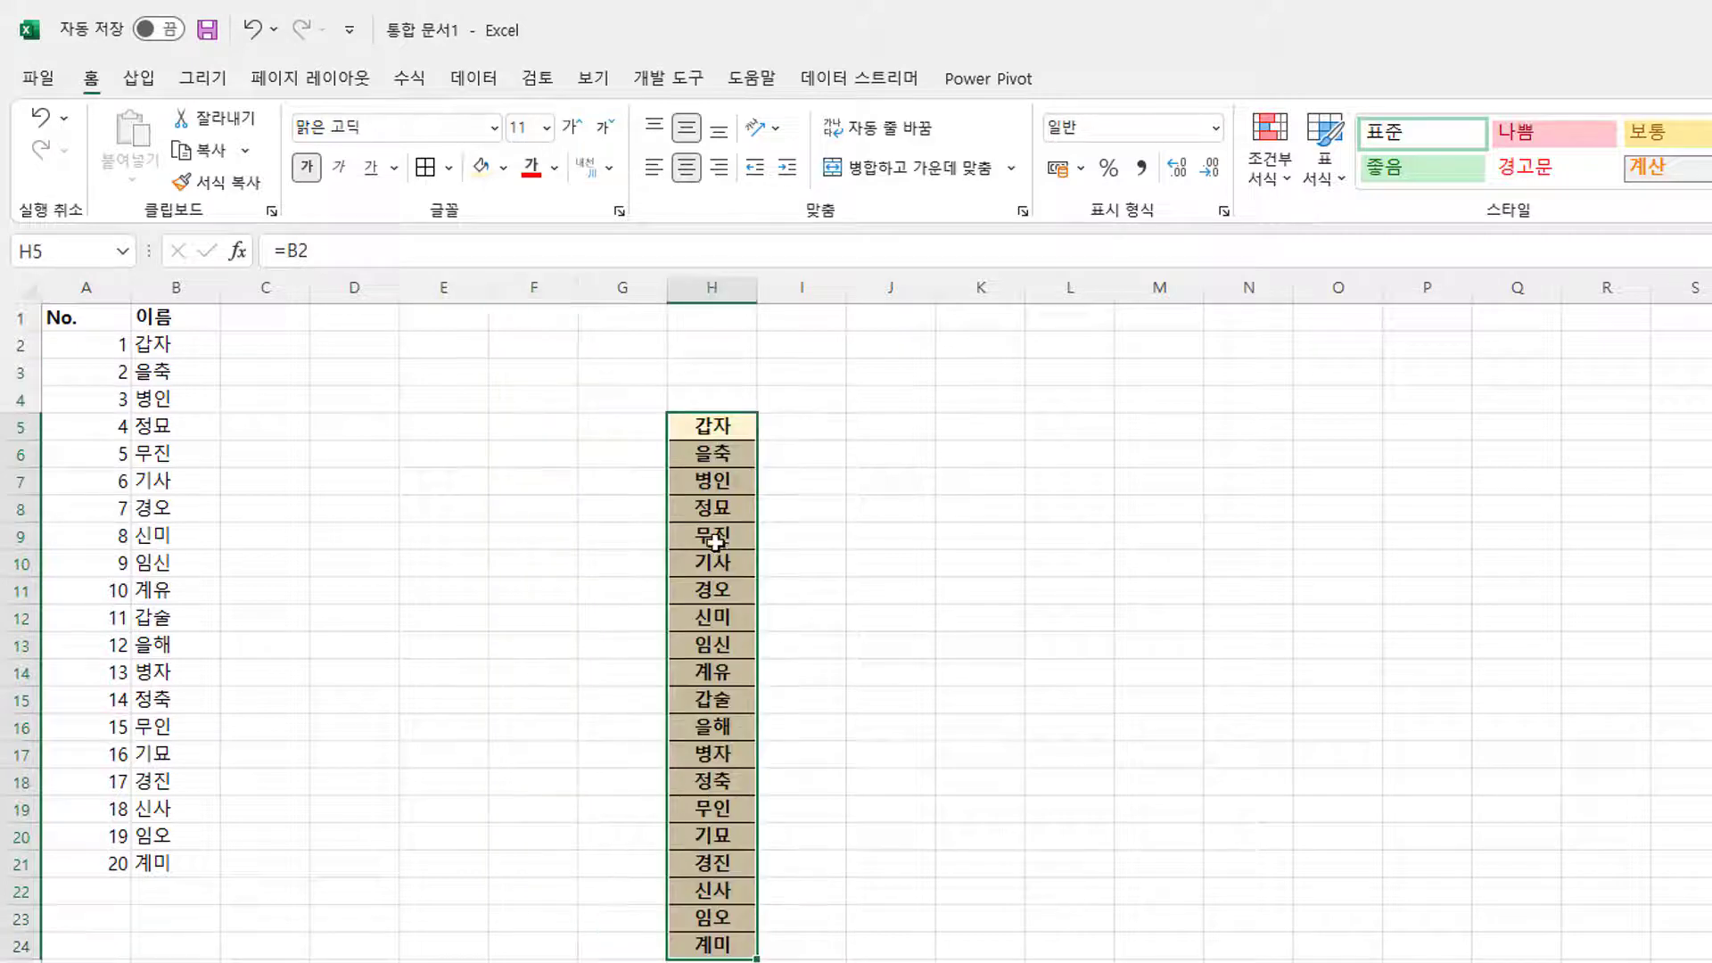
drag(704, 457, 722, 943)
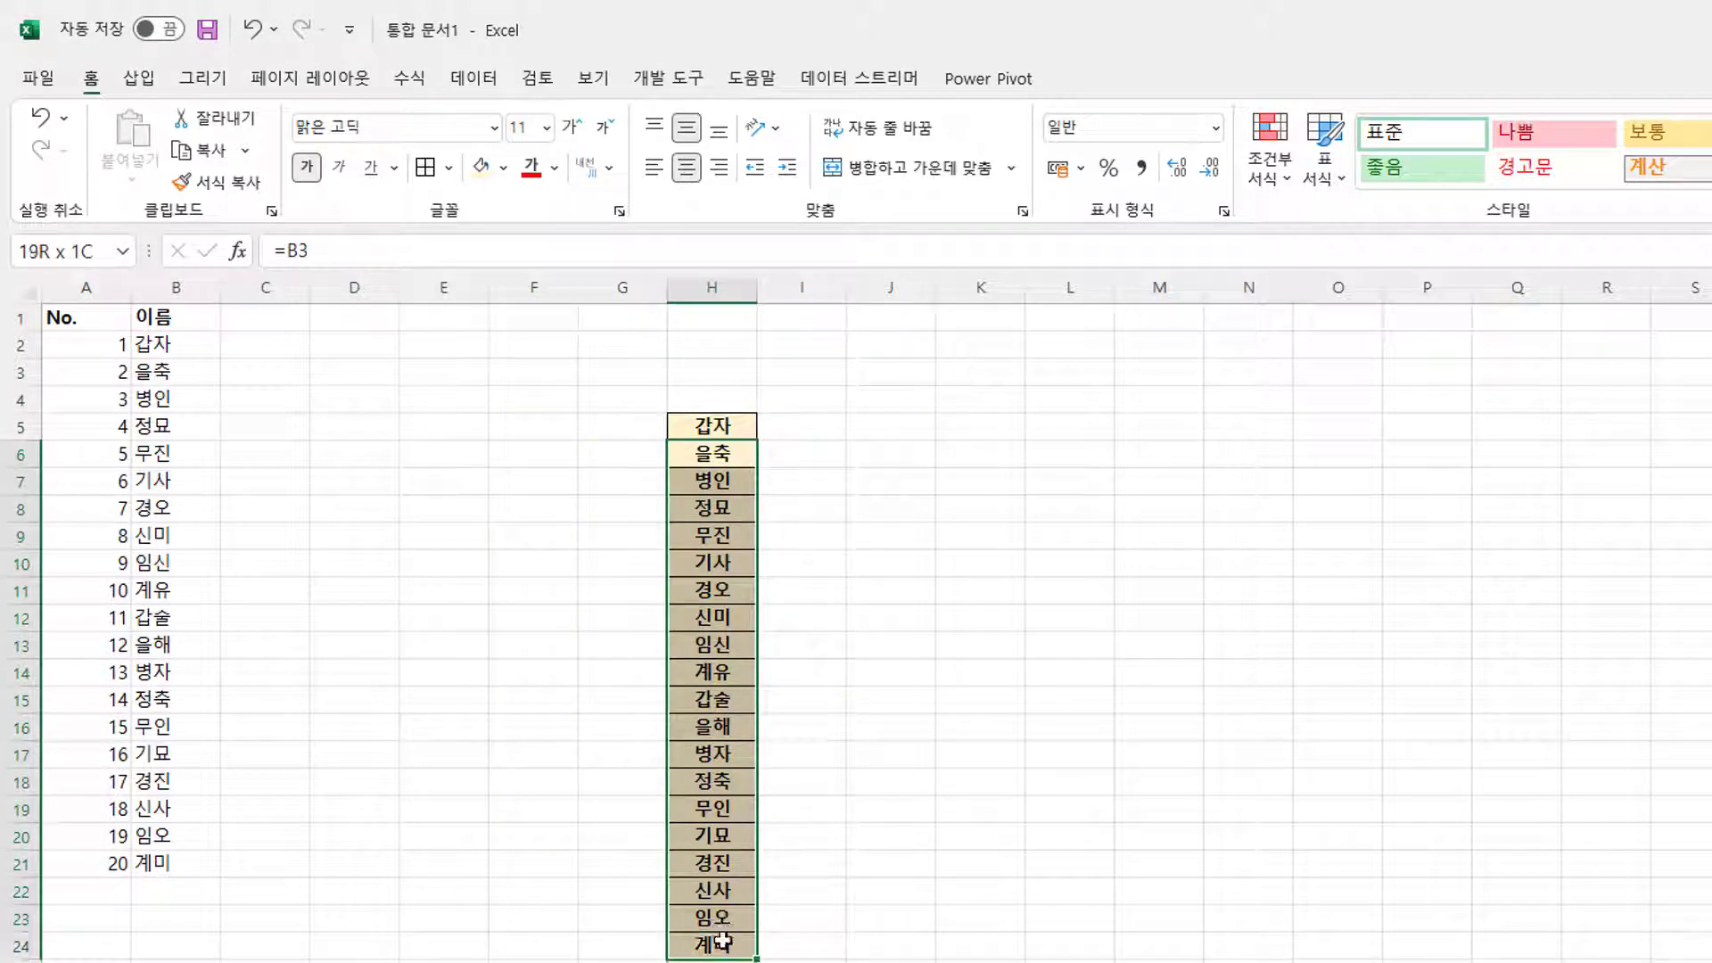
drag(756, 879, 887, 857)
drag(879, 453, 883, 914)
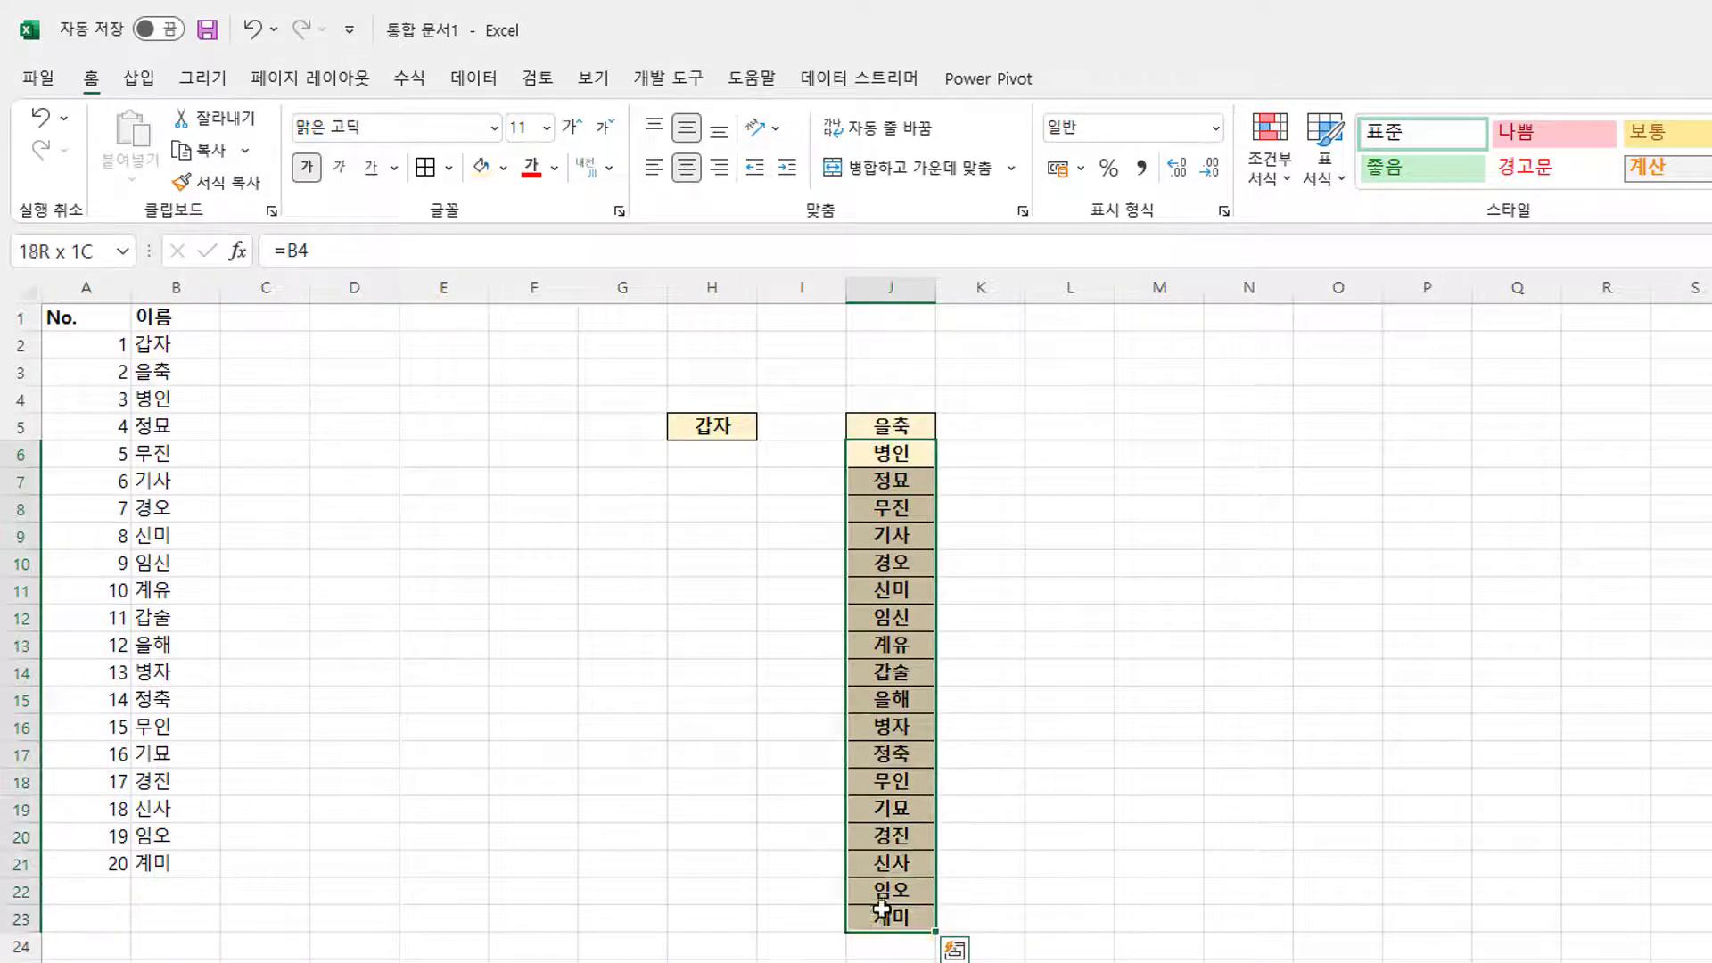
drag(932, 754, 1043, 727)
drag(1115, 794, 1293, 768)
drag(1249, 454, 1266, 863)
drag(1294, 775, 1471, 751)
Move the remaining linked names so the next five occupy H7, J7, L7, N7 and P7
drag(1417, 455, 1420, 836)
drag(1383, 780, 669, 806)
drag(713, 509, 716, 863)
drag(757, 785, 935, 758)
drag(891, 510, 892, 836)
drag(935, 778, 1114, 751)
drag(1070, 510, 1293, 751)
drag(1251, 510, 1249, 781)
drag(1294, 776, 1472, 751)
Move the remaining linked names so the third group of five occupies H9, J9, L9, N9 and P9
drag(1427, 510, 1427, 754)
drag(1471, 564, 935, 713)
drag(892, 564, 1114, 713)
drag(1070, 564, 1070, 714)
drag(1115, 713, 1293, 687)
drag(1249, 564, 1249, 700)
drag(1293, 701, 1471, 672)
Move the last five linked names into H11, J11, L11, N11 and P11
drag(1428, 564, 758, 700)
drag(713, 617, 936, 673)
drag(892, 617, 1115, 645)
drag(1070, 617, 1472, 590)
click(1247, 620)
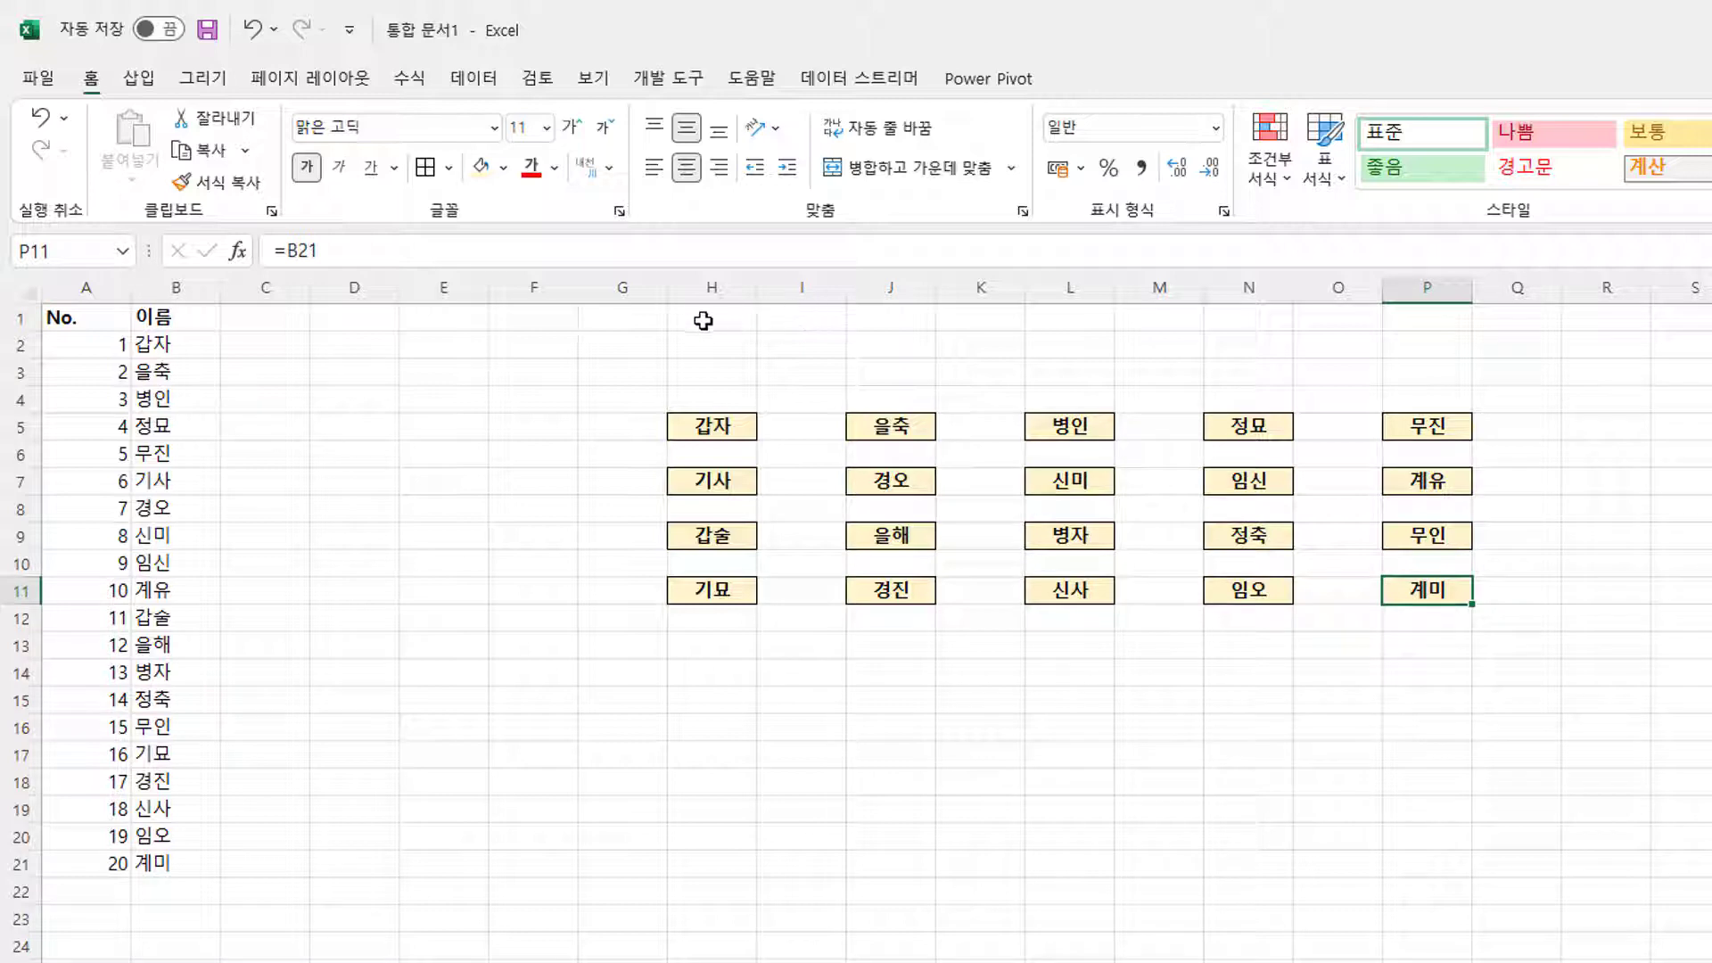
Set the width of the empty spacer columns I, K, M and O to 4
click(791, 285)
ctrl+click(977, 287)
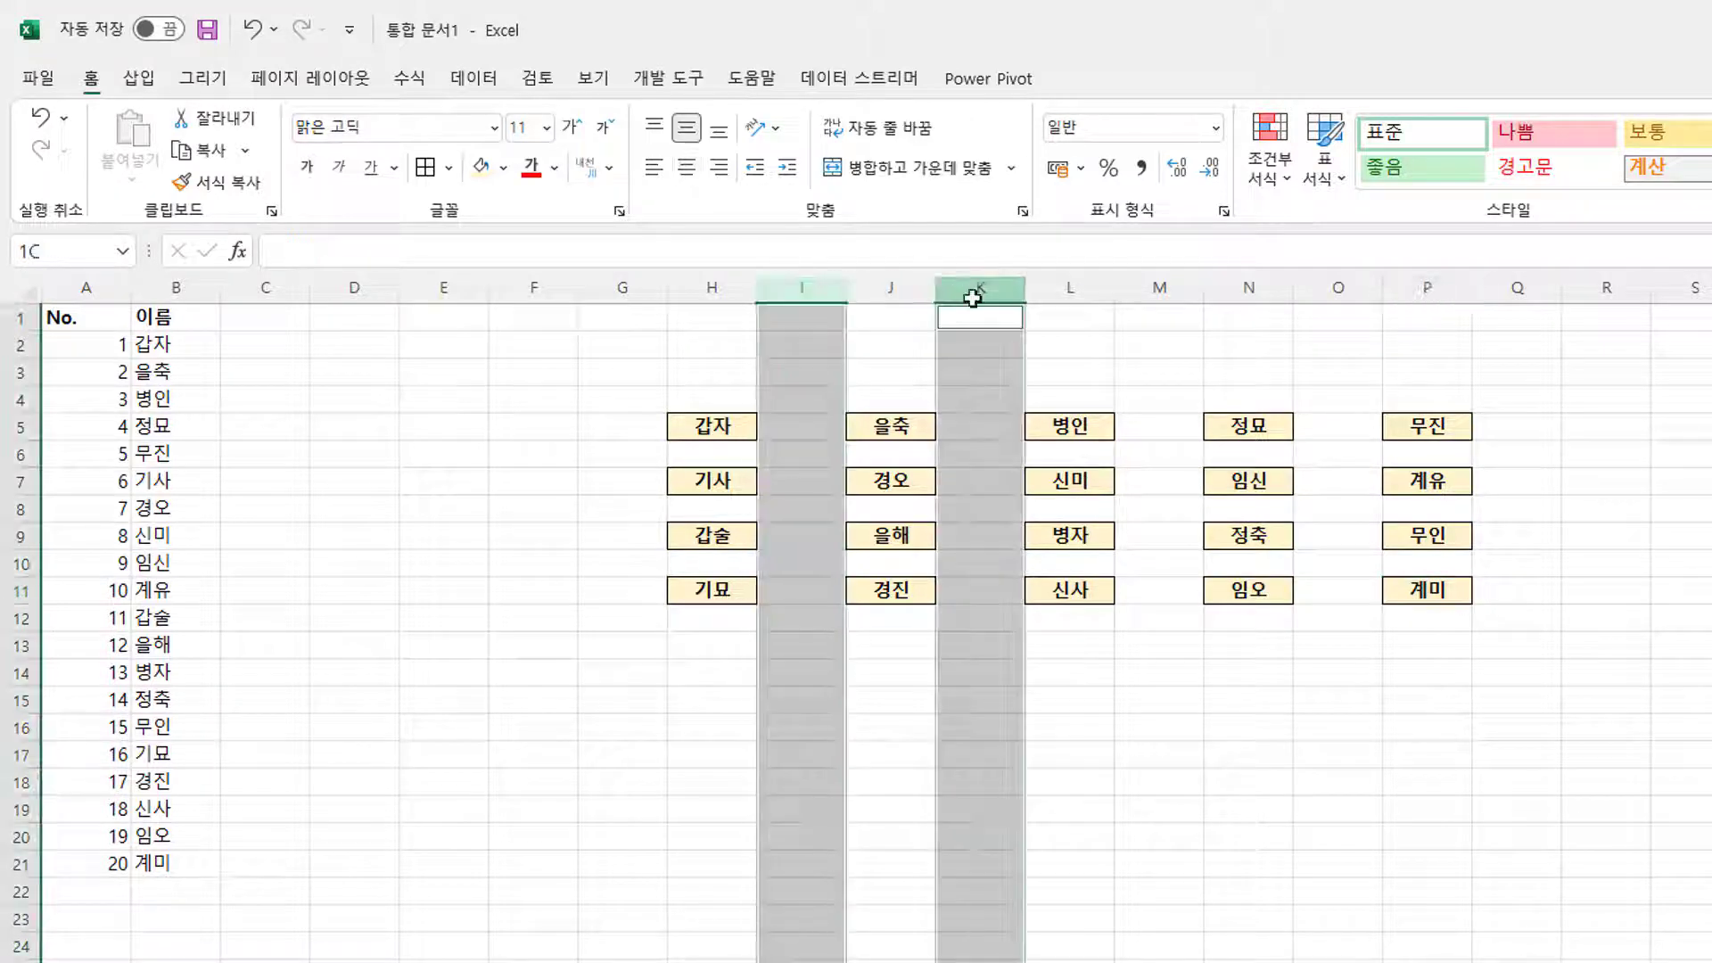
ctrl+click(1156, 289)
ctrl+click(1349, 289)
right_click(1352, 291)
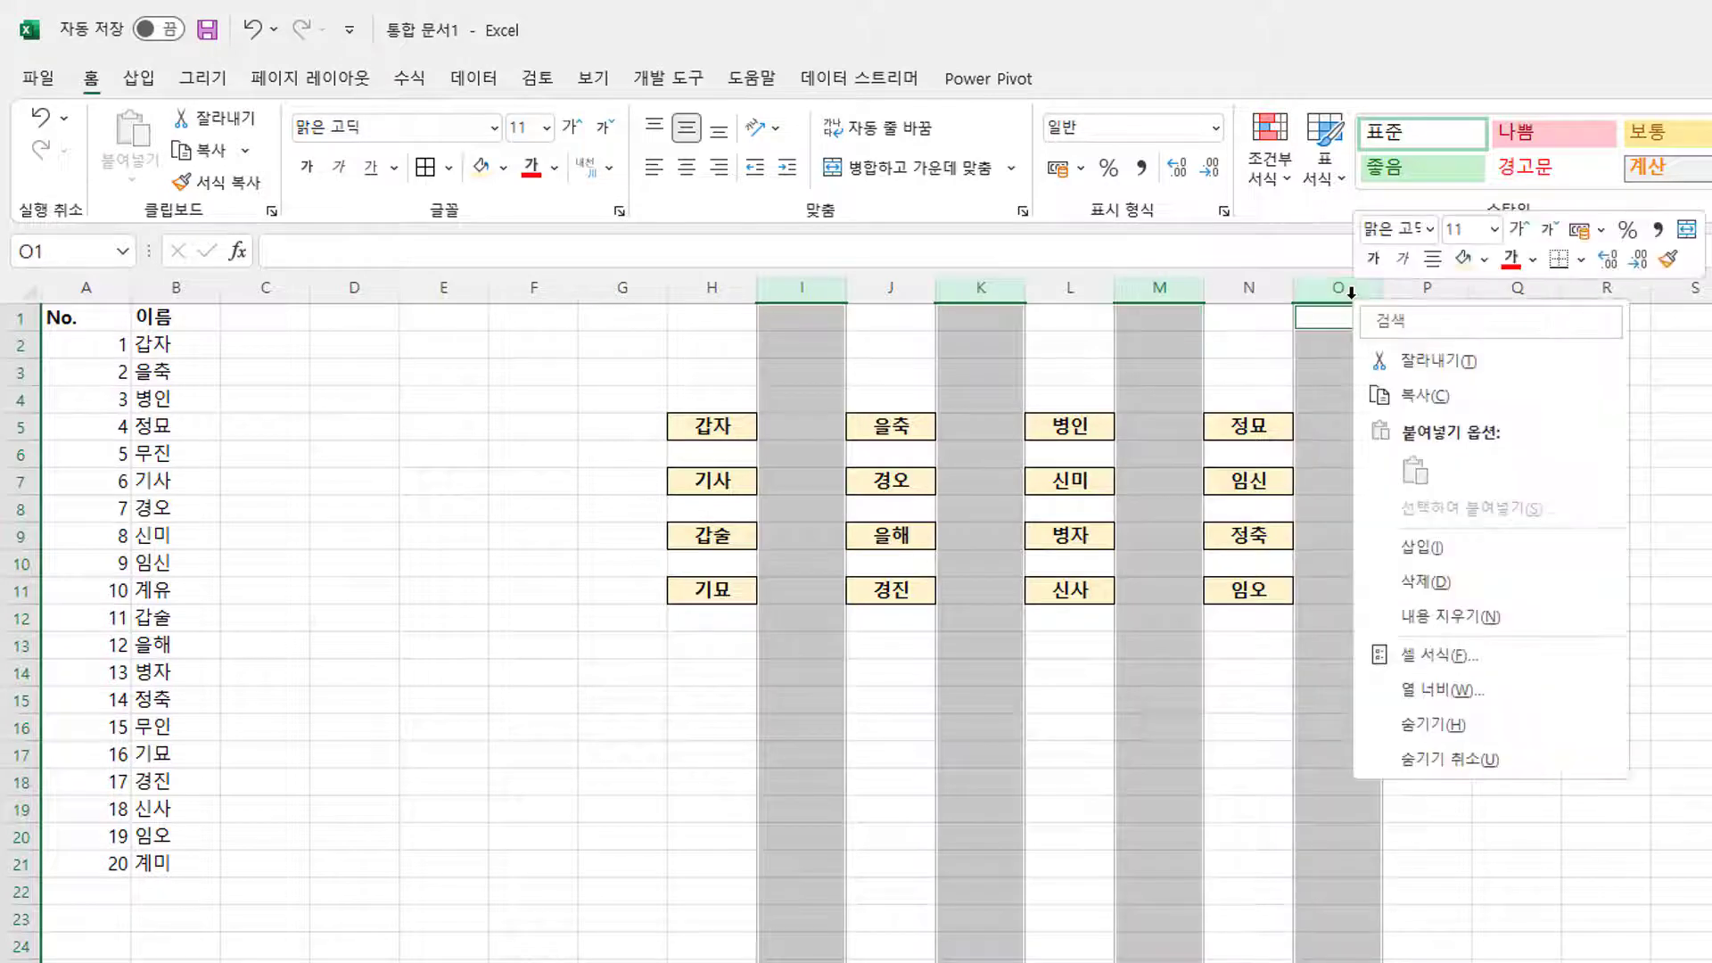
click(1498, 689)
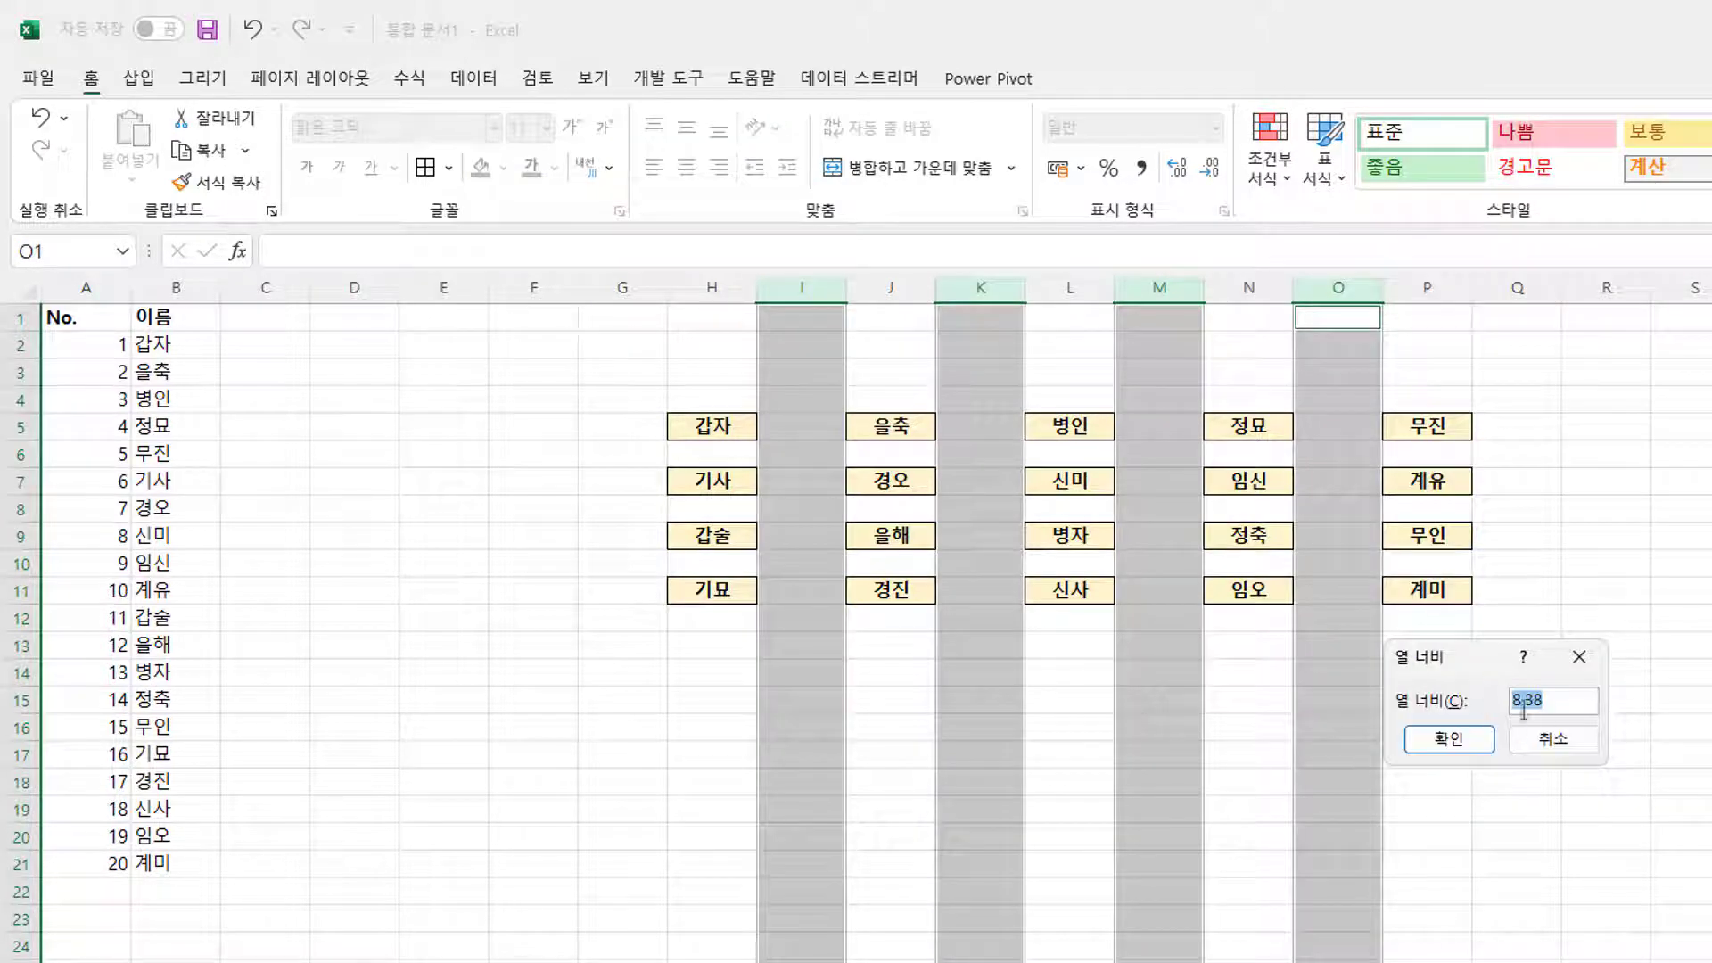
text(4)
click(1452, 739)
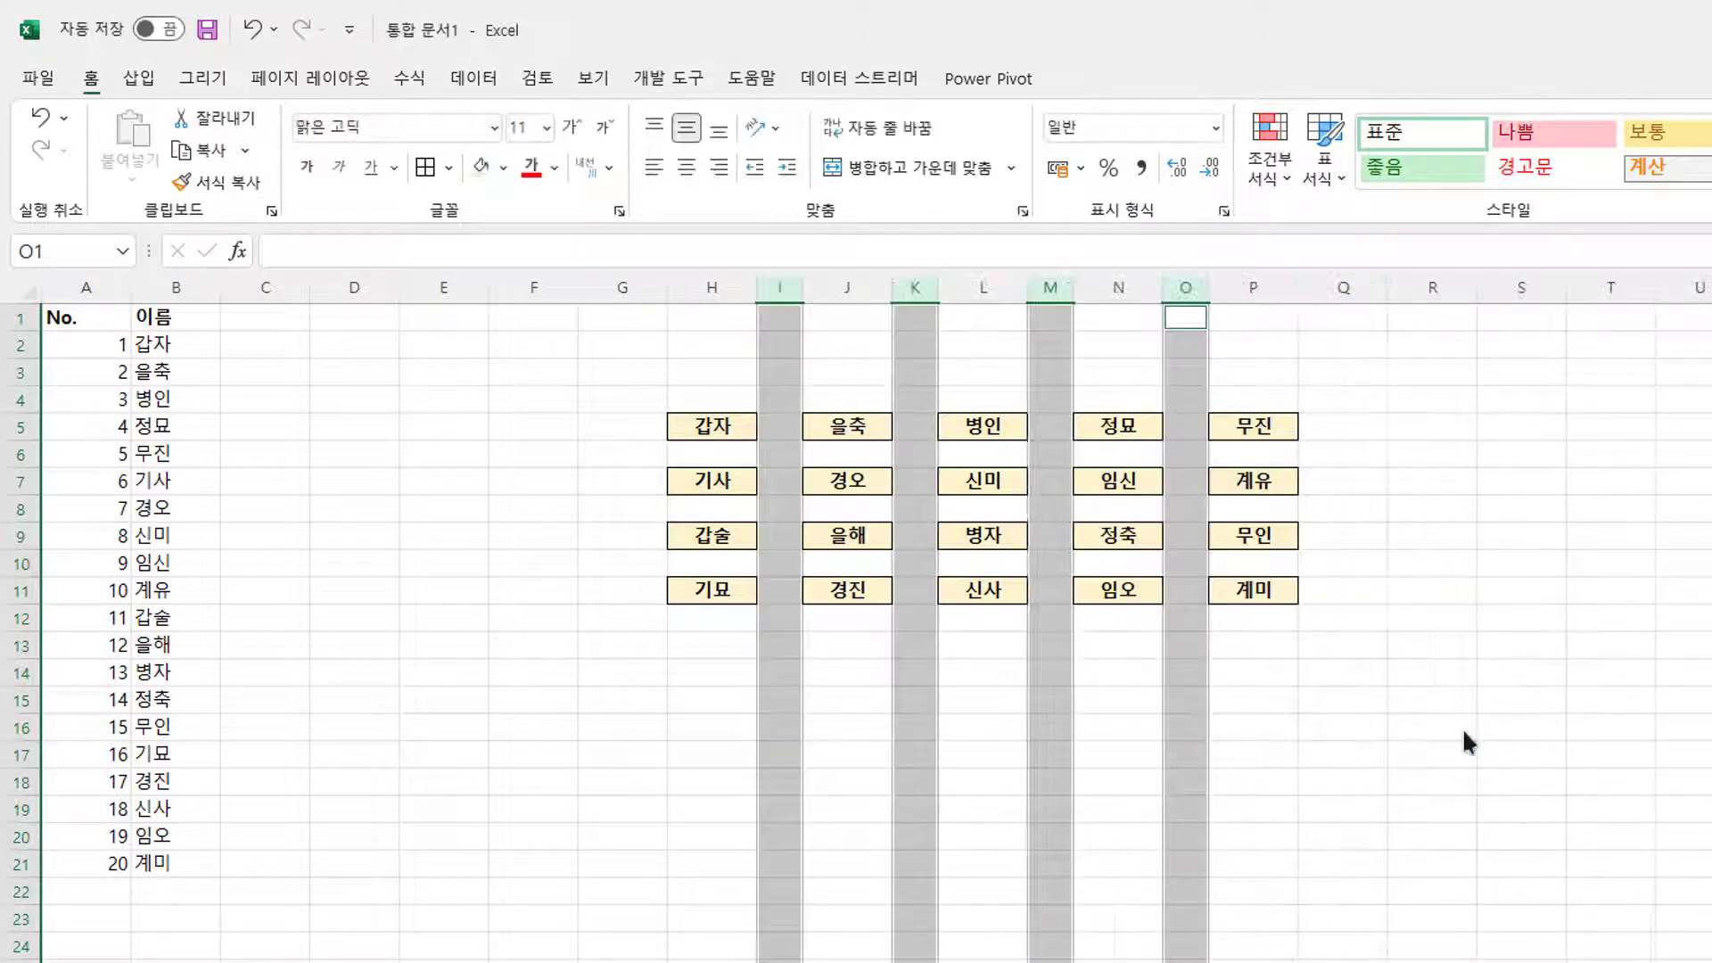
click(1084, 746)
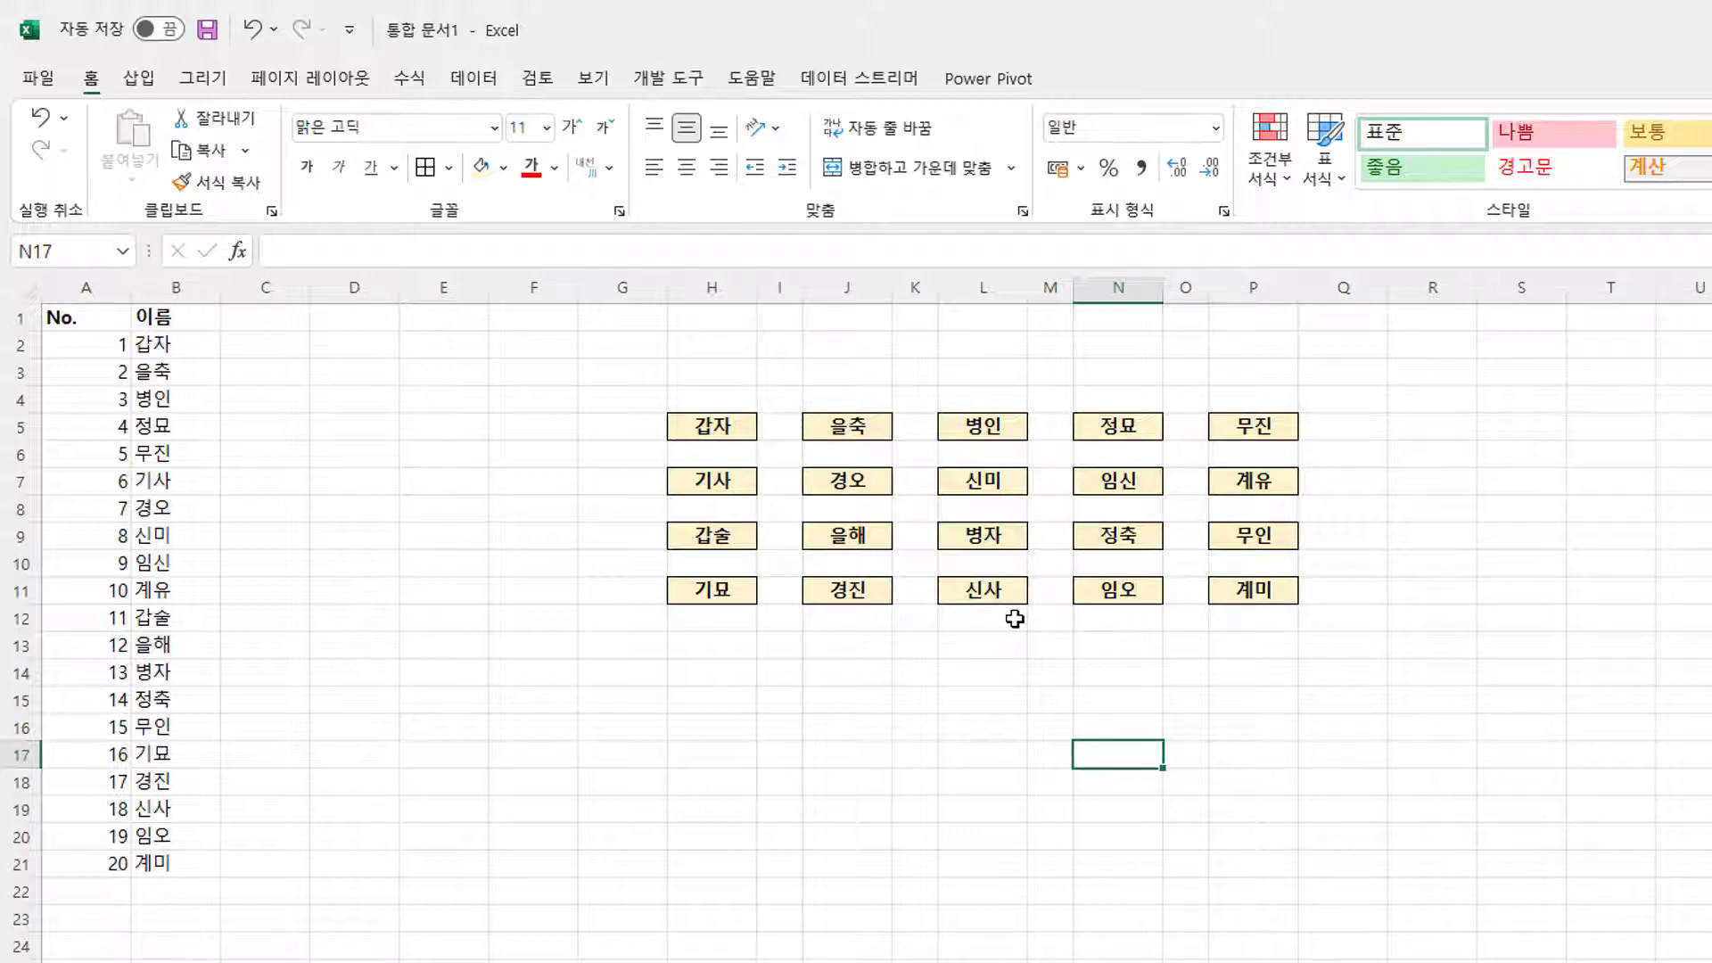
click(992, 482)
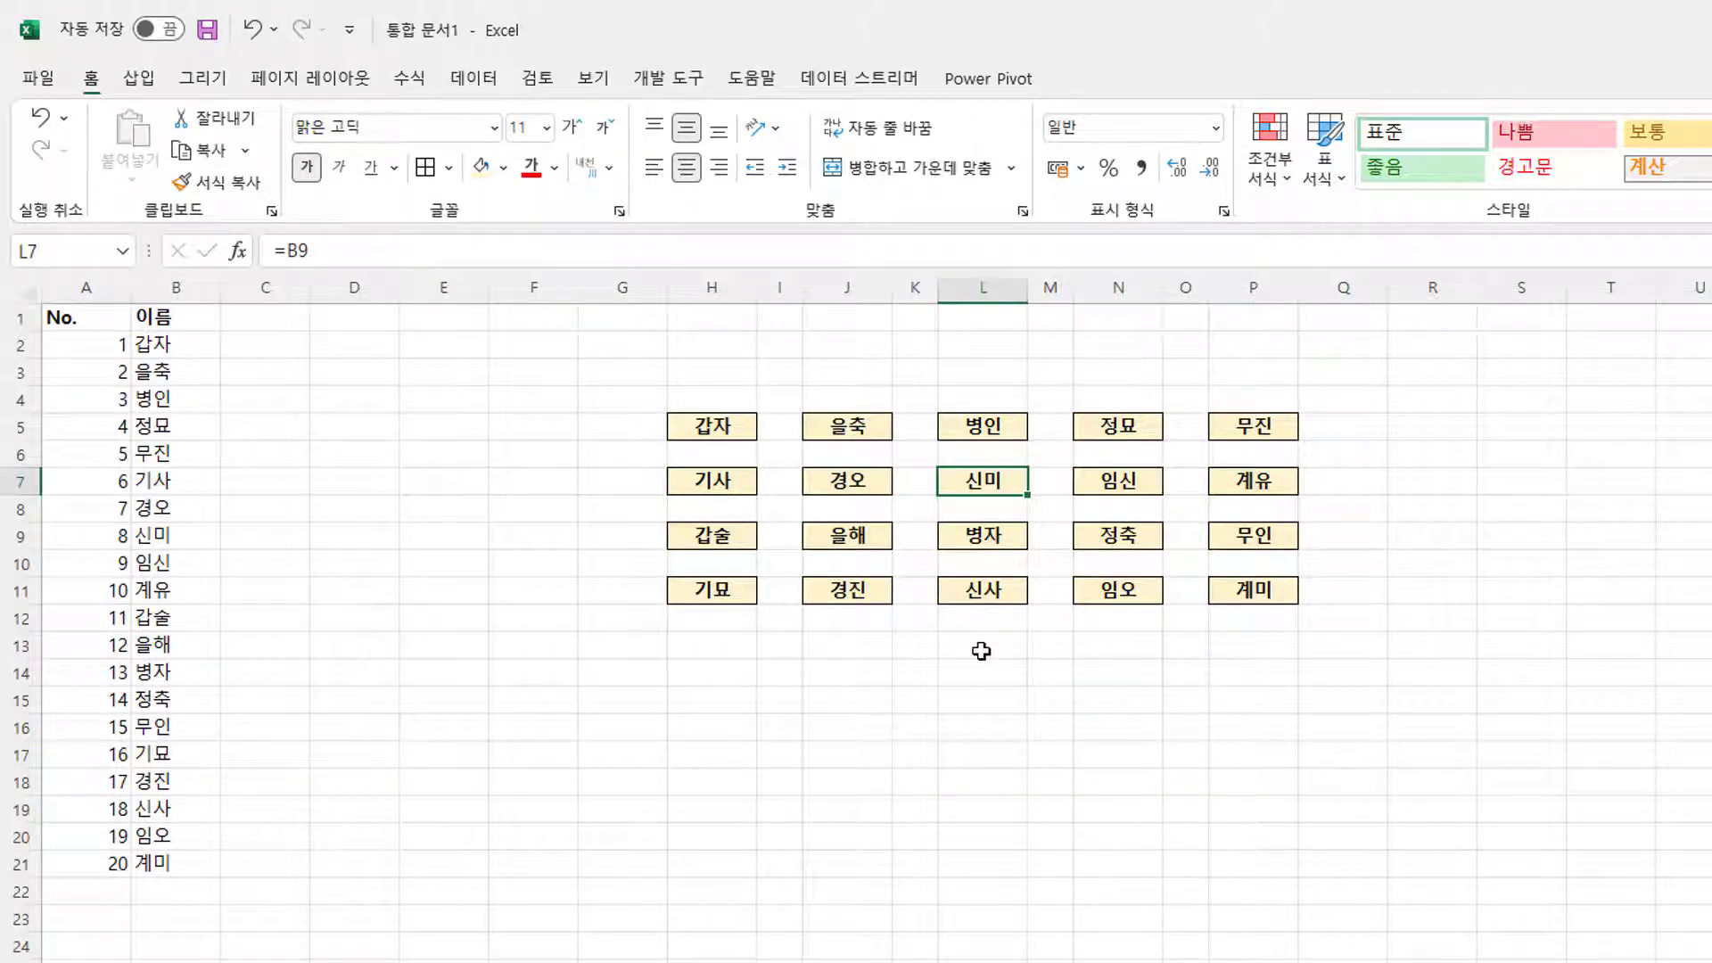
Enter =RAND() in C2 and fill it down to C21 beside the name list
click(277, 342)
text(=r)
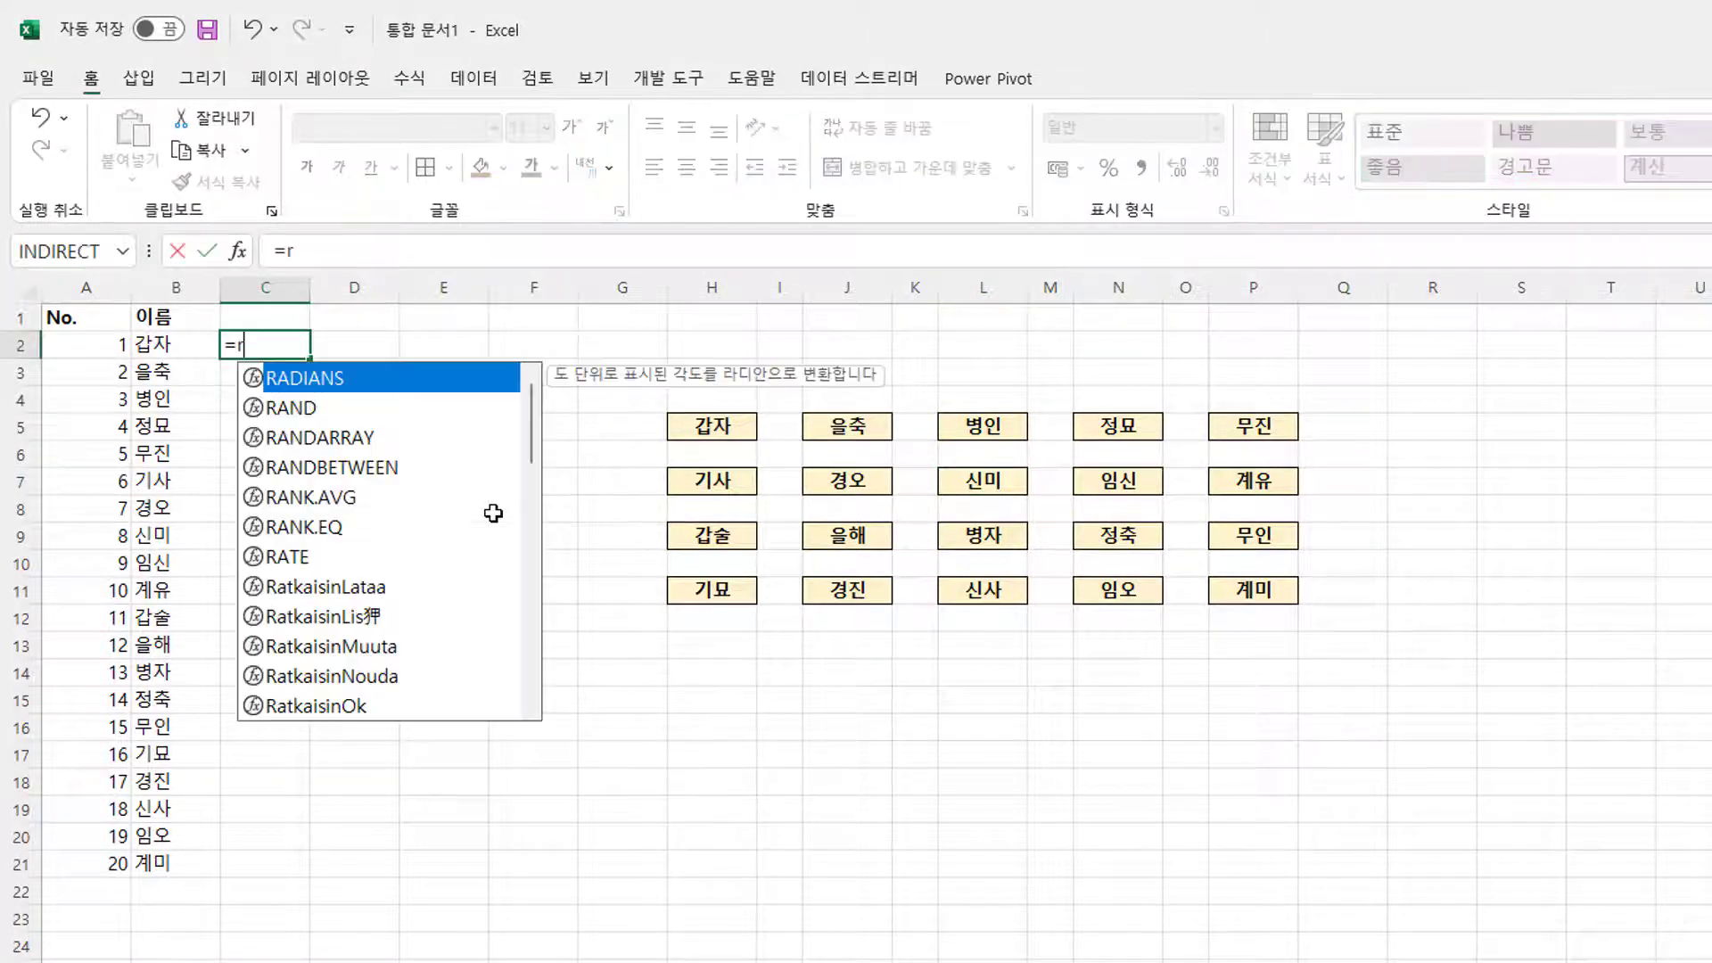
text(and)
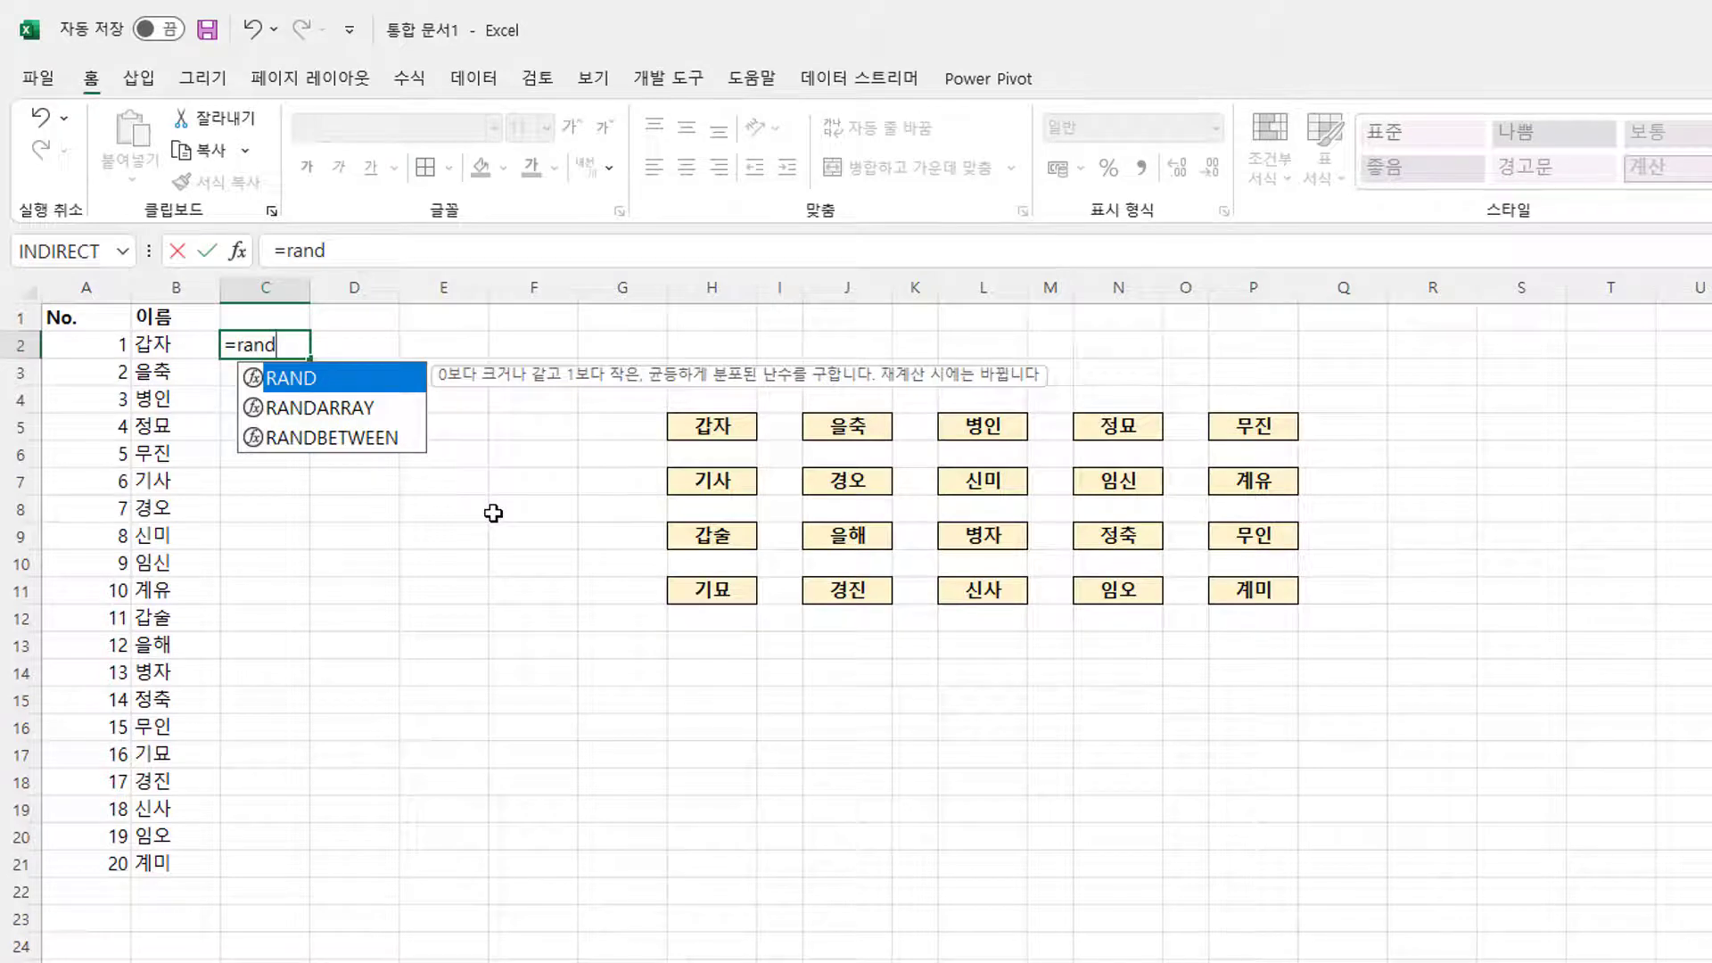
text(()
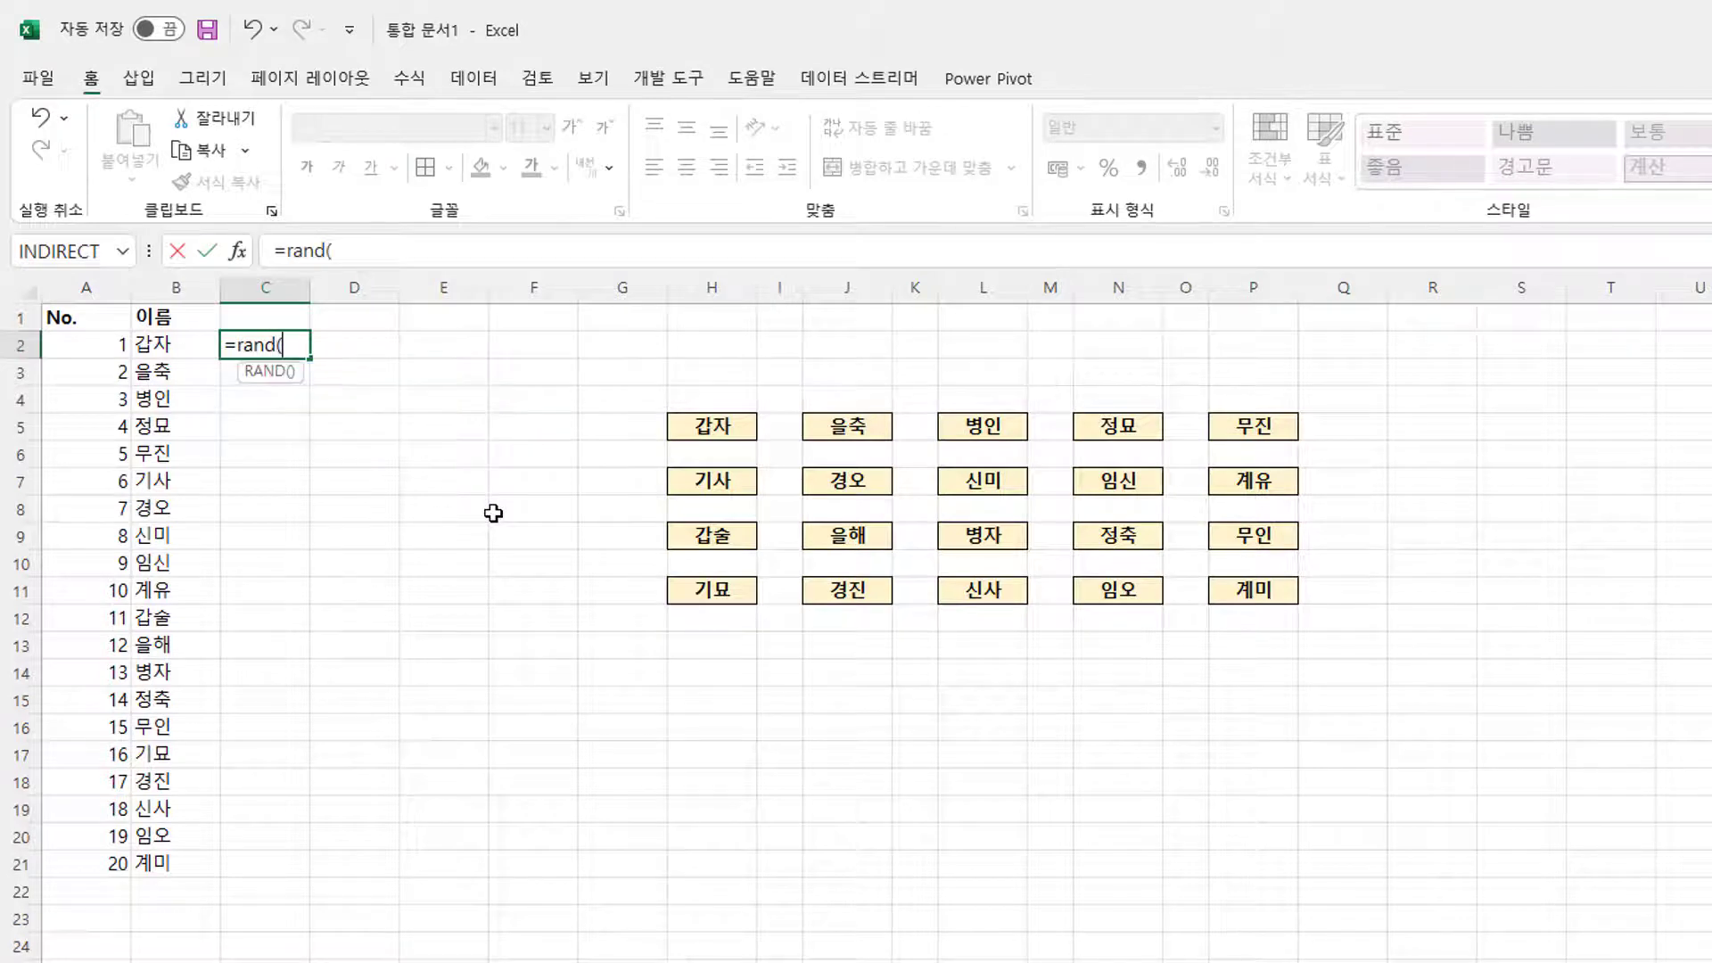
text())
key(Return)
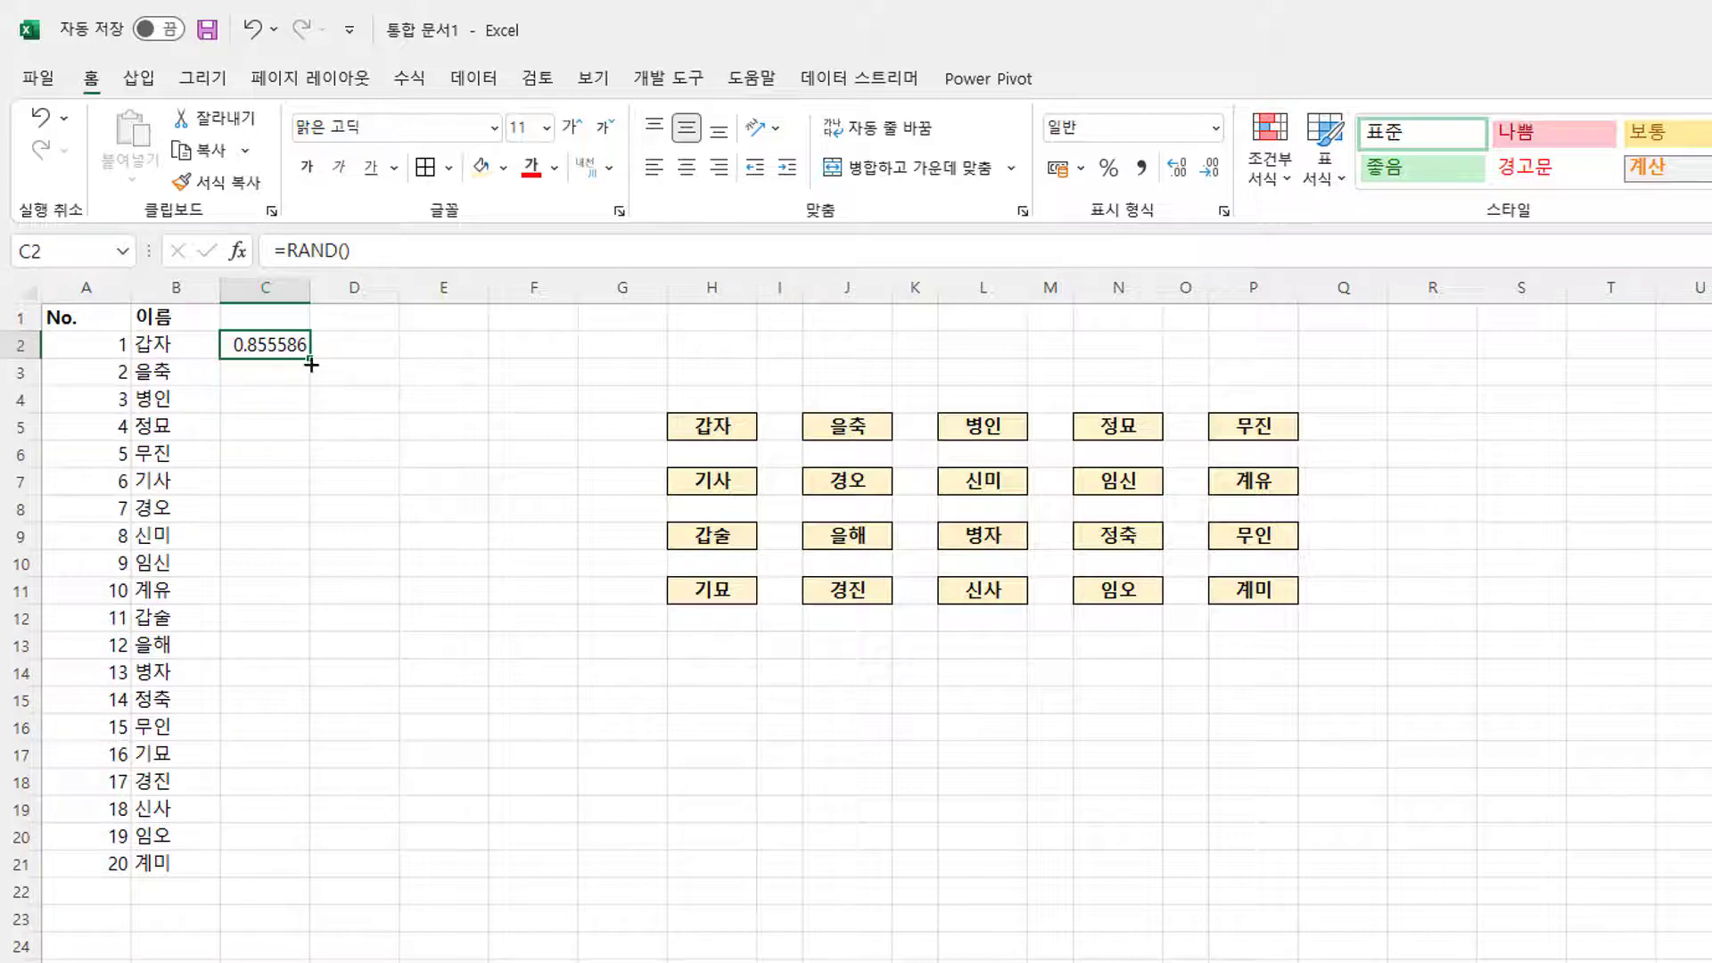
double_click(309, 364)
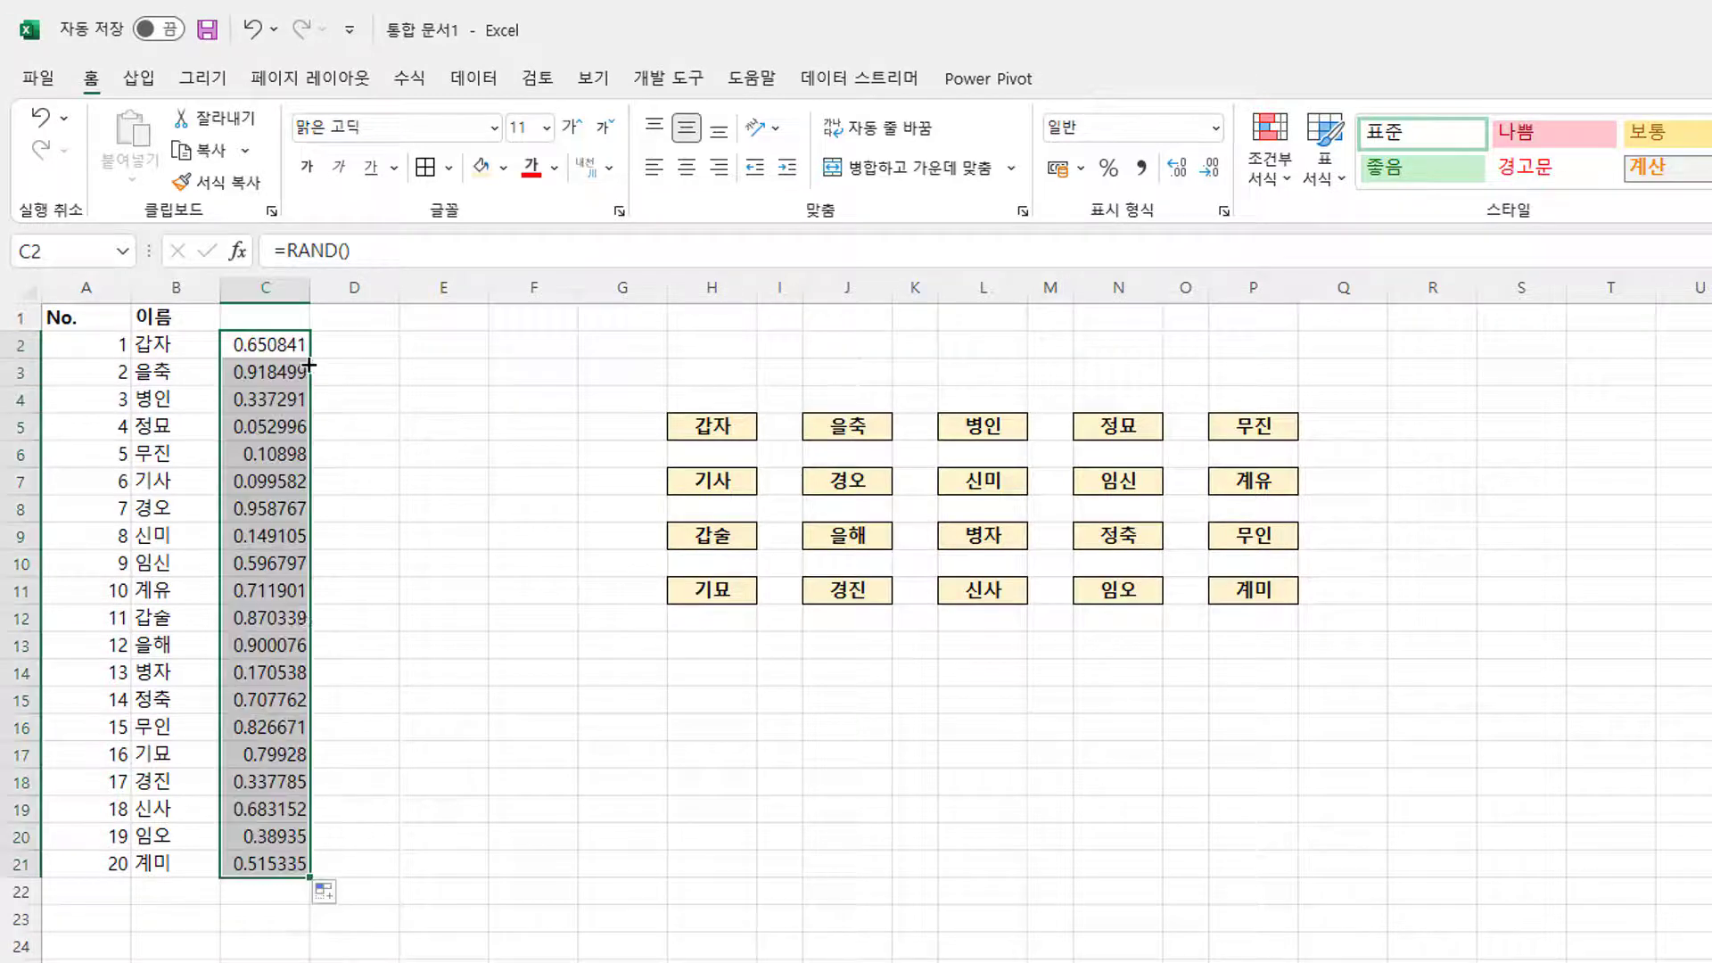
click(284, 754)
drag(89, 348, 273, 858)
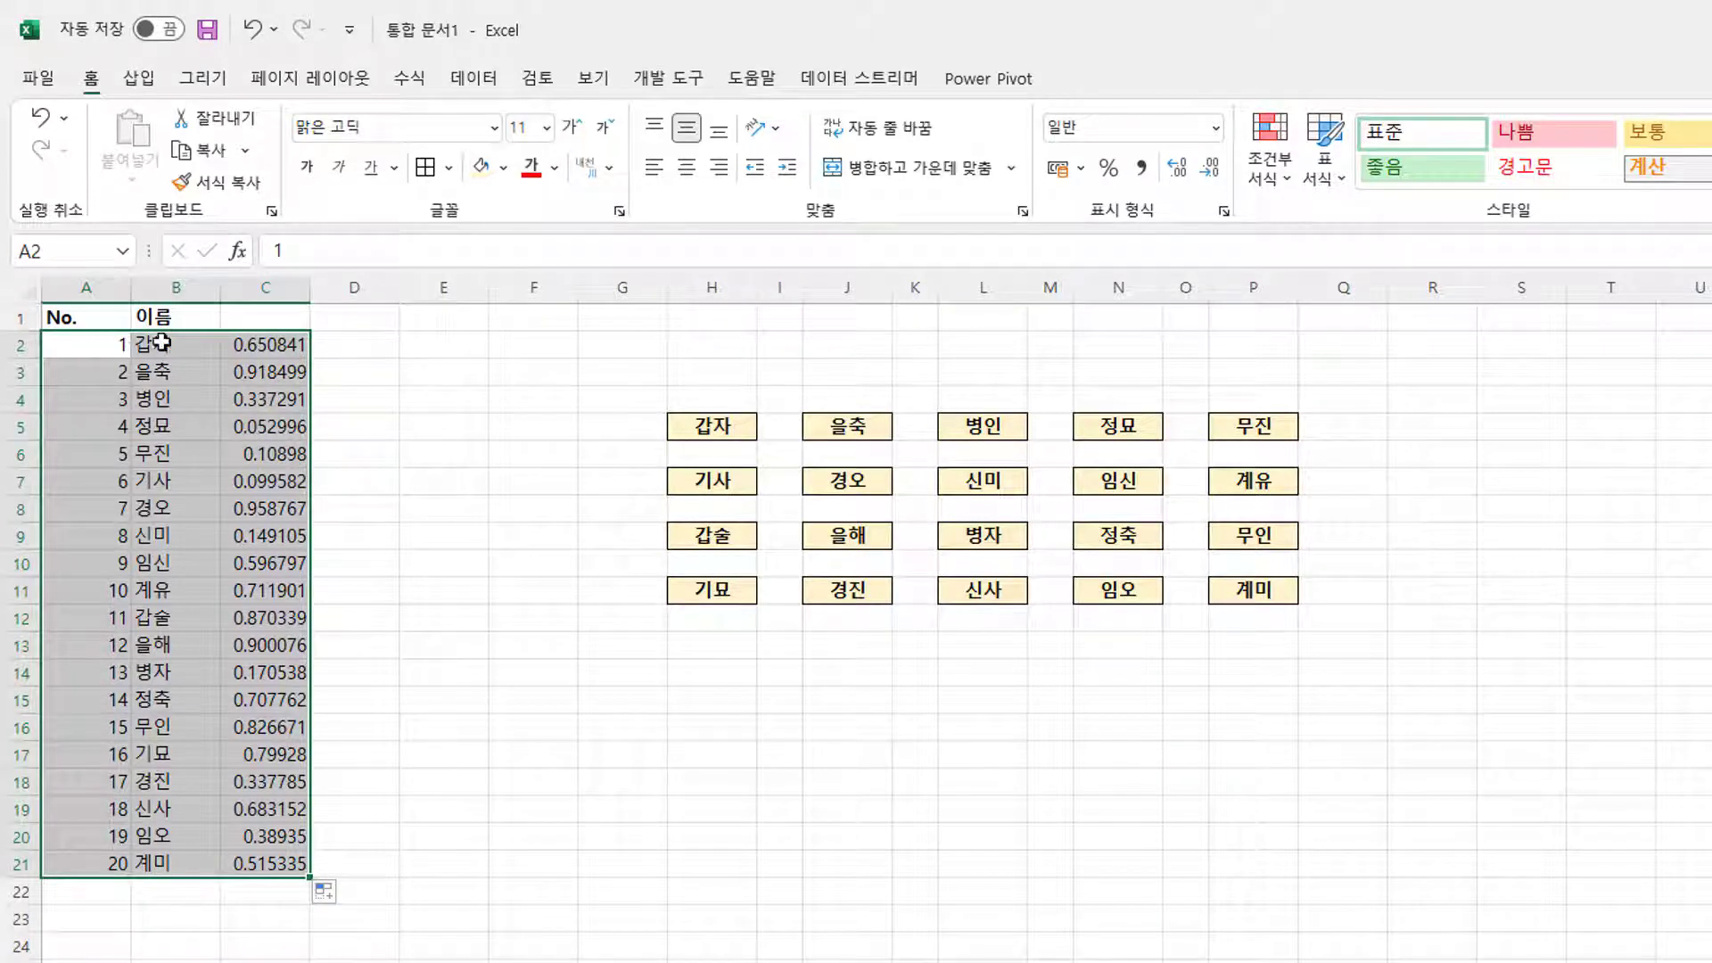
drag(230, 344, 105, 865)
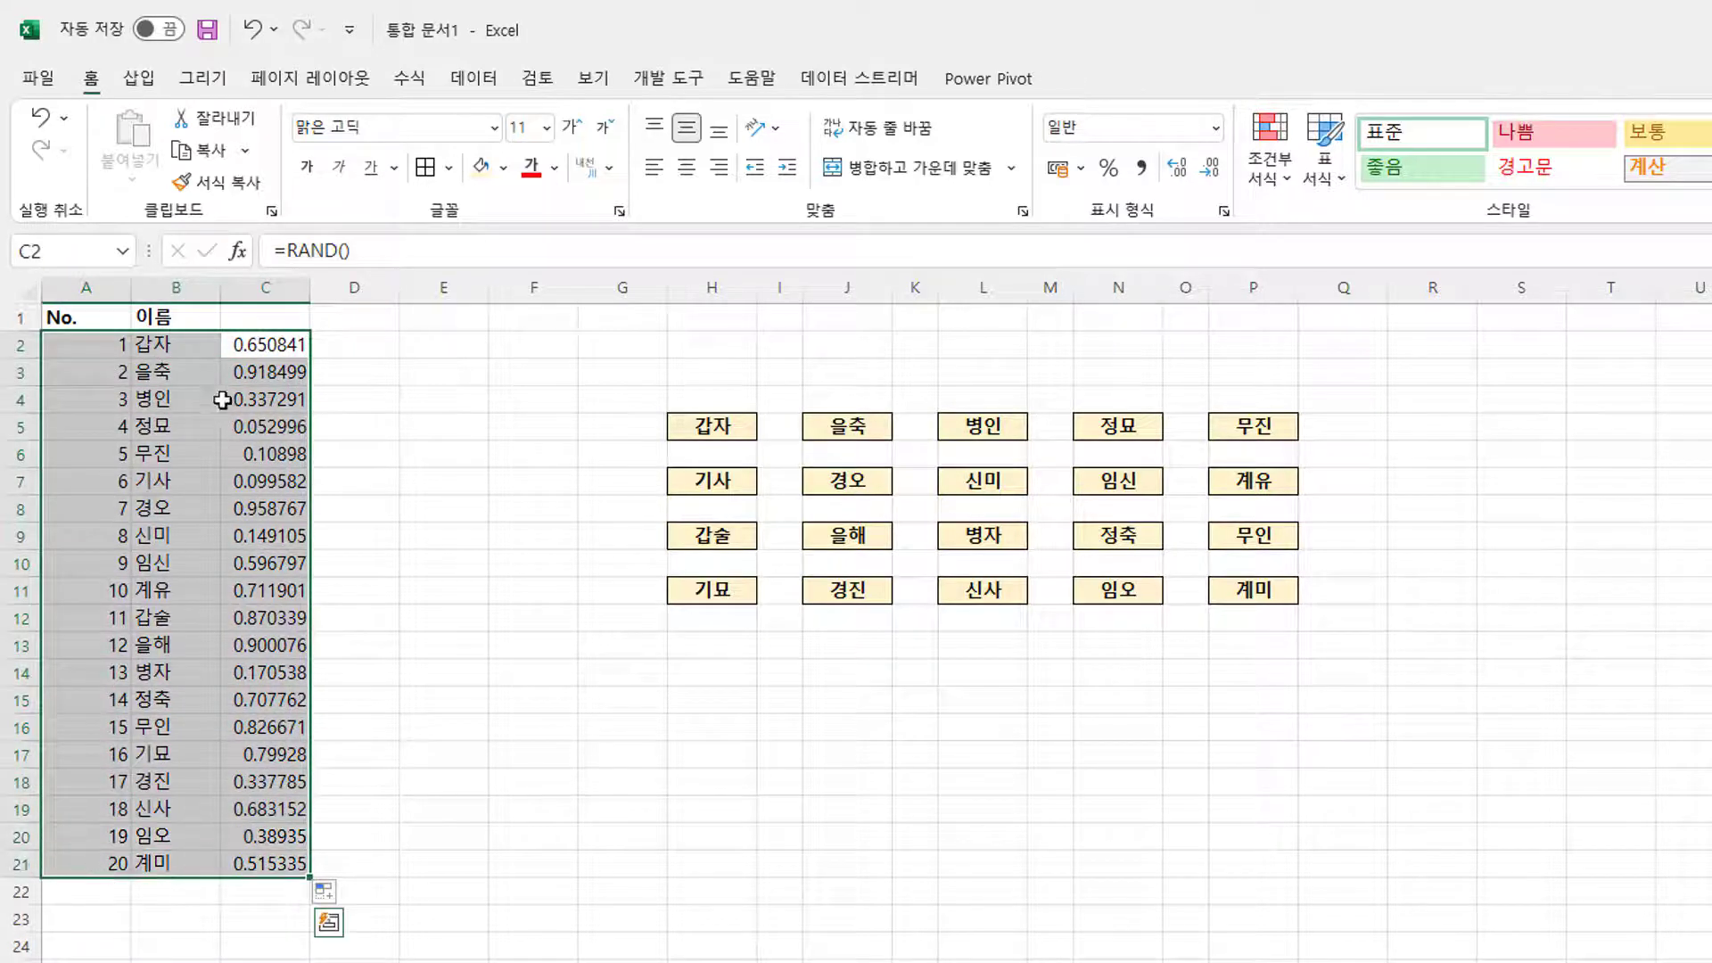
click(279, 342)
drag(285, 342, 98, 862)
click(168, 673)
Sort the list in A2:C21 in ascending order by the random numbers in column C
drag(84, 344, 258, 838)
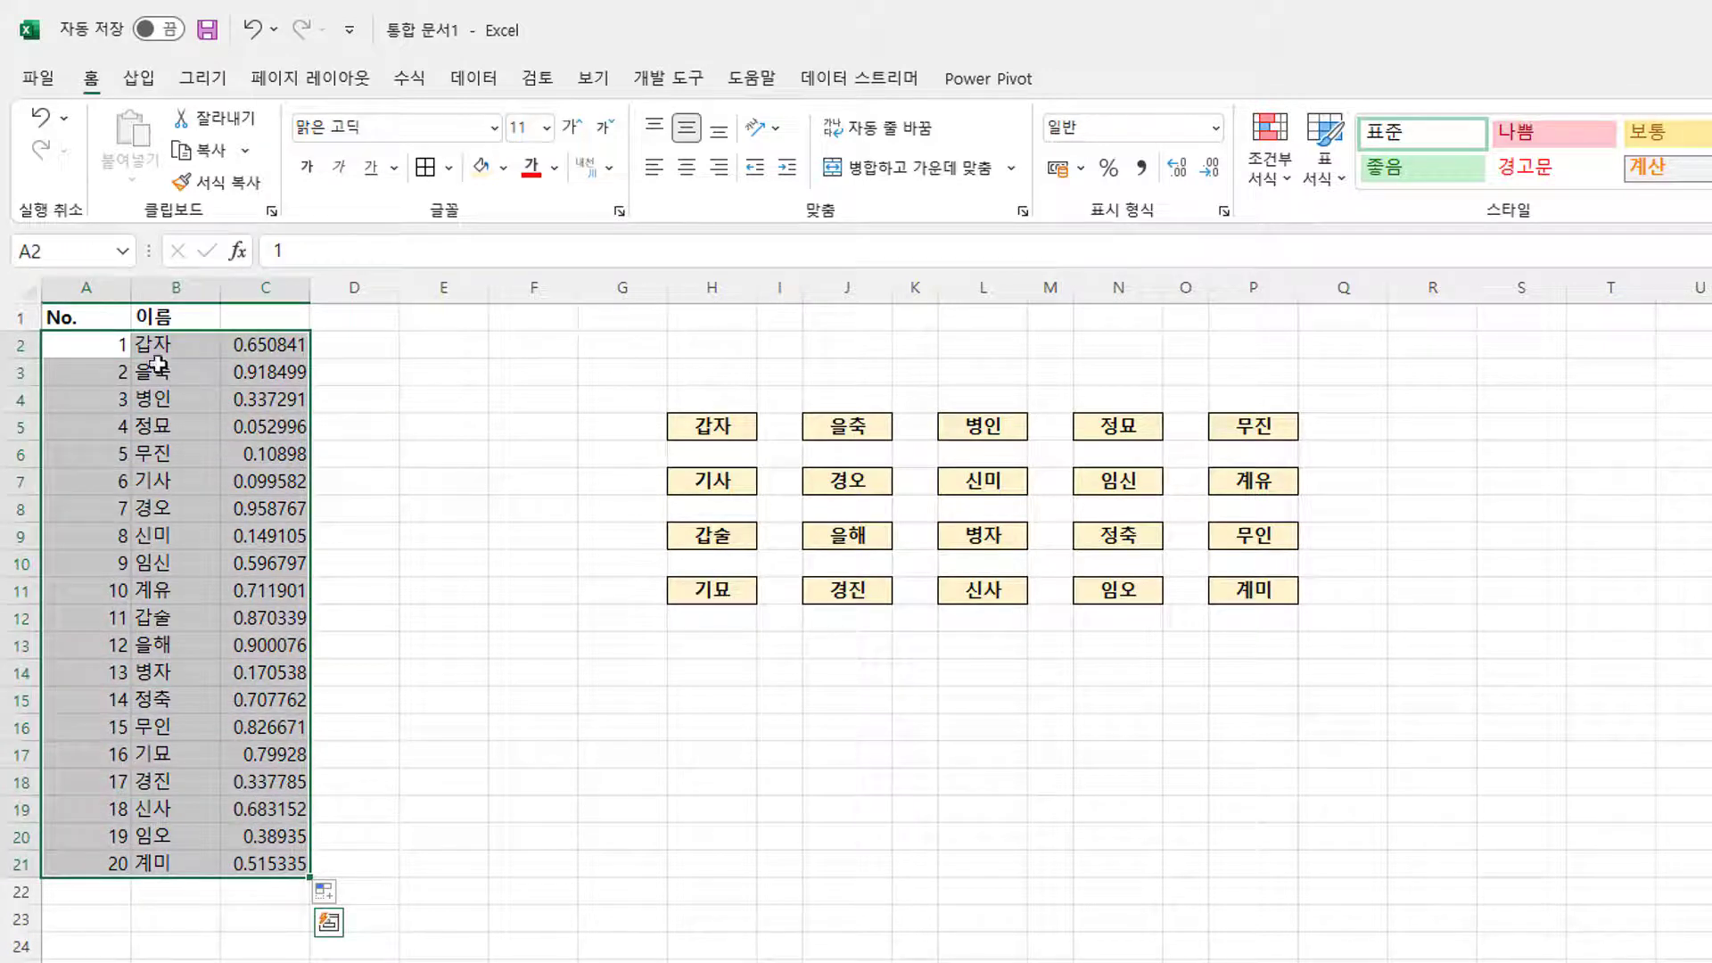
key(Tab)
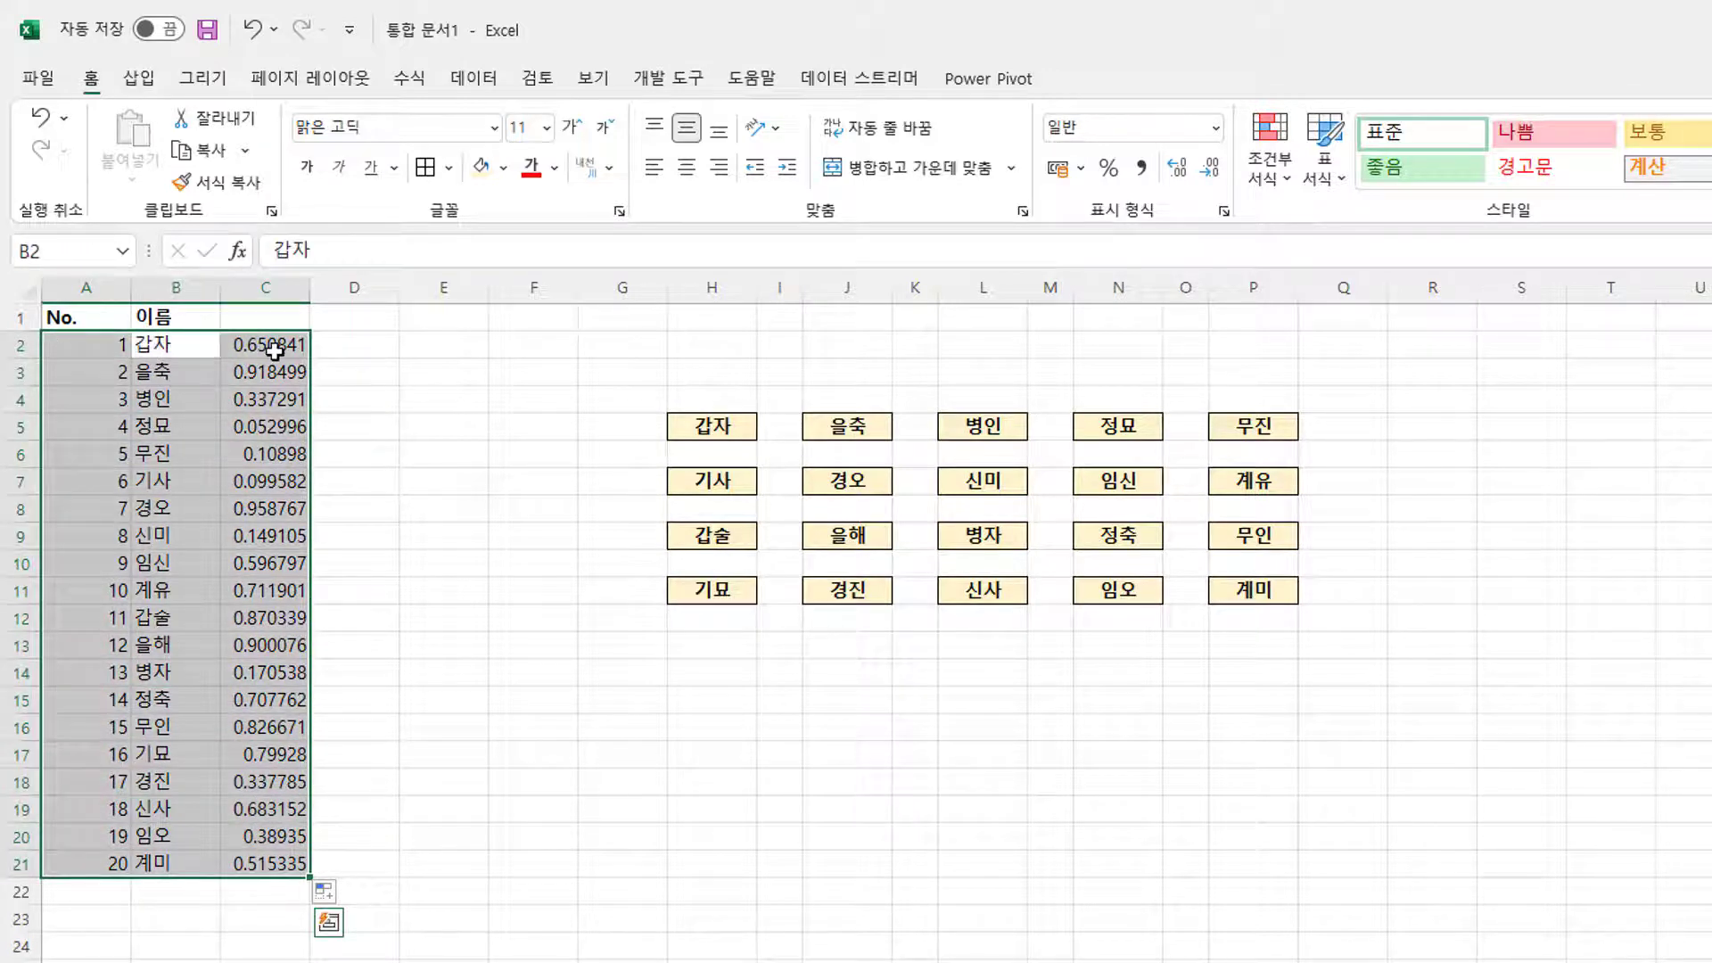
key(Tab)
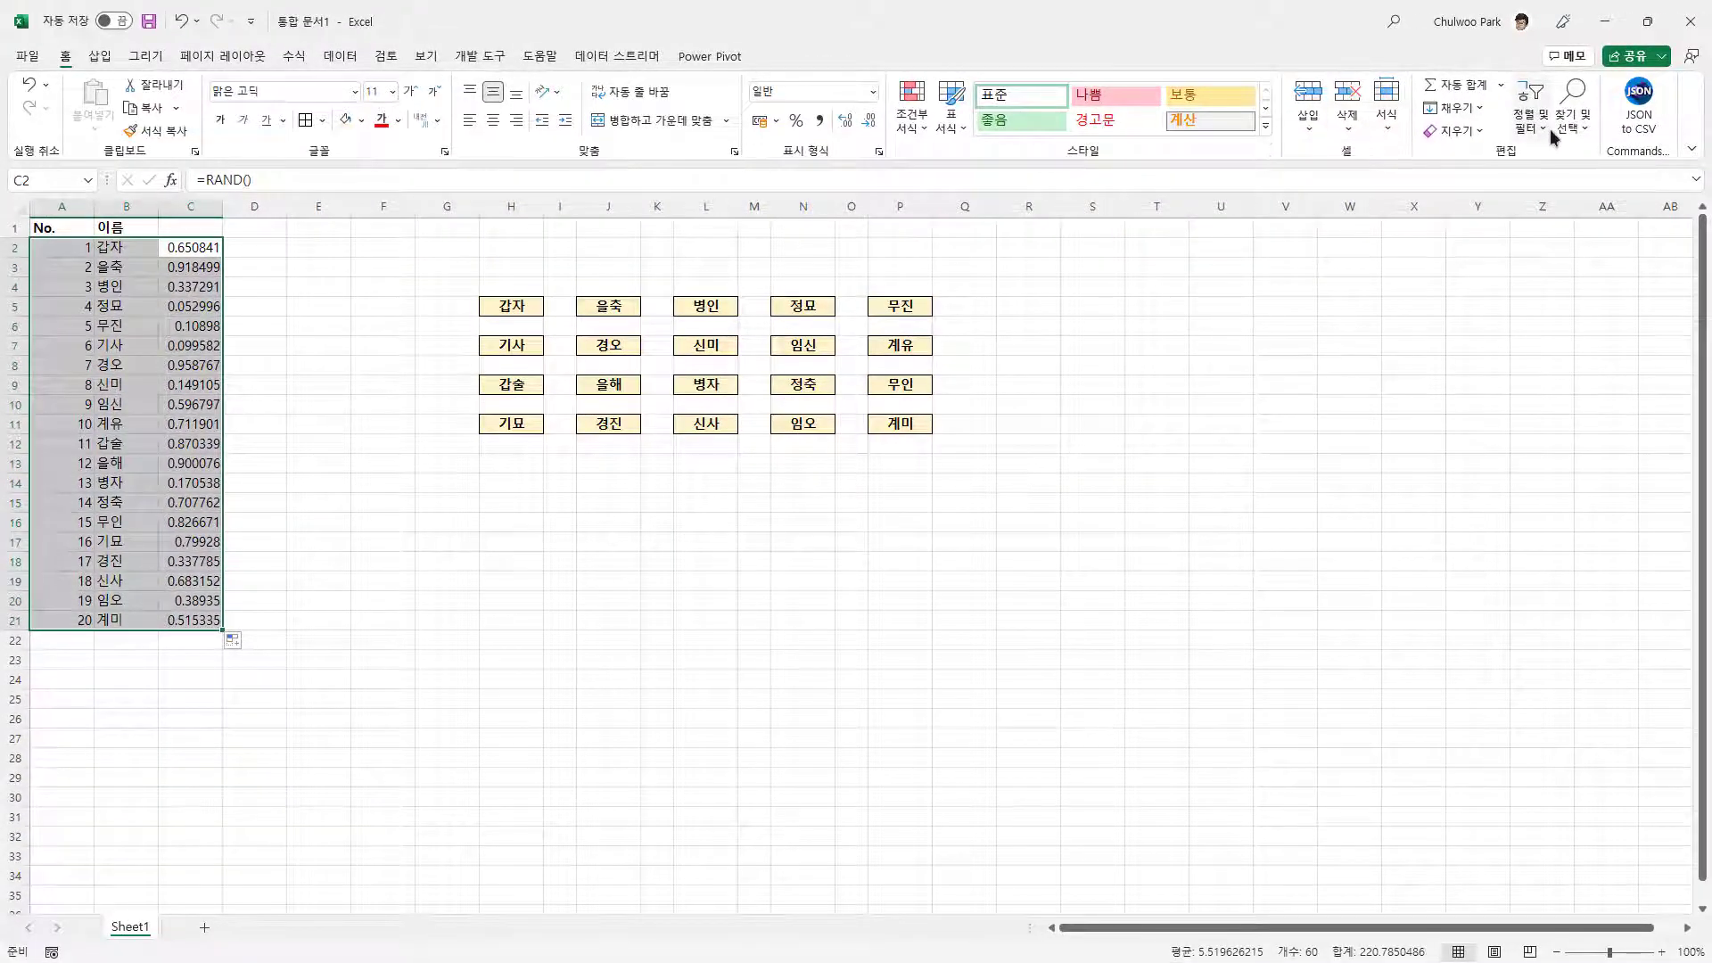
click(1539, 130)
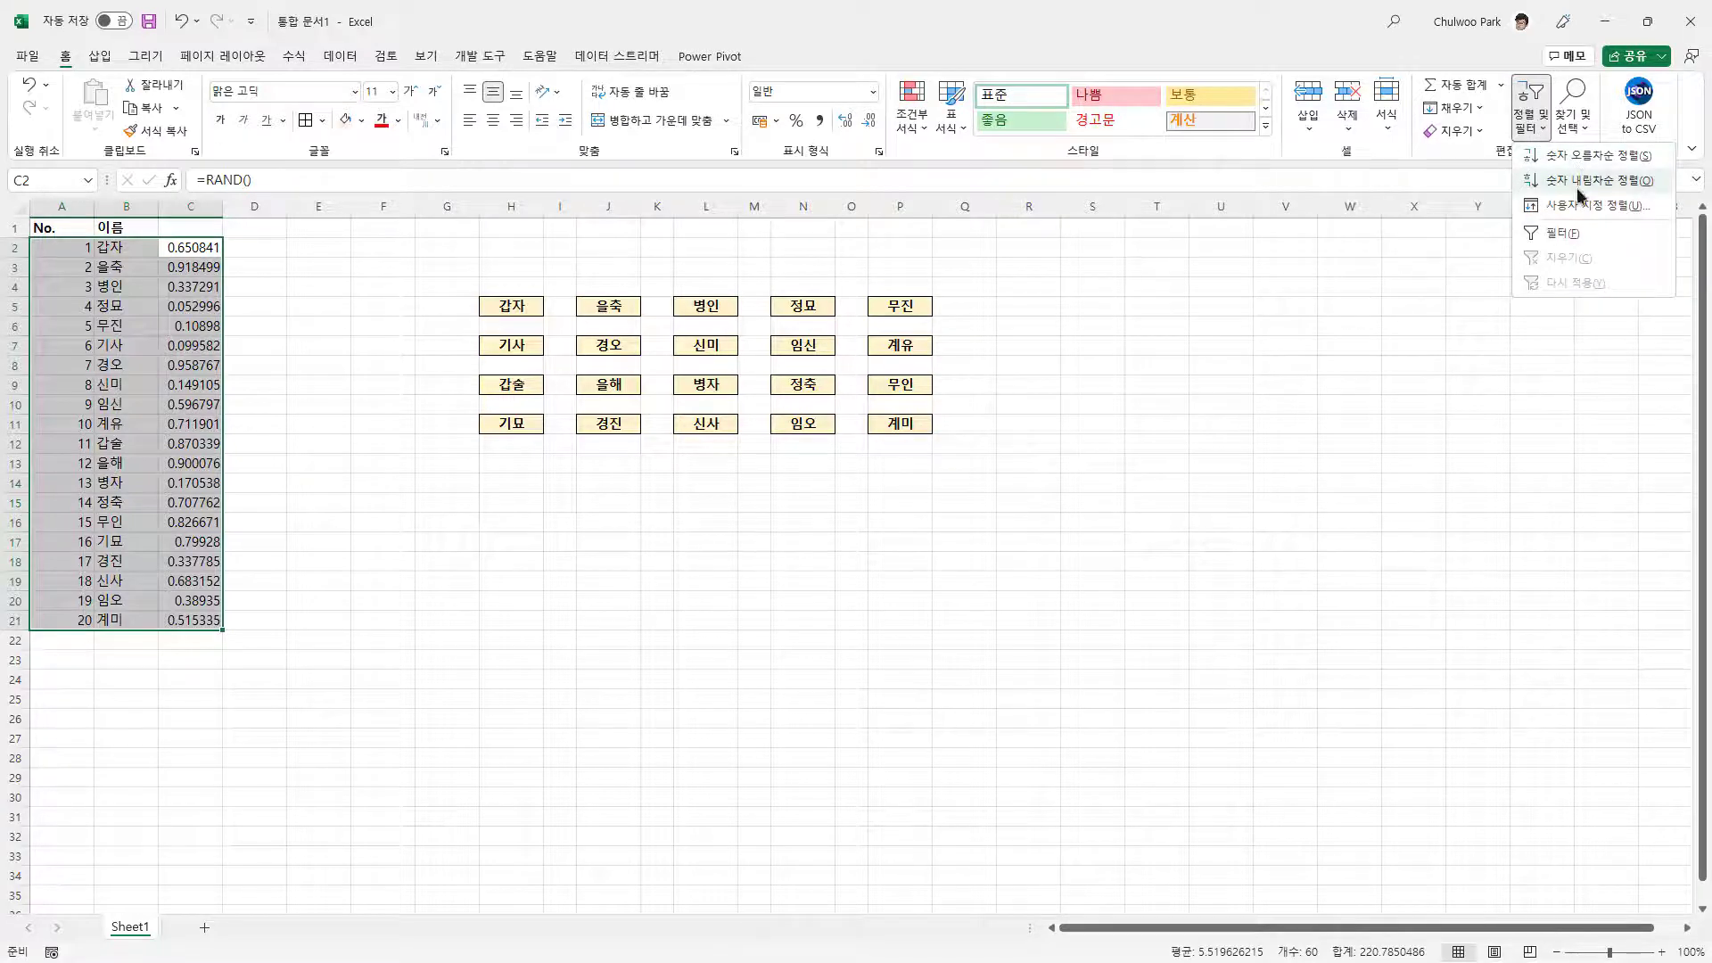
click(1577, 157)
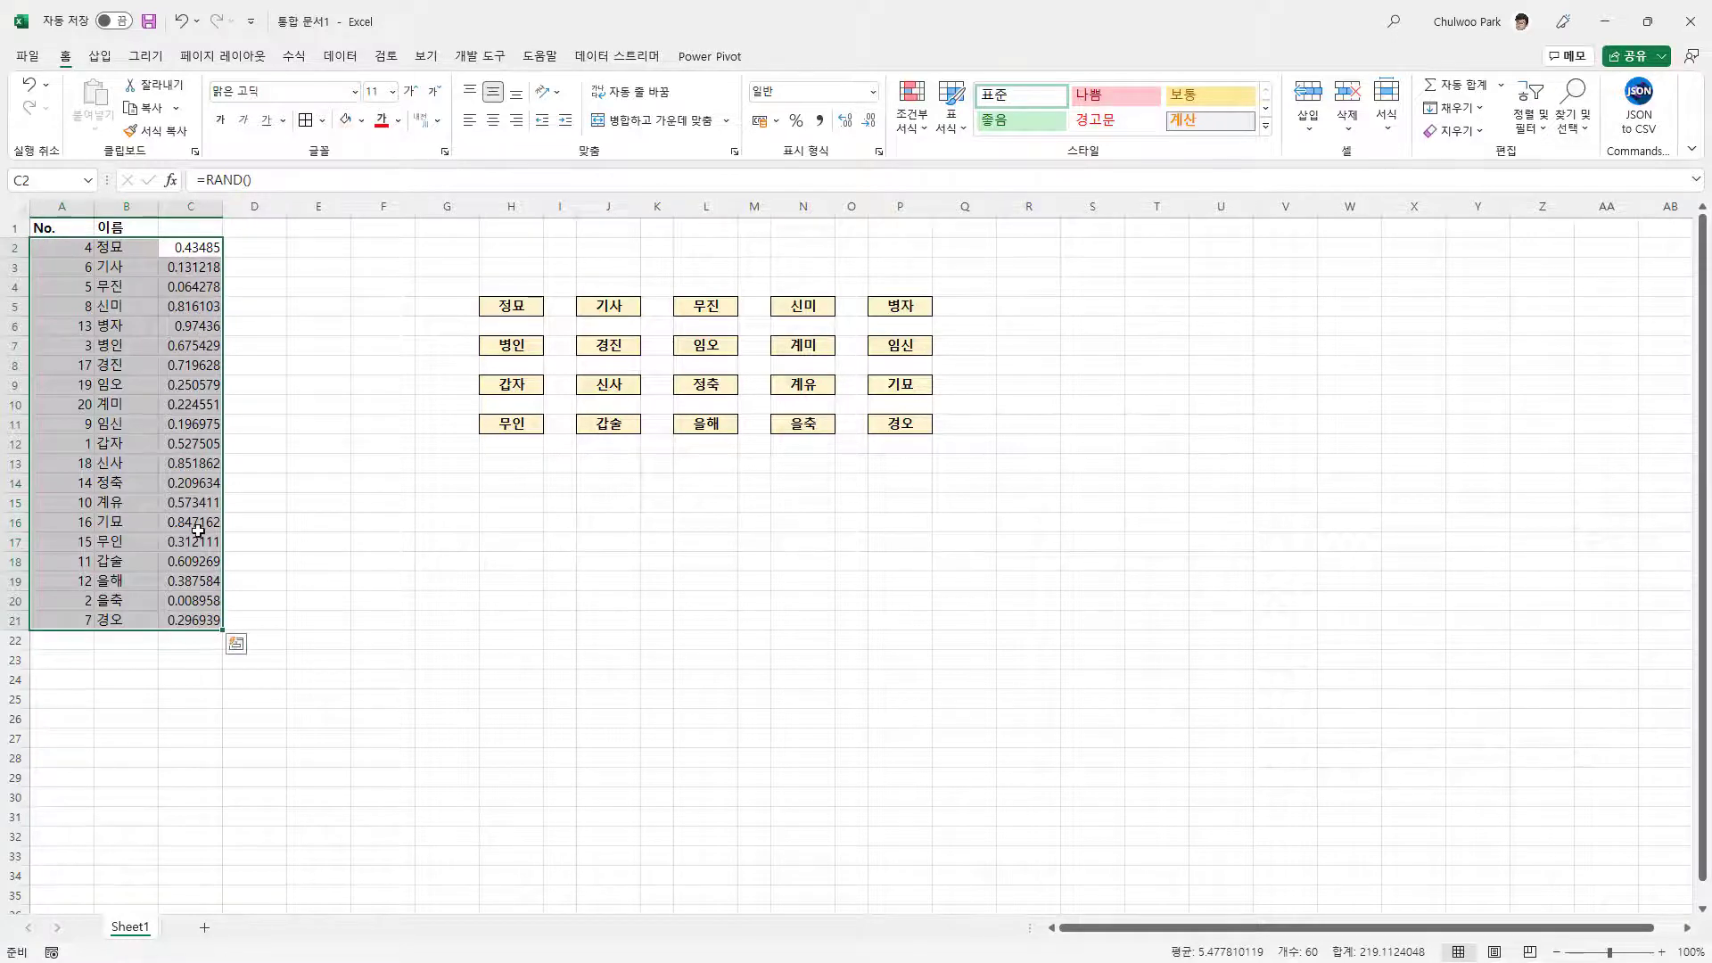
Reshuffle the names by sorting the list in ascending order by the random numbers two more times
click(1530, 115)
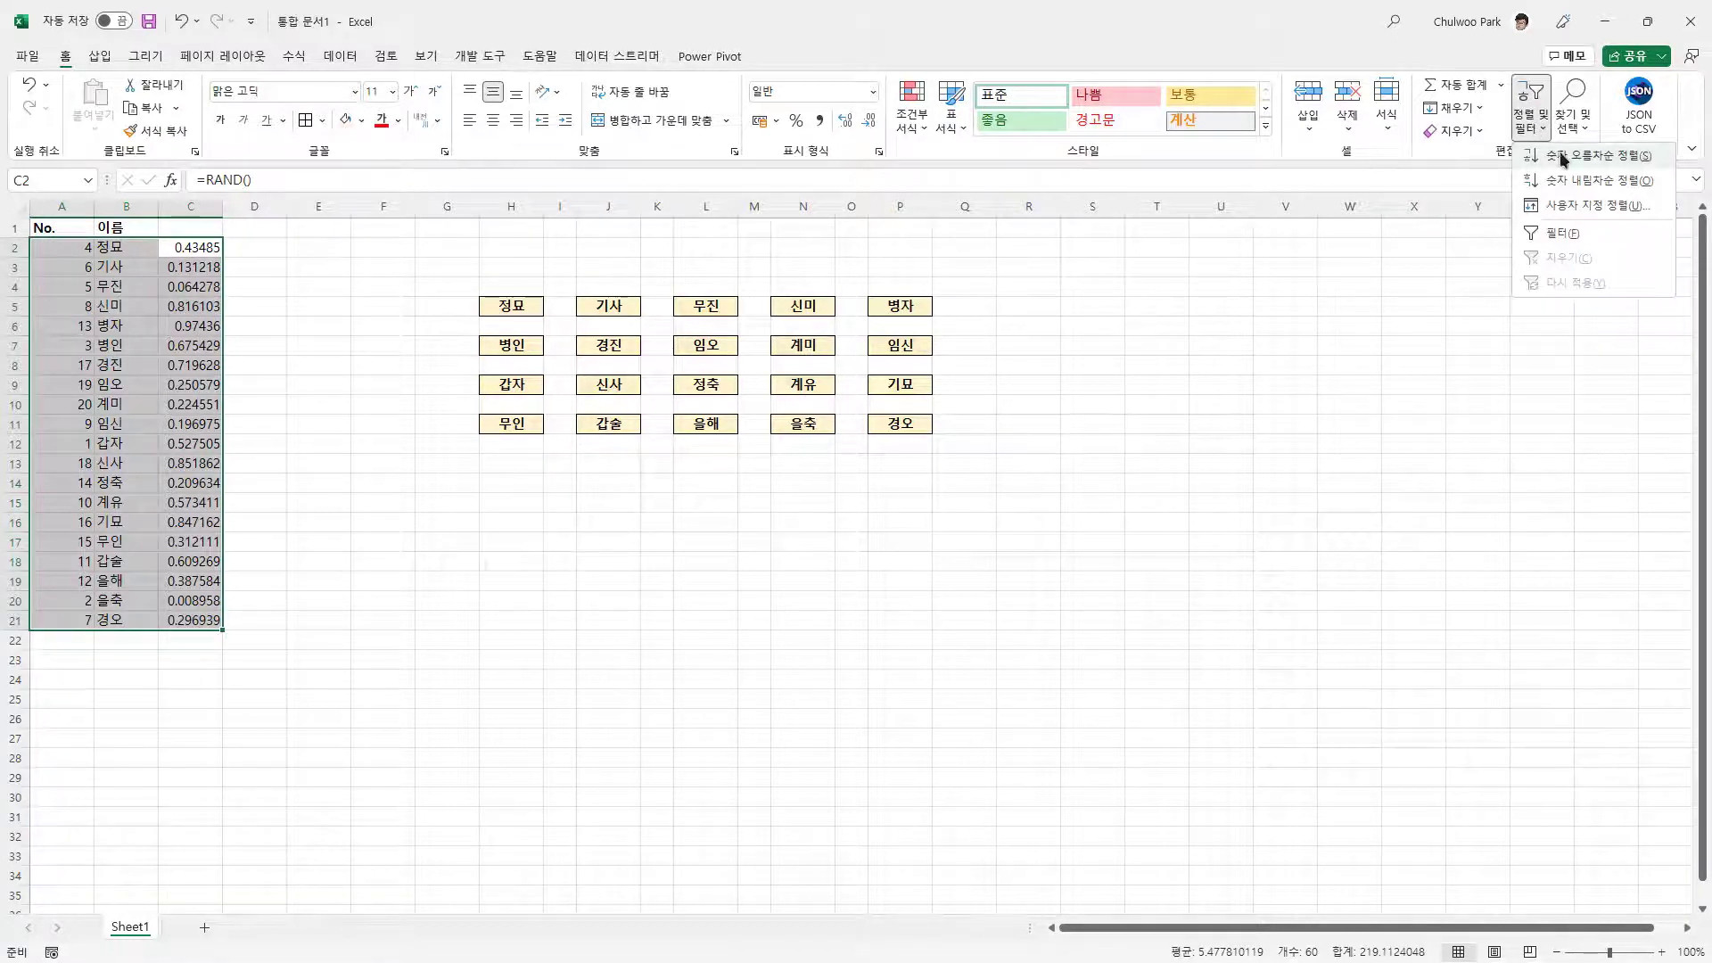
click(1560, 153)
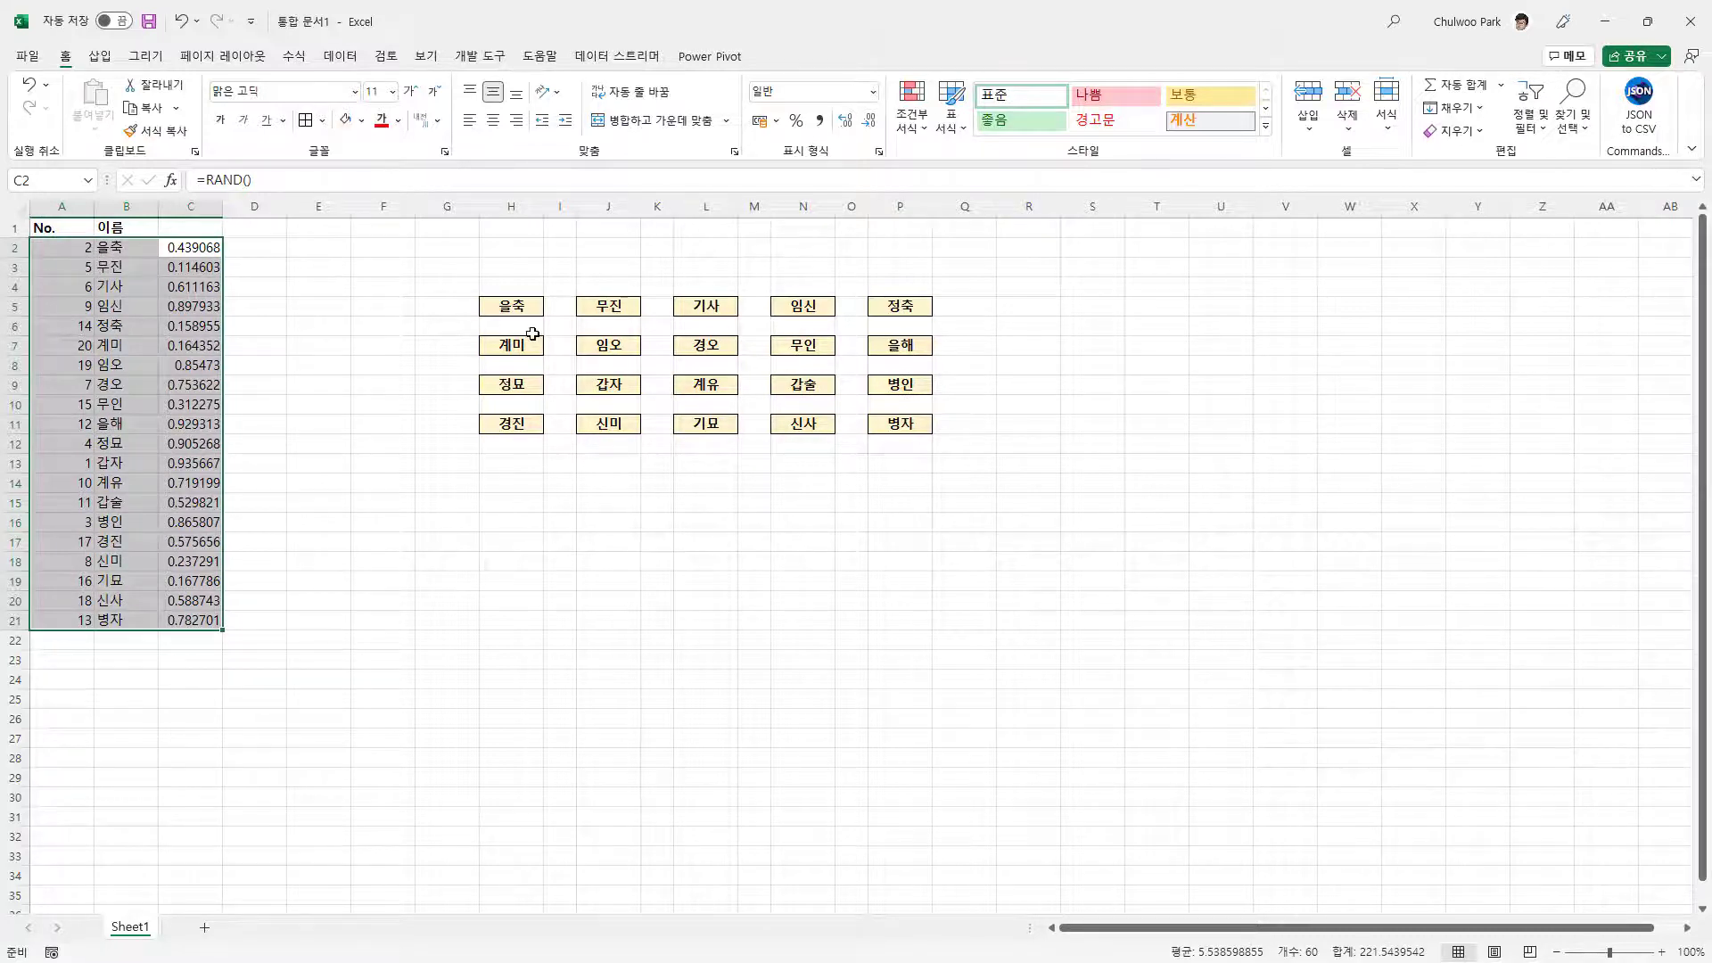
click(1531, 116)
click(1556, 154)
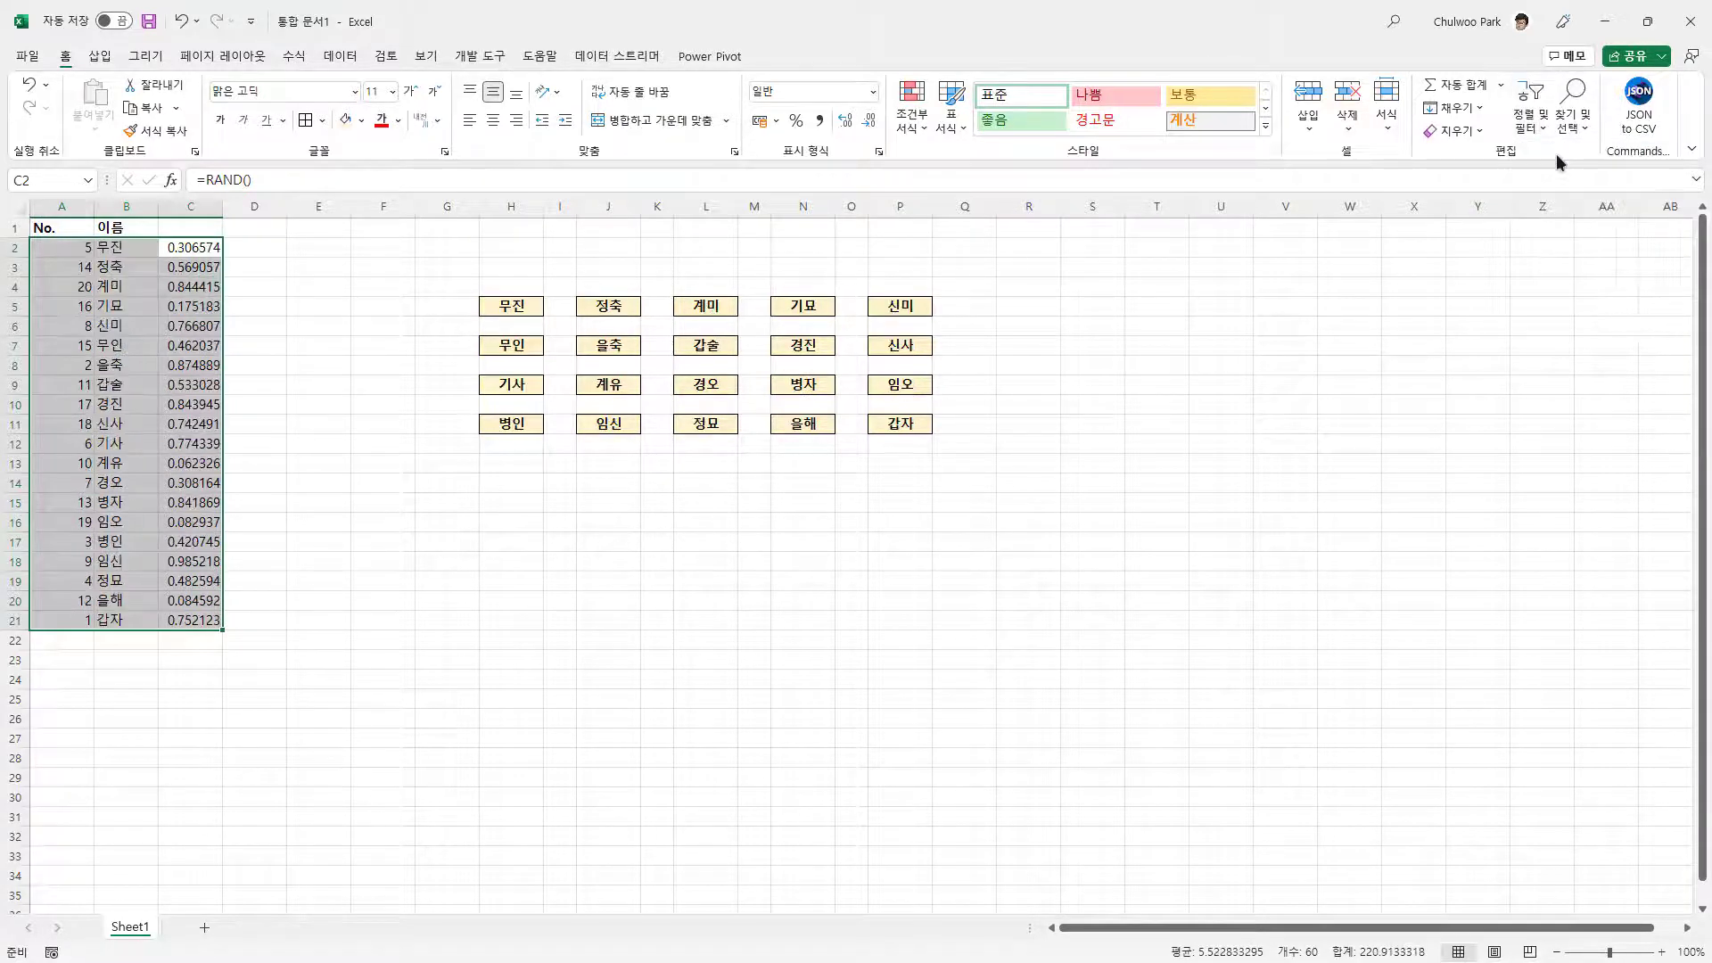
click(582, 267)
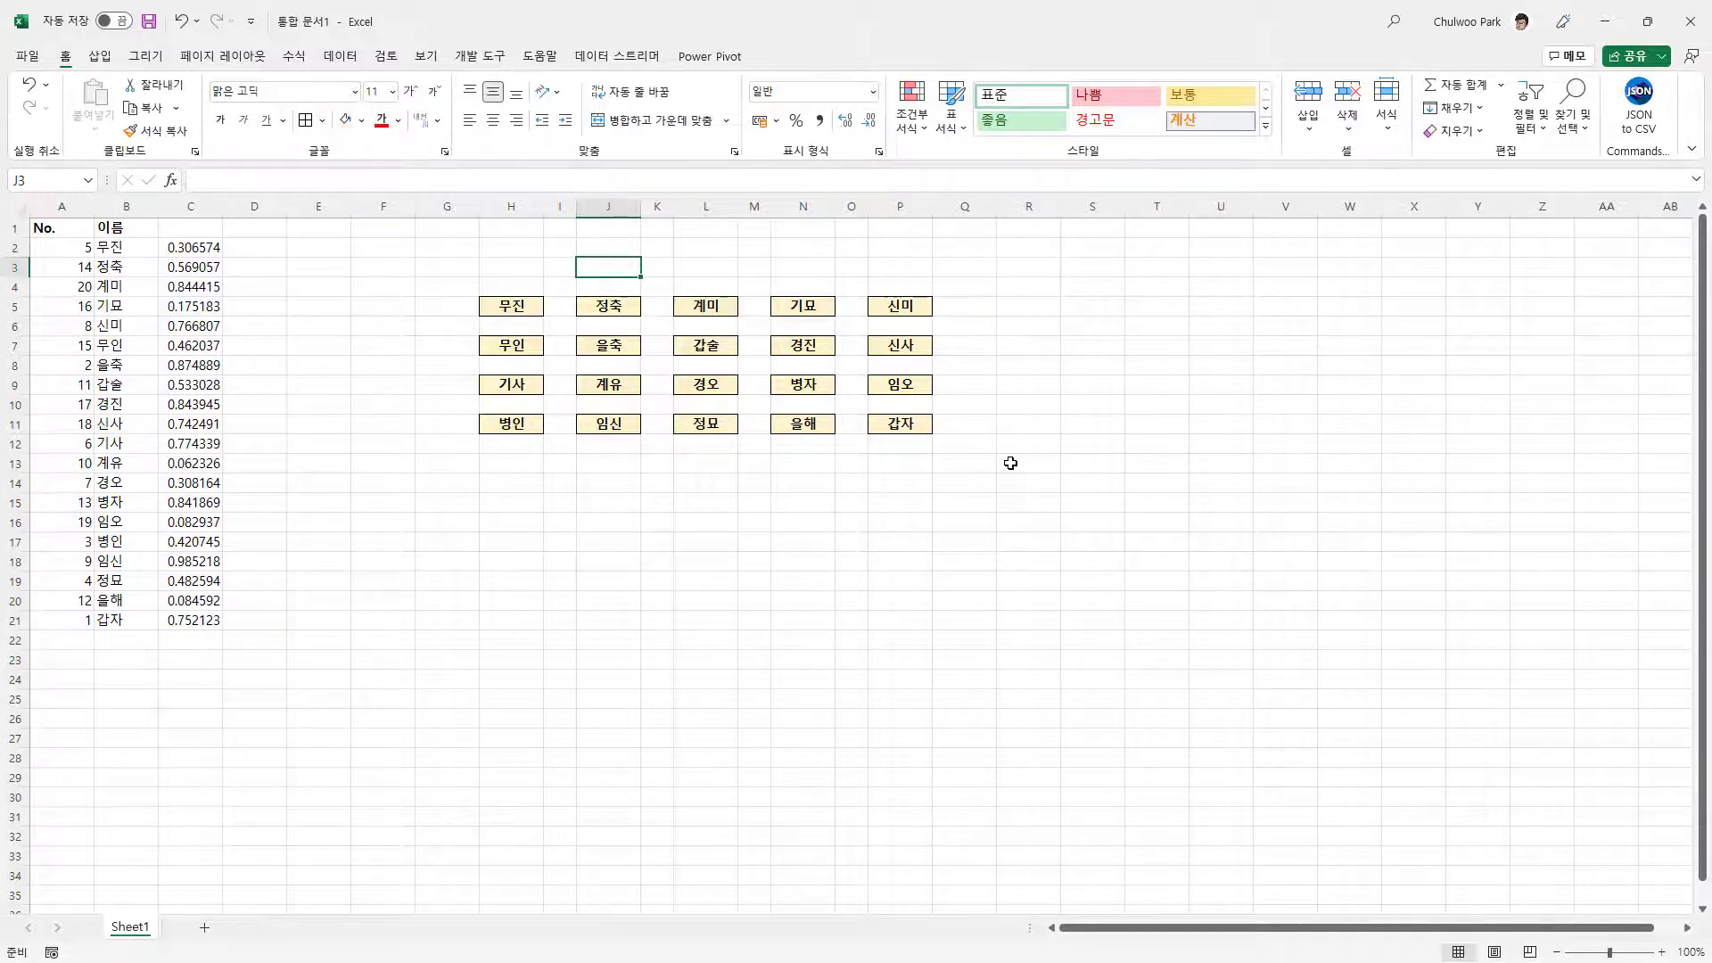
Switch to PowerPoint and add a second slide with the blank layout
key(alt+Tab)
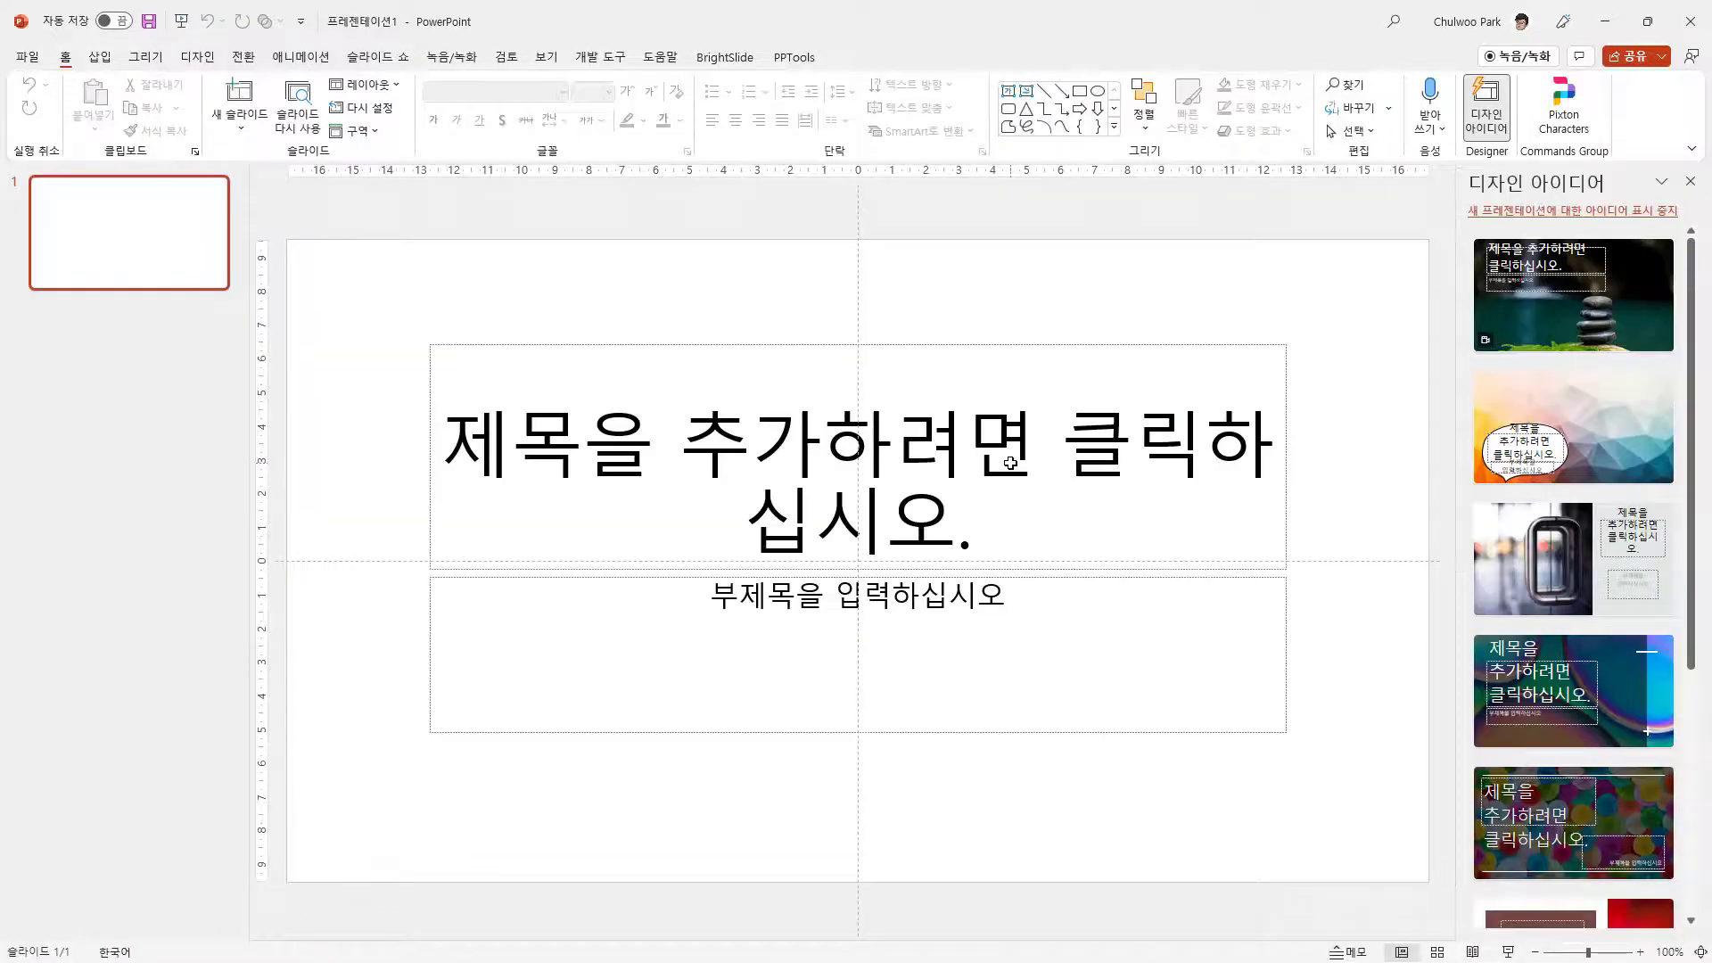
right_click(136, 368)
click(211, 441)
right_click(138, 396)
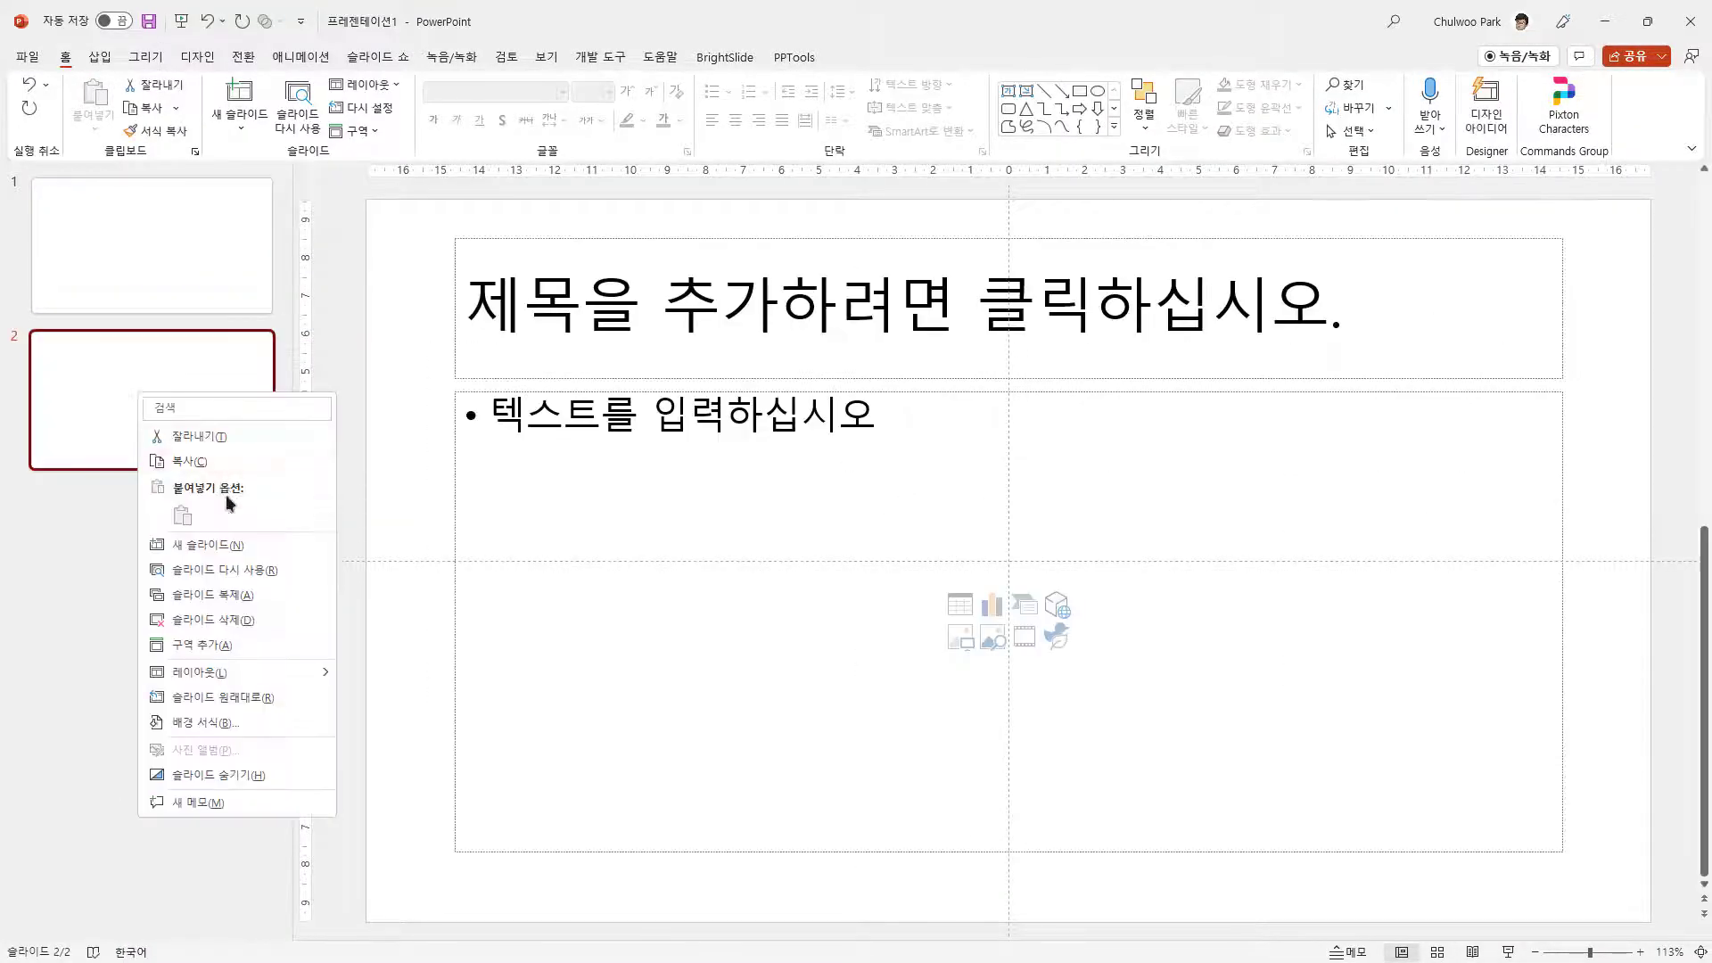
mouse_move(321, 674)
click(384, 805)
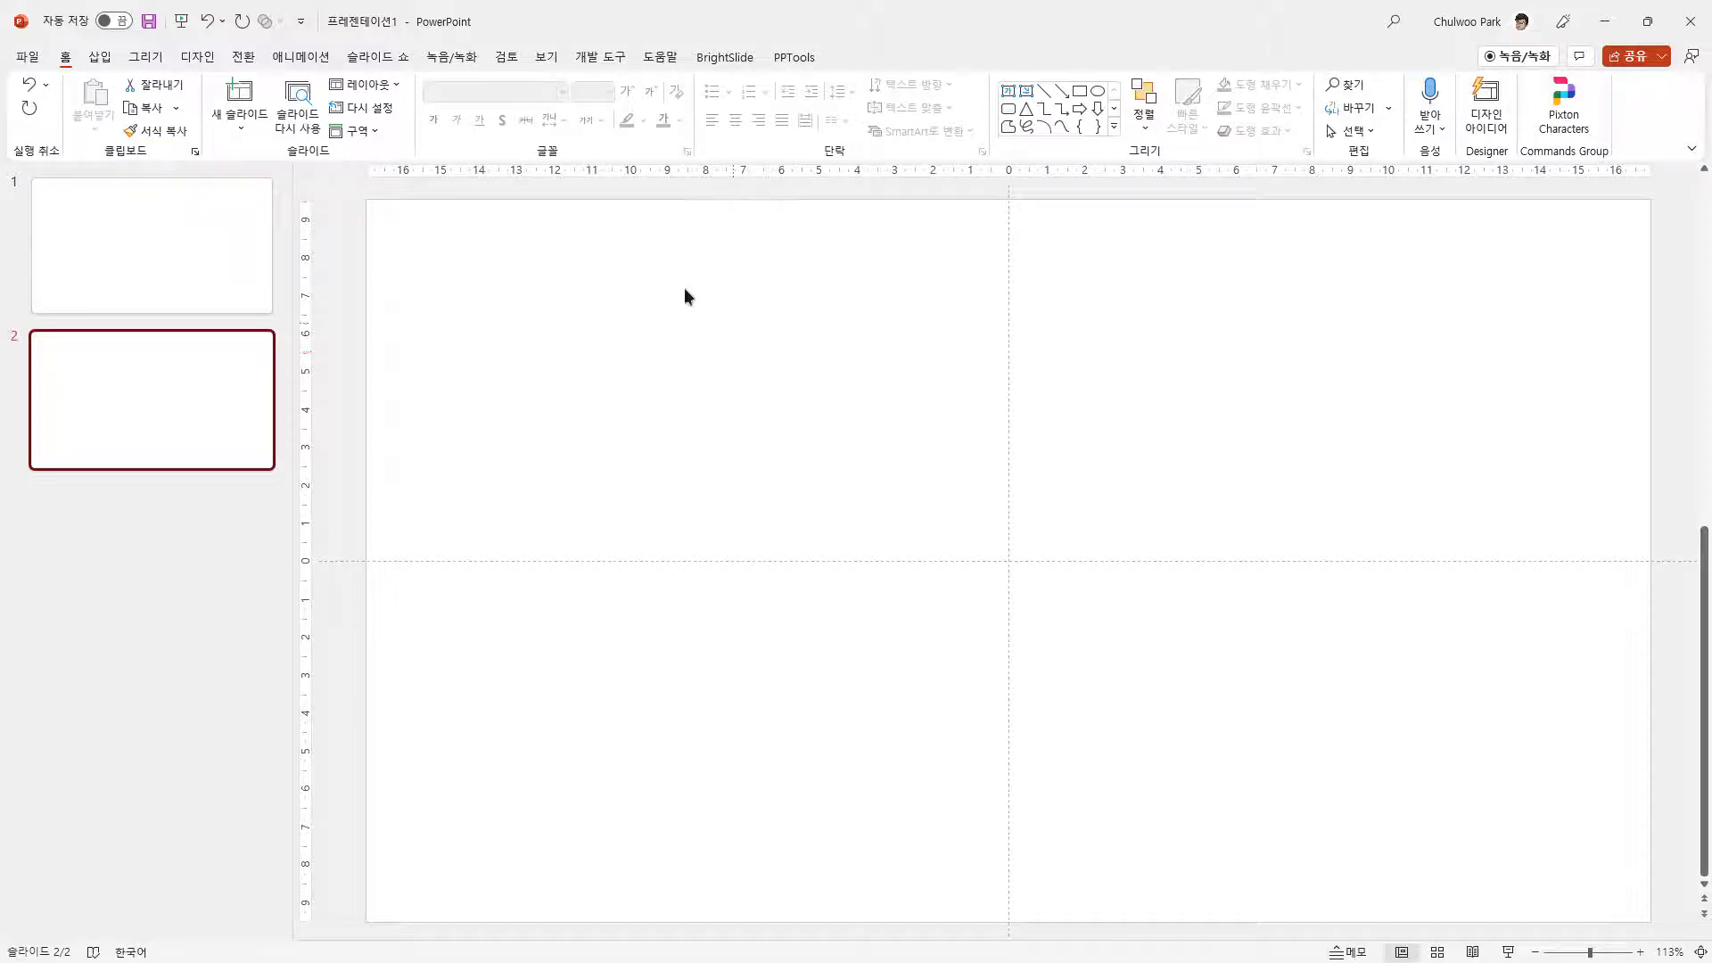
Insert a text box near the top centre of the blank slide with the text 좌석 재치도
click(100, 59)
click(901, 100)
click(872, 284)
text(좌석 재치도)
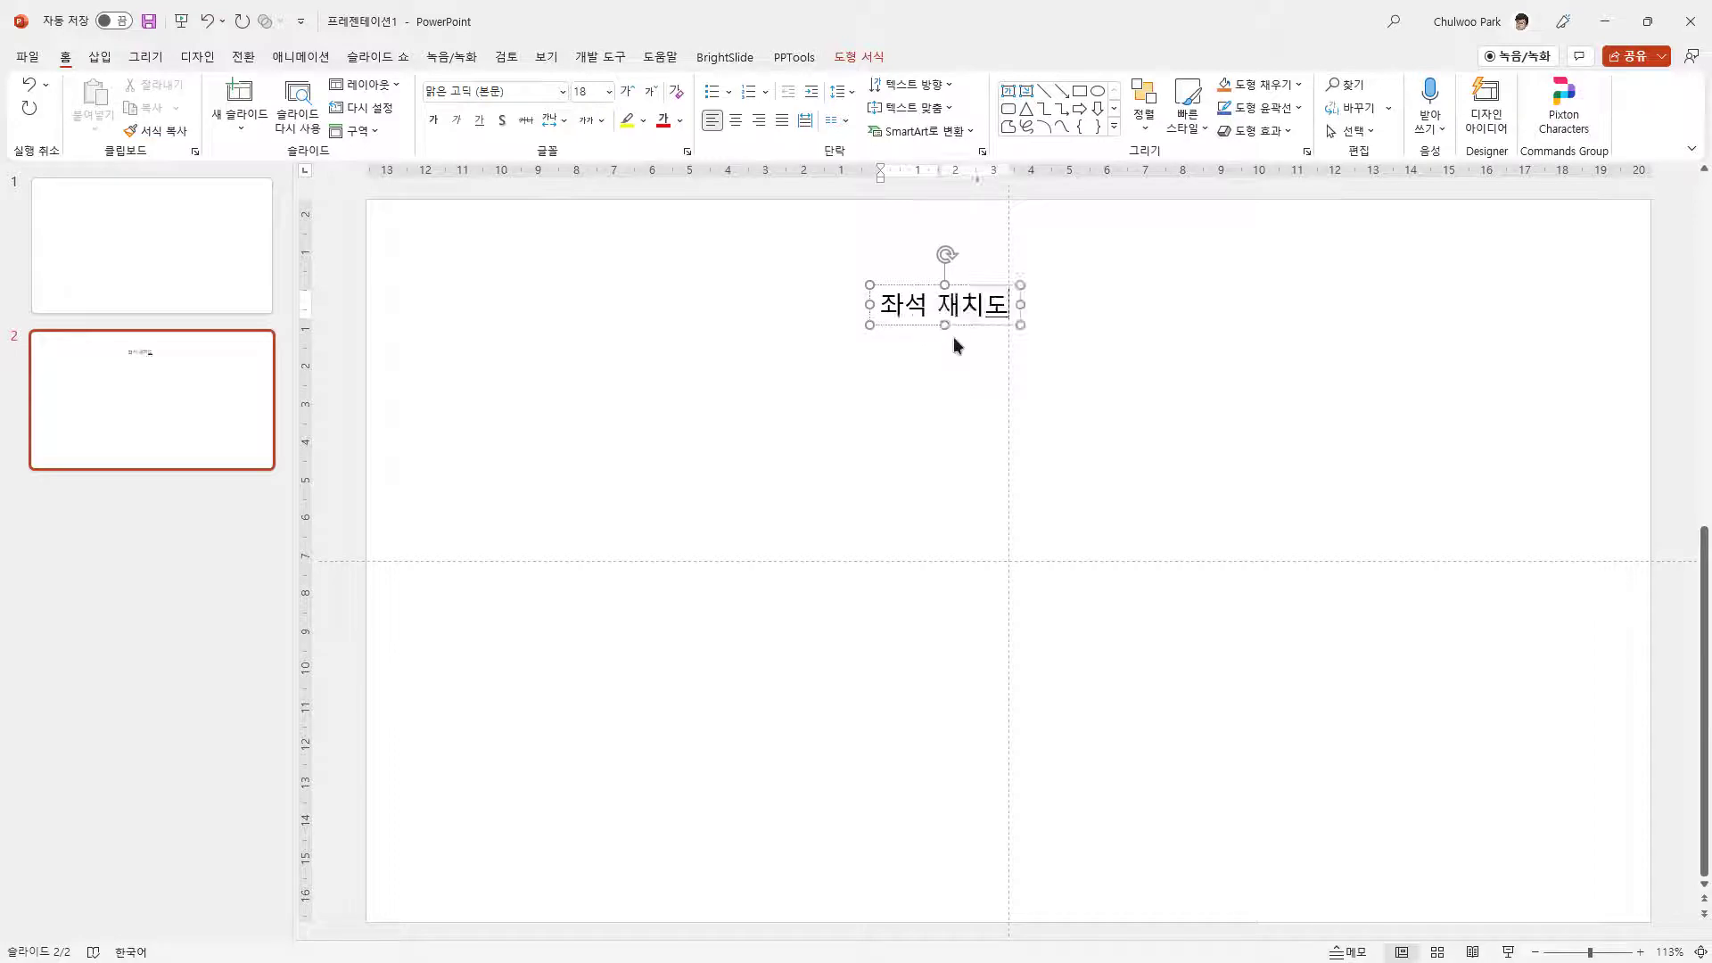
key(Escape)
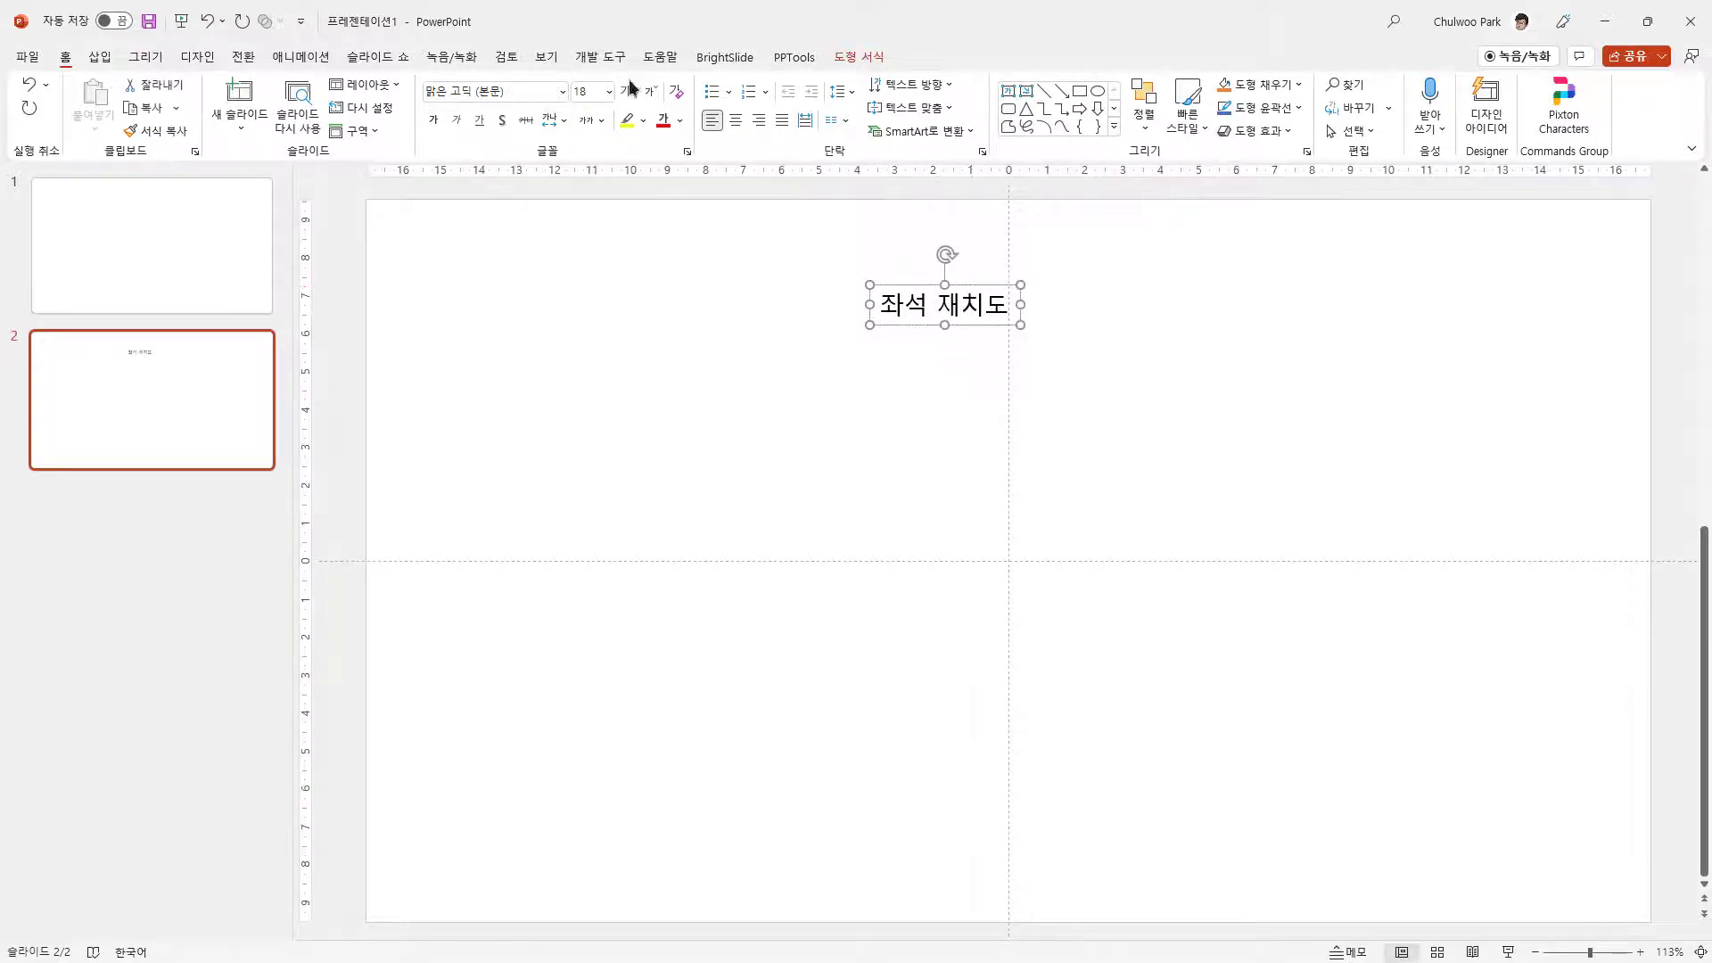
Enlarge the title text to 40 pt and correct its wording to 좌석 배치도
click(631, 85)
click(632, 86)
click(632, 86)
click(631, 85)
click(631, 86)
click(632, 86)
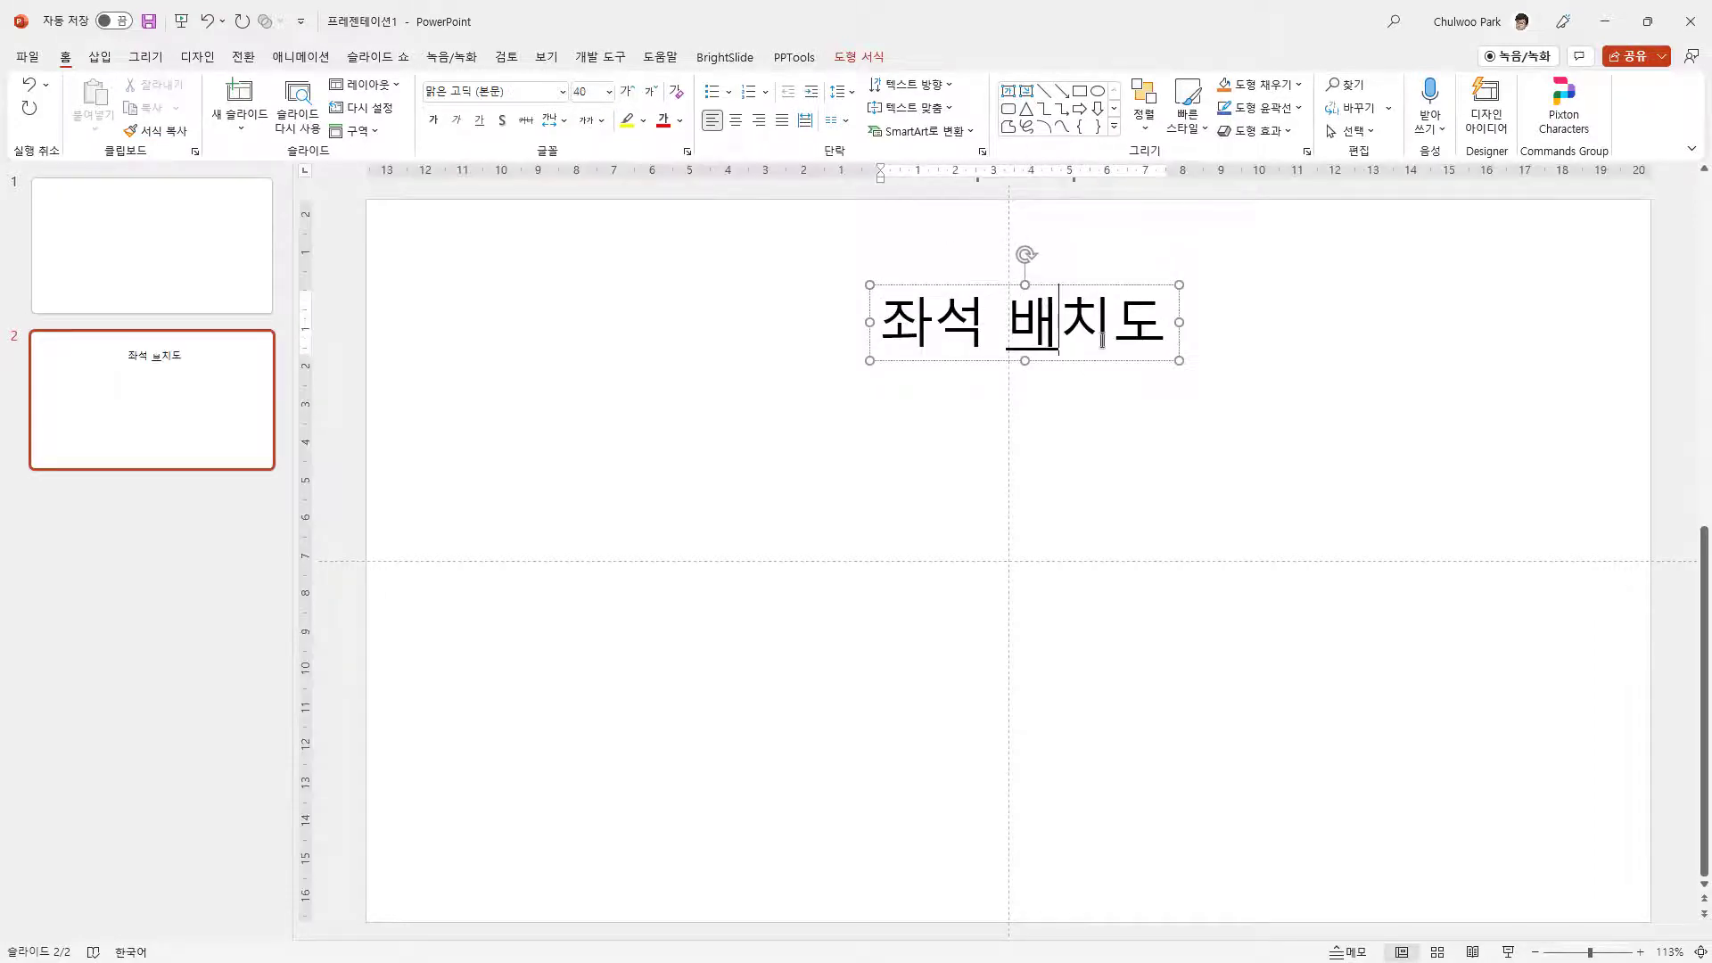
Centre the title horizontally on the slide and place a copy directly below it reading 5월 5일(월)
click(1088, 377)
click(1084, 364)
drag(1083, 364, 1068, 358)
drag(953, 356, 970, 429)
text(5월 5일(월))
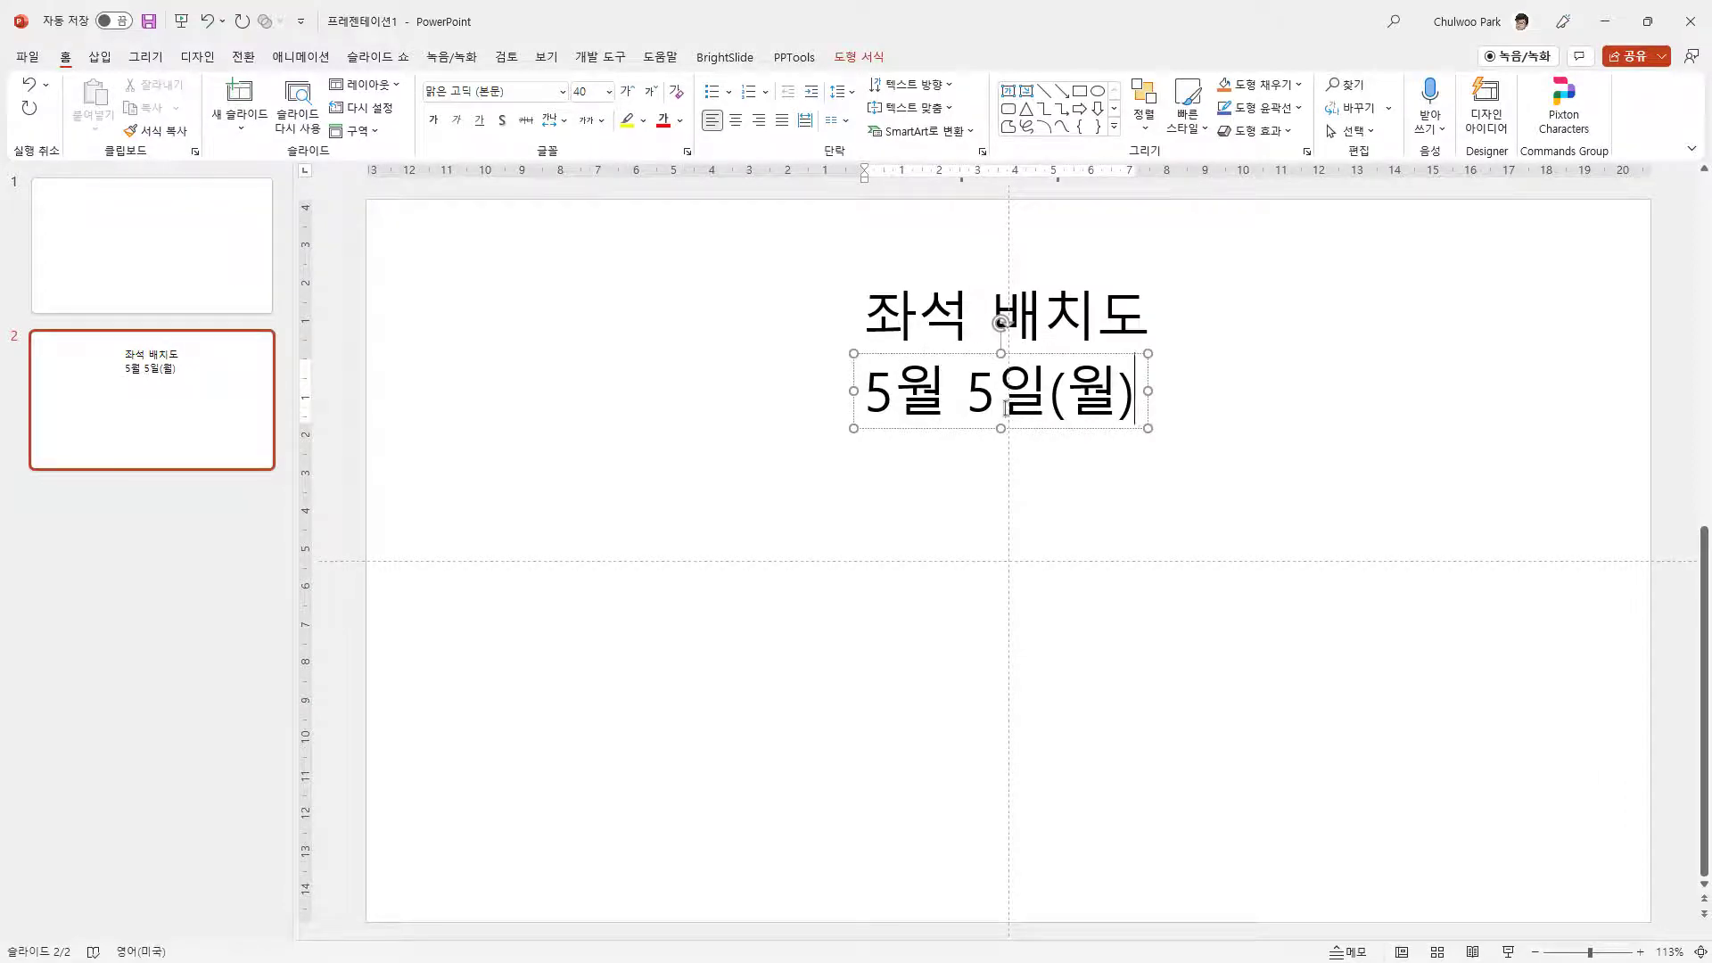
Reduce the date text to 20 pt and centre it under the title, with both text boxes placed slightly higher on the slide
key(Escape)
key(ctrl+shift+comma)
key(ctrl+shift+comma)
key(ctrl+shift+comma)
key(ctrl+shift+comma)
key(ctrl+shift+comma)
drag(897, 392, 974, 400)
click(1084, 410)
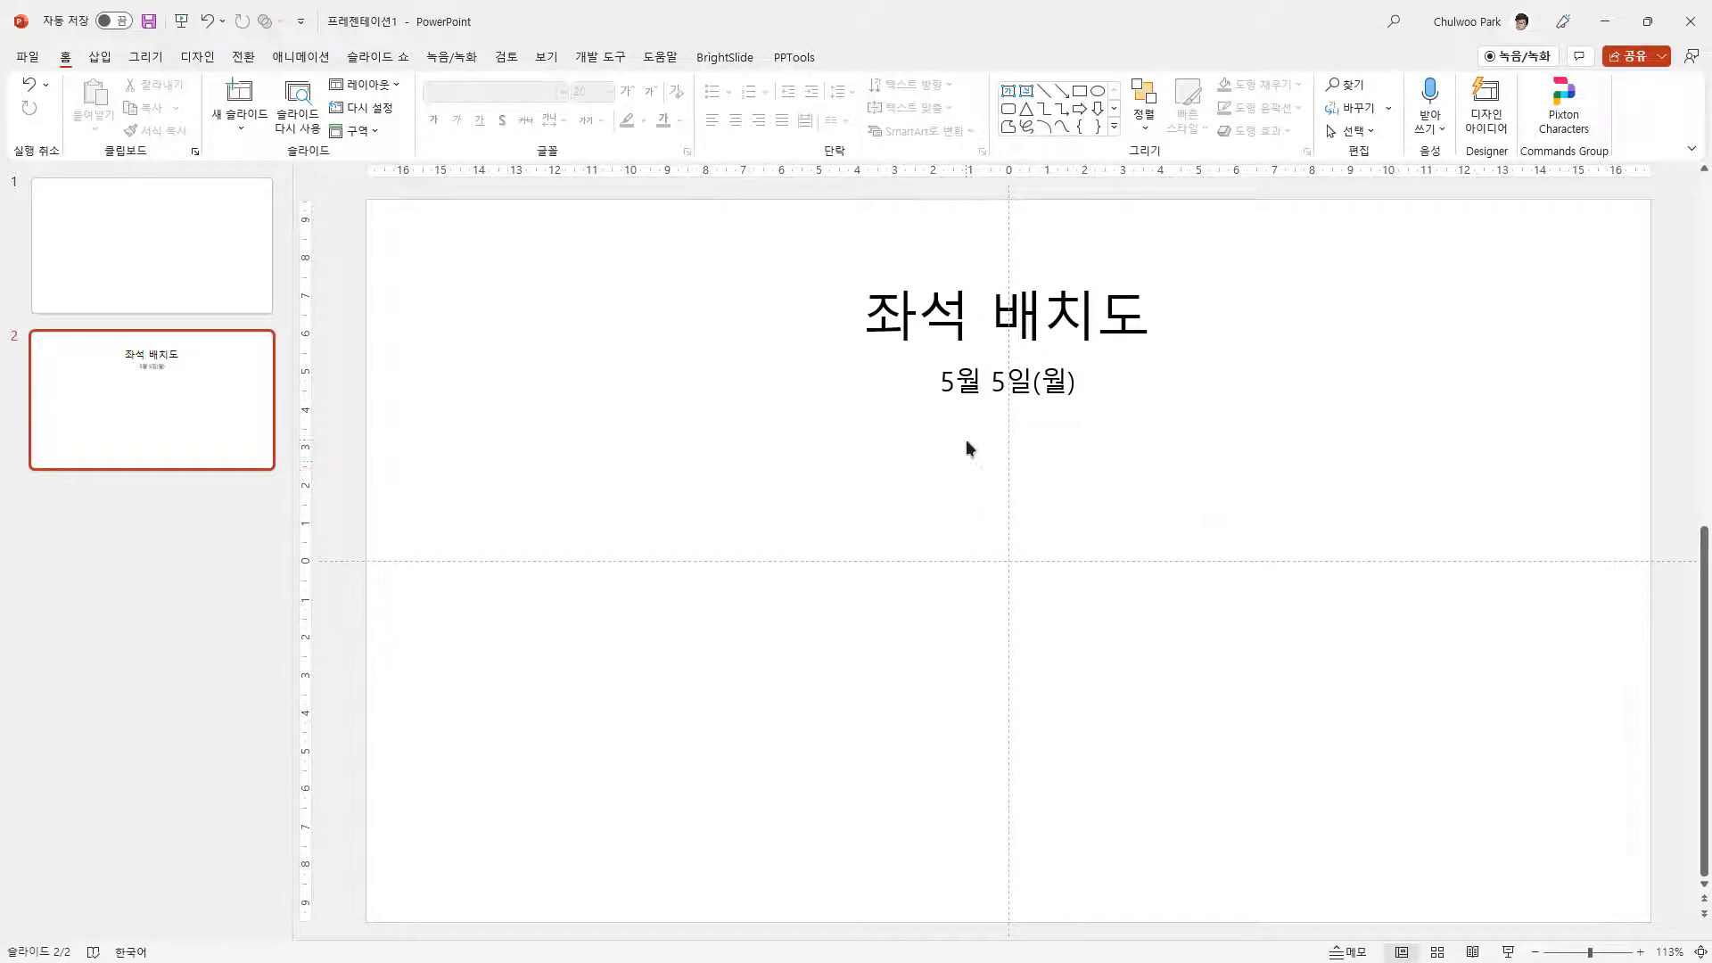
click(979, 305)
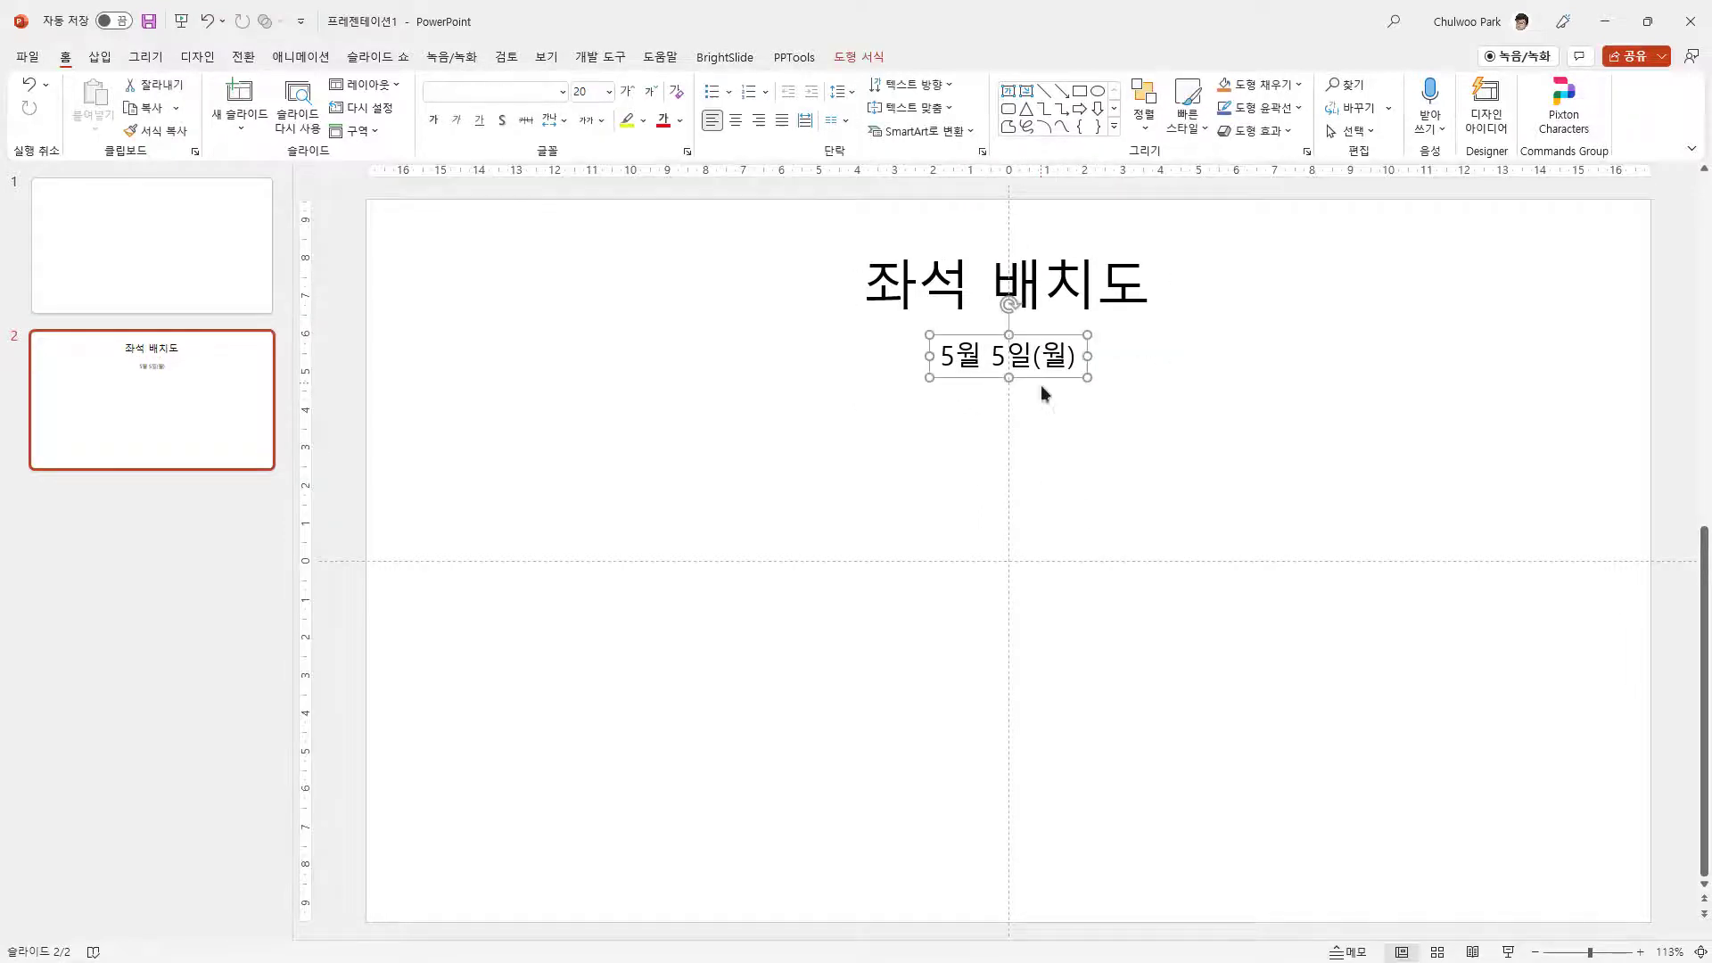
click(990, 438)
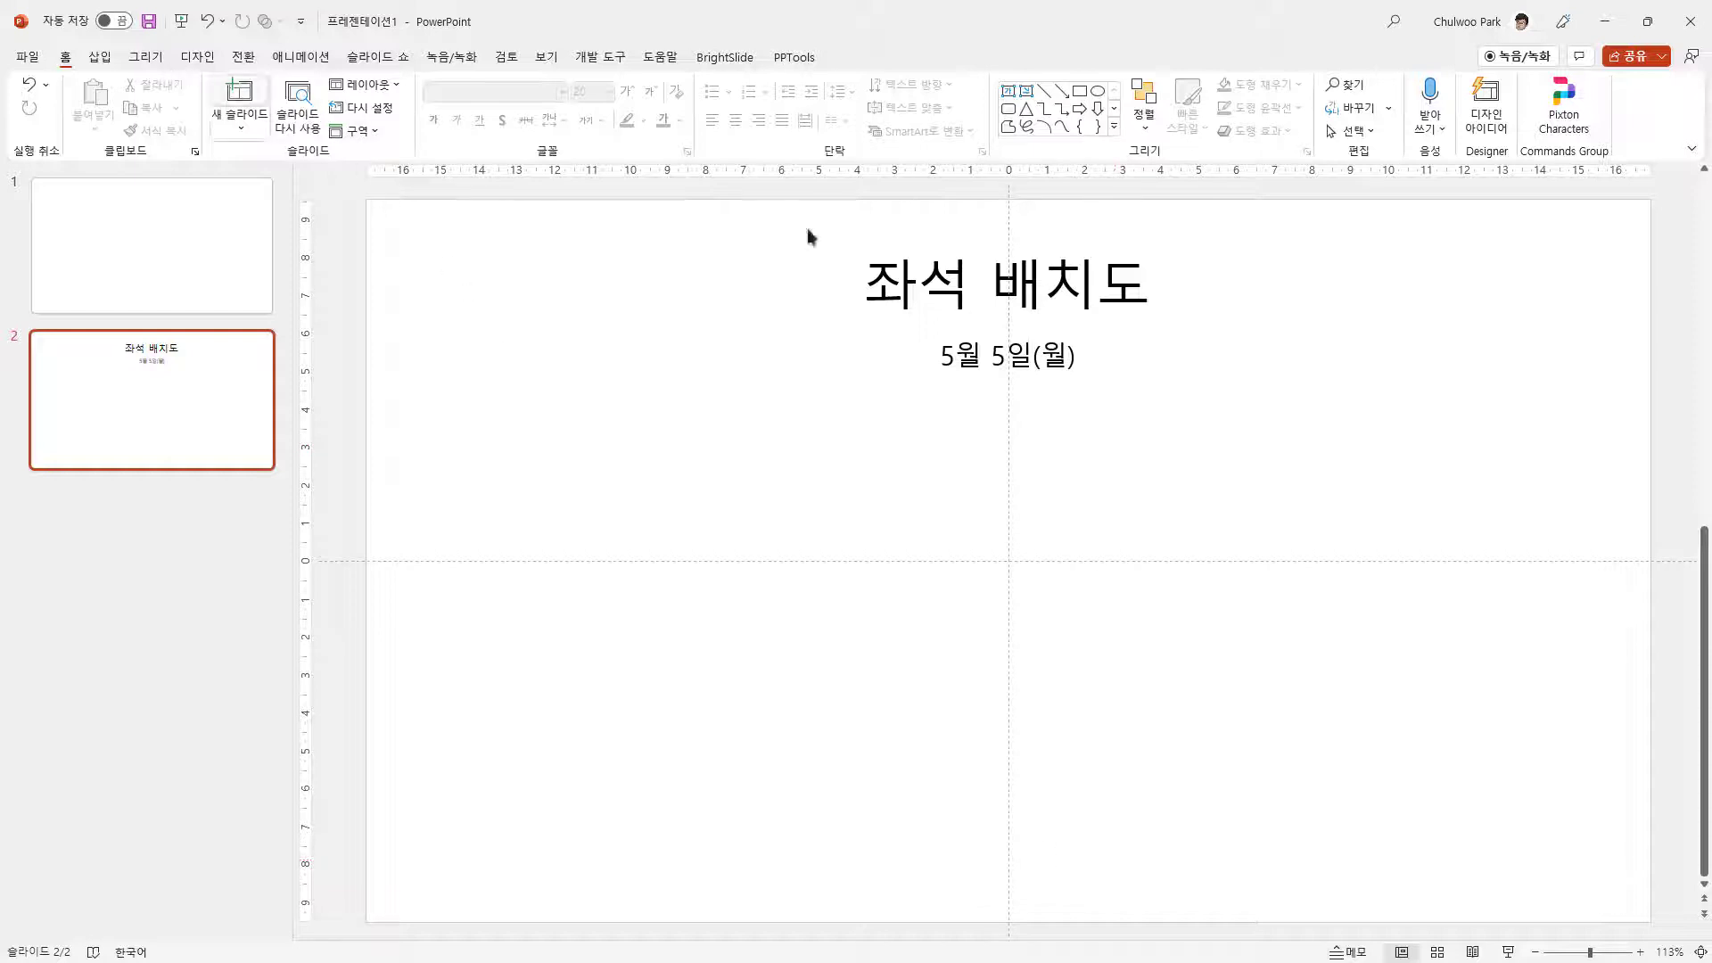
Place a copy of the date text box below it and replace its text with 강단
click(1064, 362)
drag(1052, 377, 1047, 443)
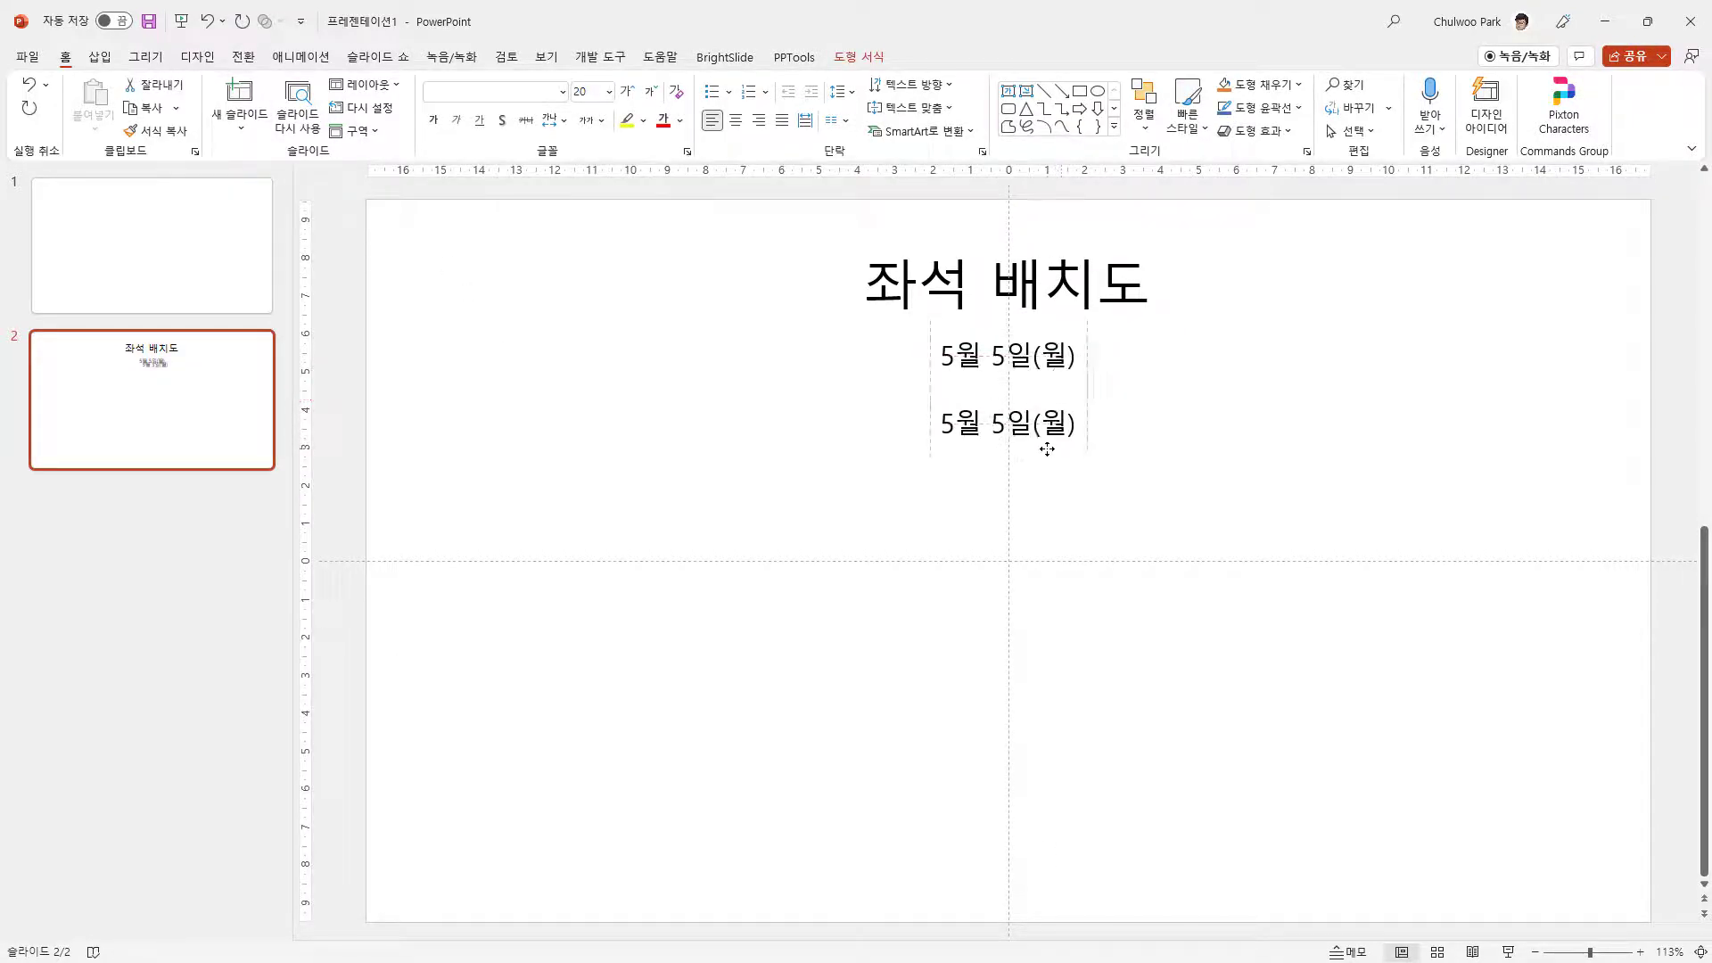
triple_click(1021, 435)
text(Rkd )
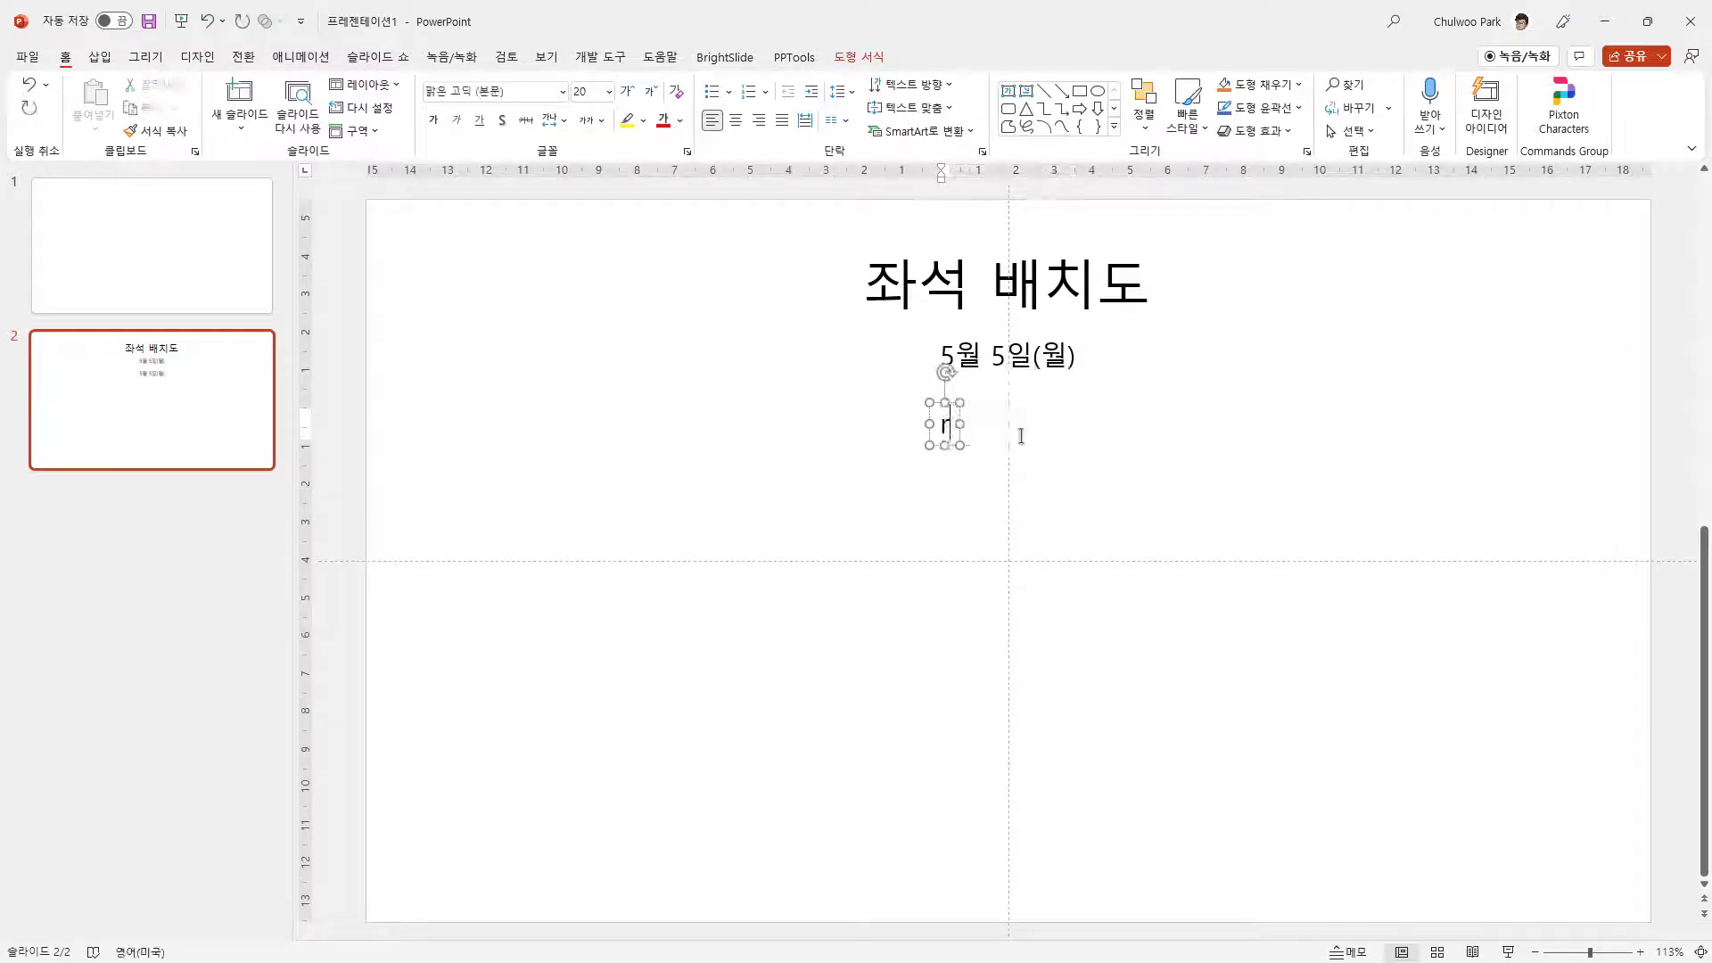
text(eks)
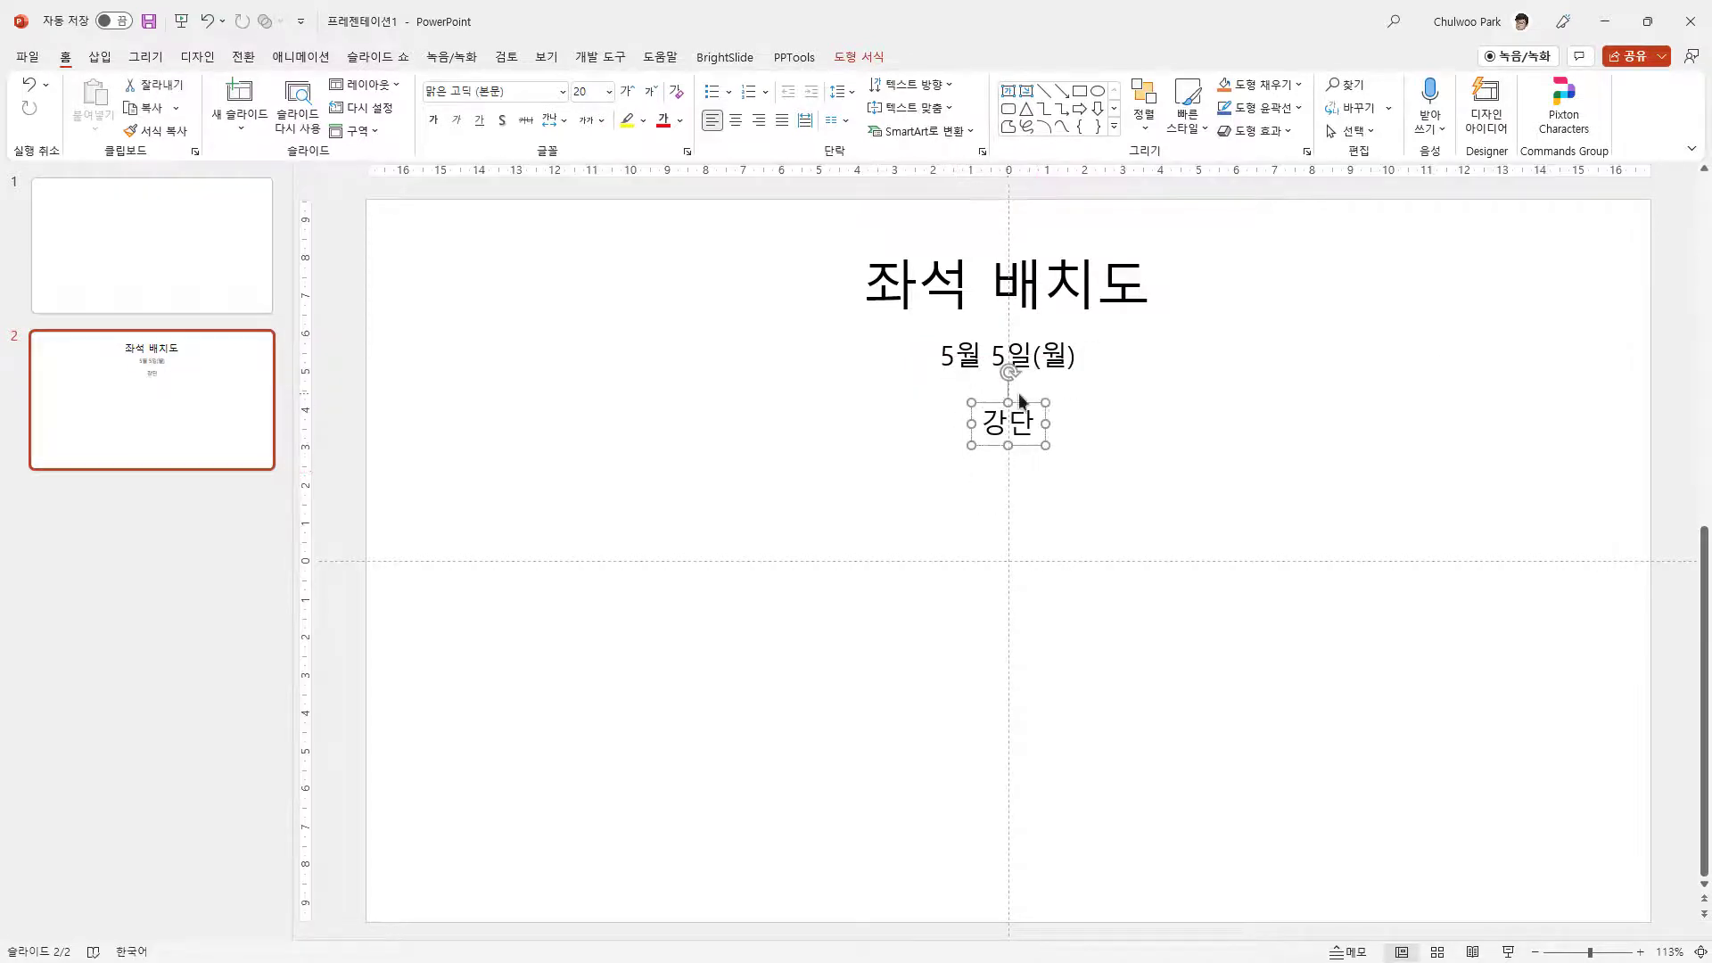
click(976, 469)
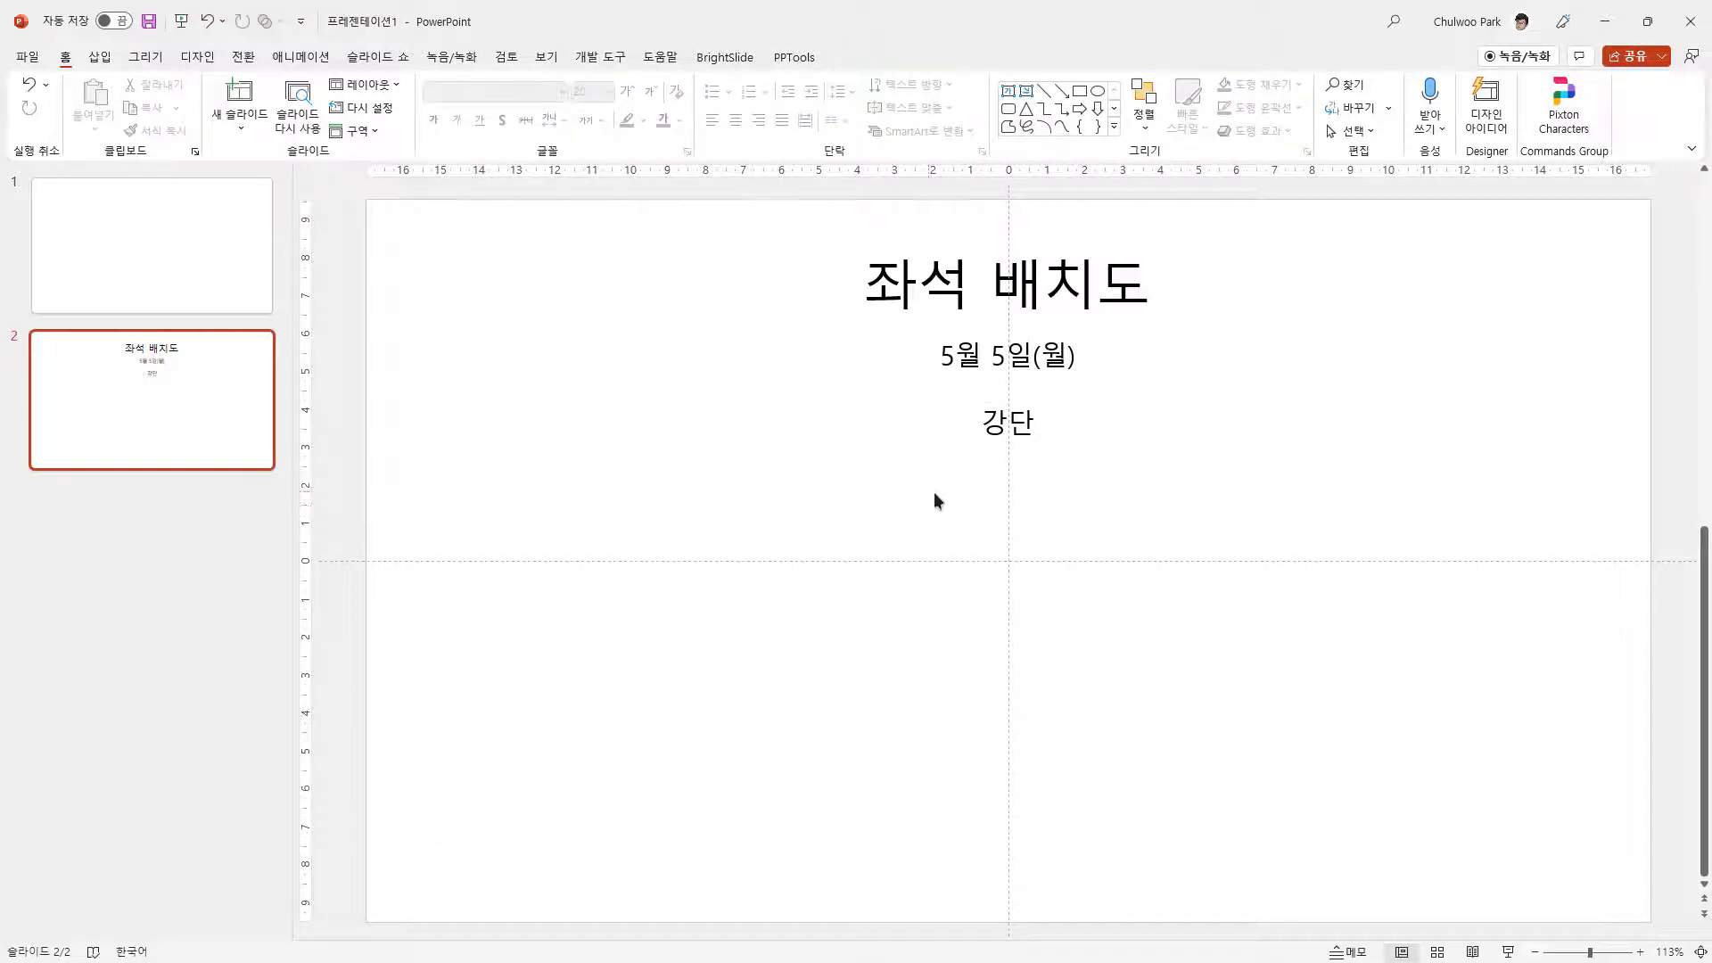
Show the design ideas for the current slide
click(1487, 123)
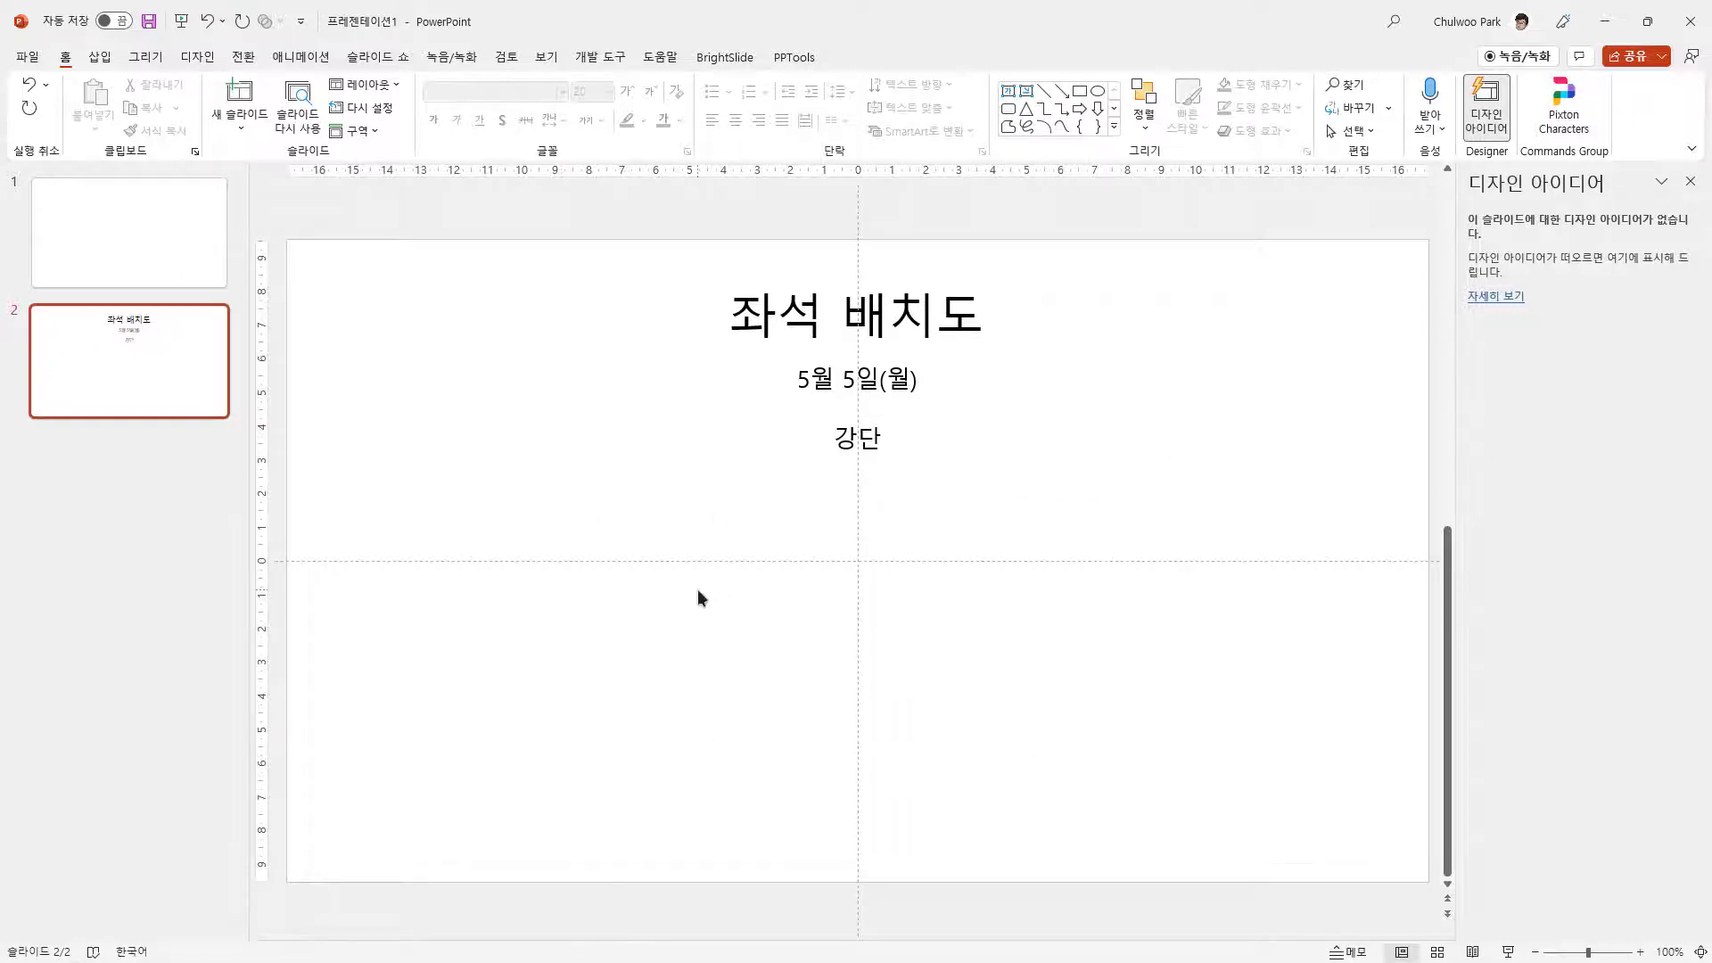
Switch to Excel and examine the seating grid H5:P11 and the empty spacer columns between its cells
key(alt+Tab)
click(521, 305)
mouse_move(521, 304)
mouse_down()
mouse_move(749, 337)
mouse_move(887, 386)
mouse_move(893, 419)
mouse_up()
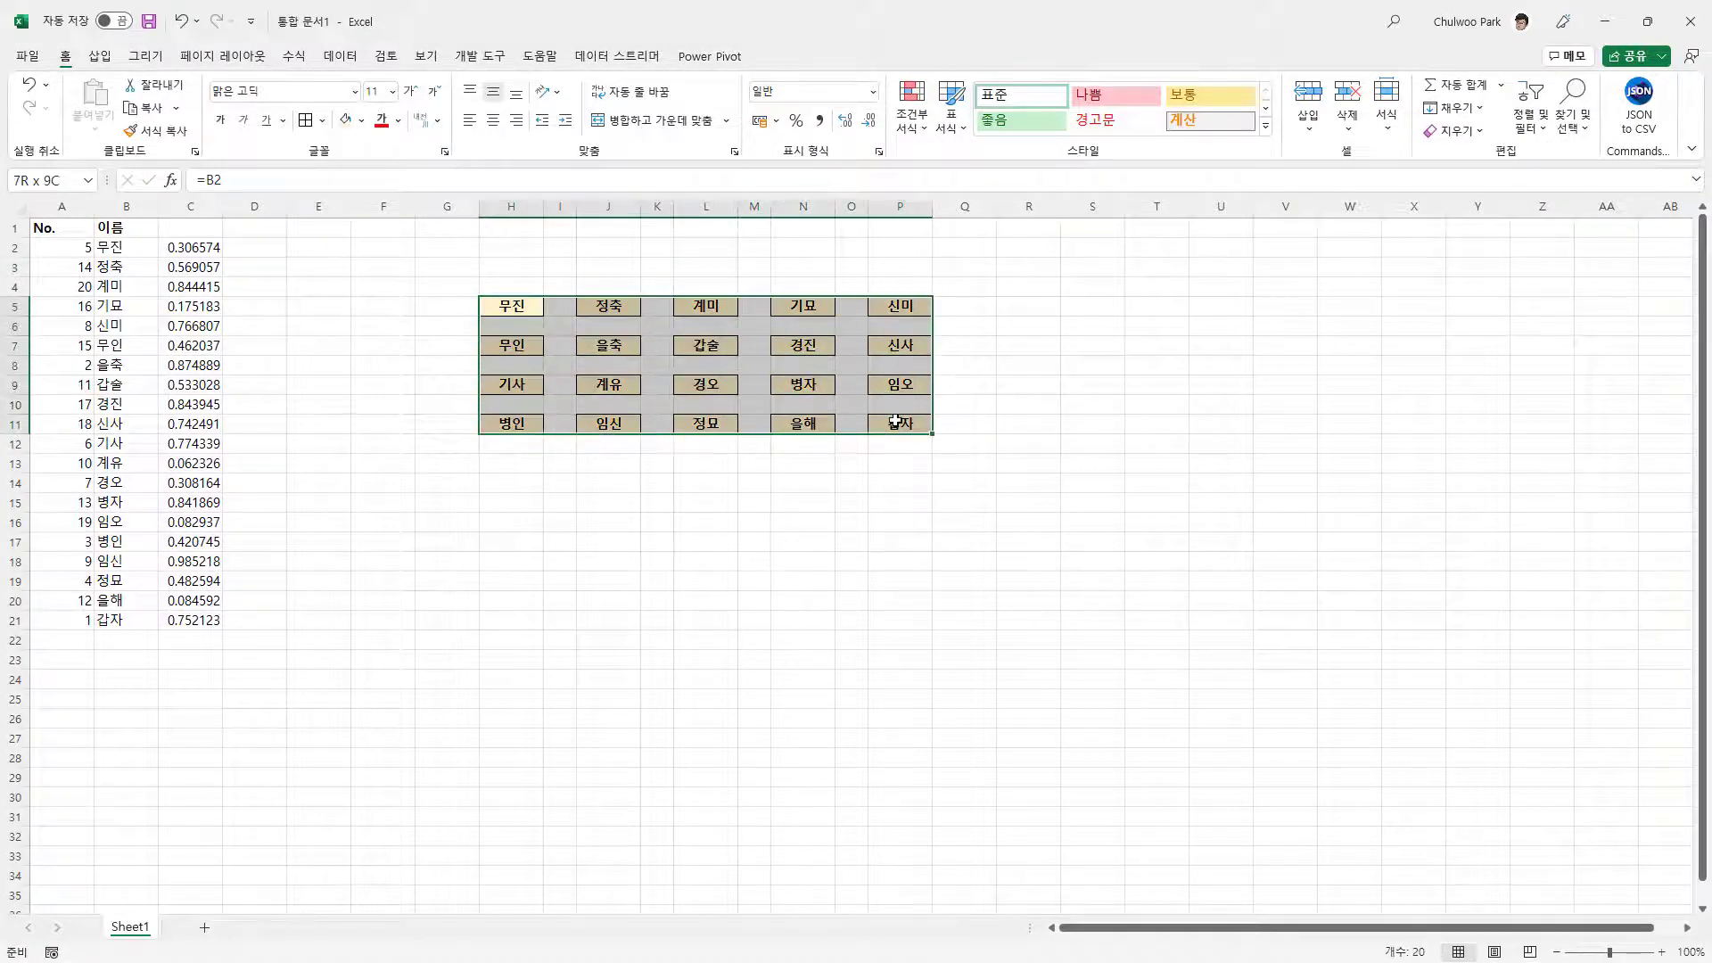
click(973, 398)
drag(560, 268, 624, 504)
drag(657, 284, 660, 504)
drag(752, 284, 761, 478)
click(965, 482)
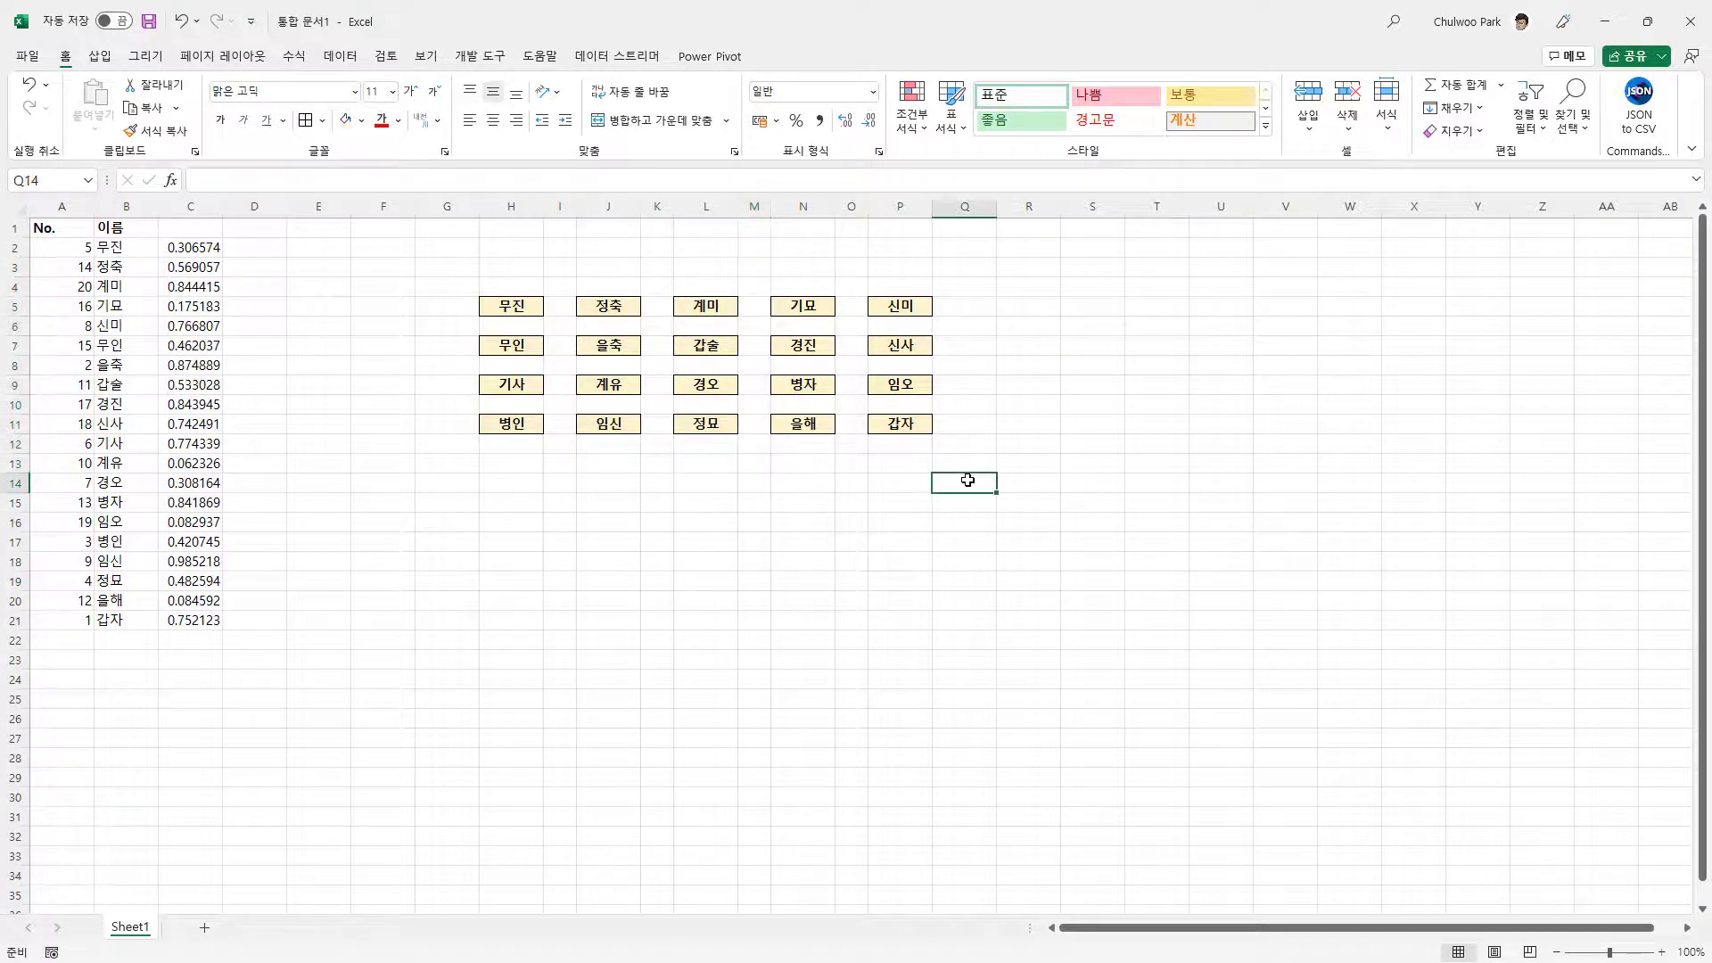
Hide the worksheet gridlines and copy the seating grid H5:P11
click(425, 57)
click(587, 119)
drag(517, 303, 901, 429)
key(ctrl+c)
Switch to PowerPoint and paste the copied seating grid below 강단 as a picture
key(alt+Tab)
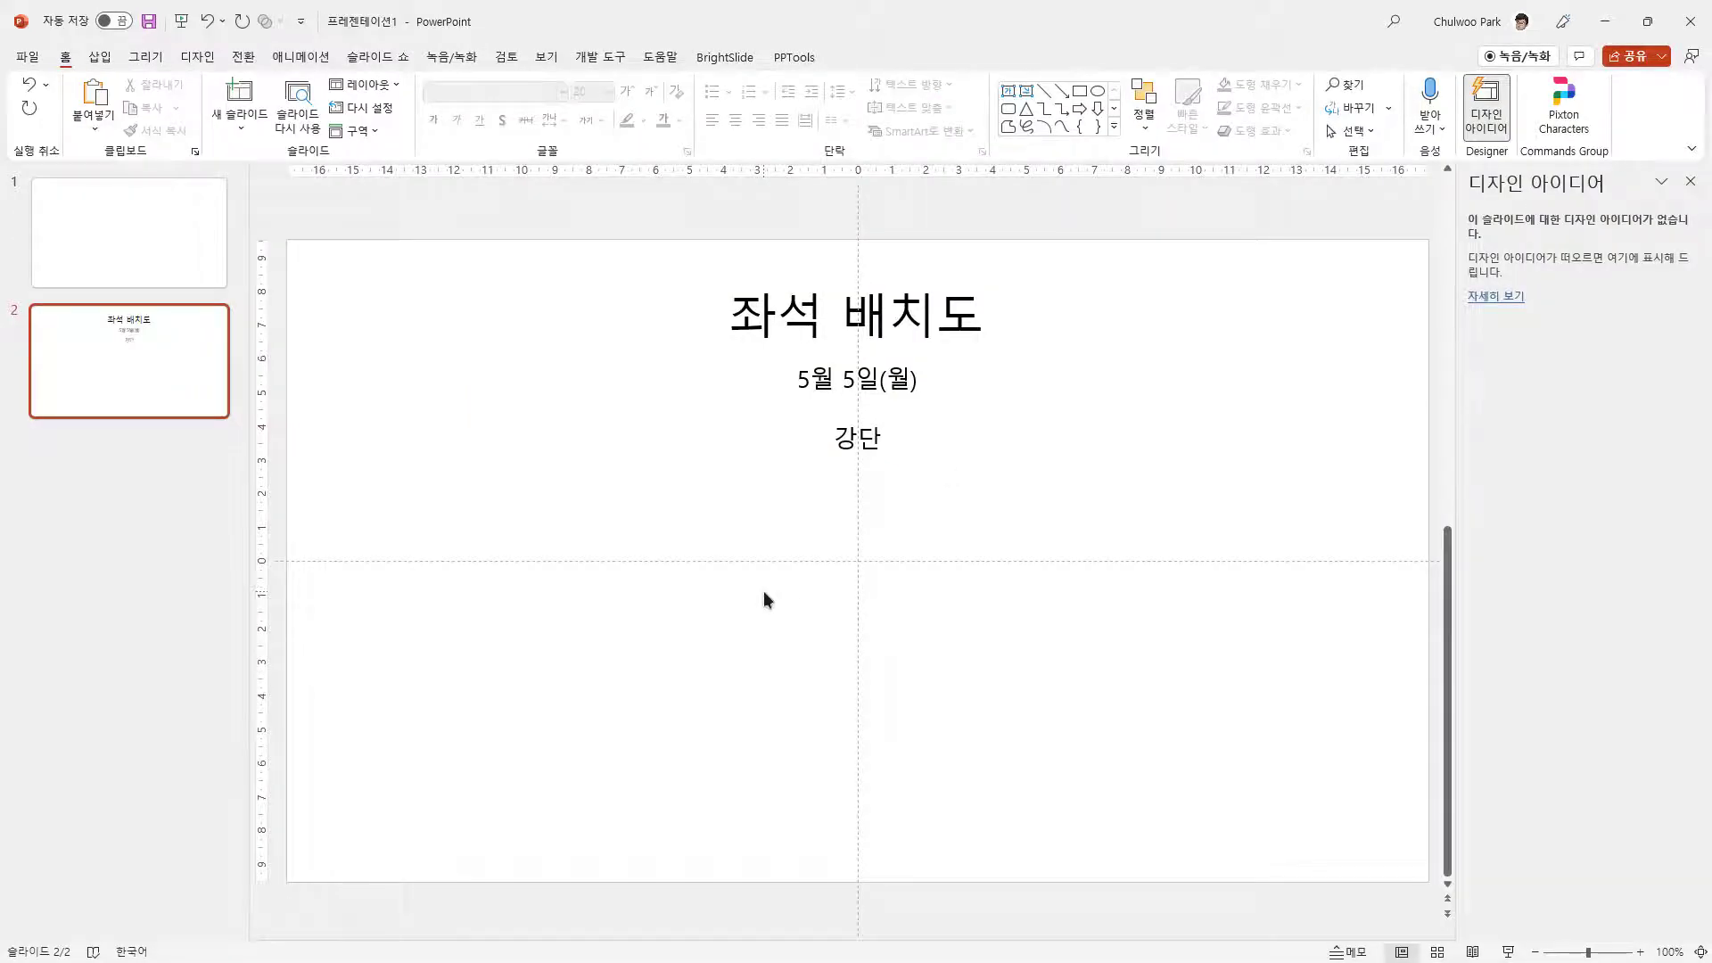
key(ctrl+v)
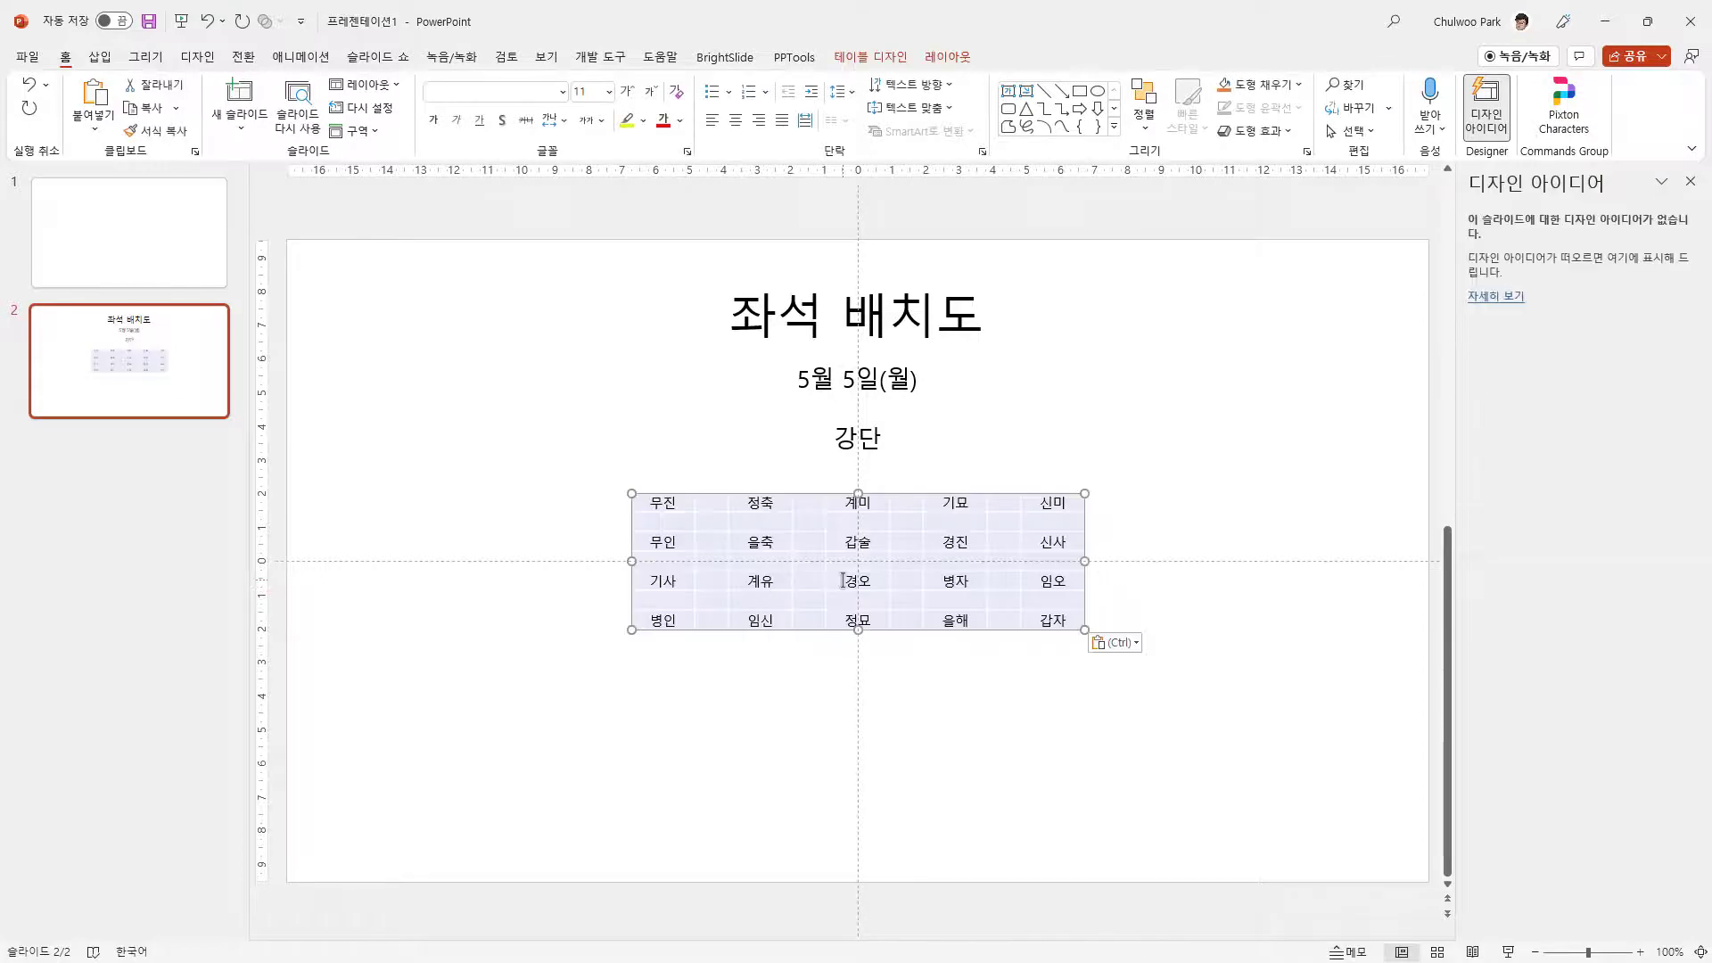
click(1139, 645)
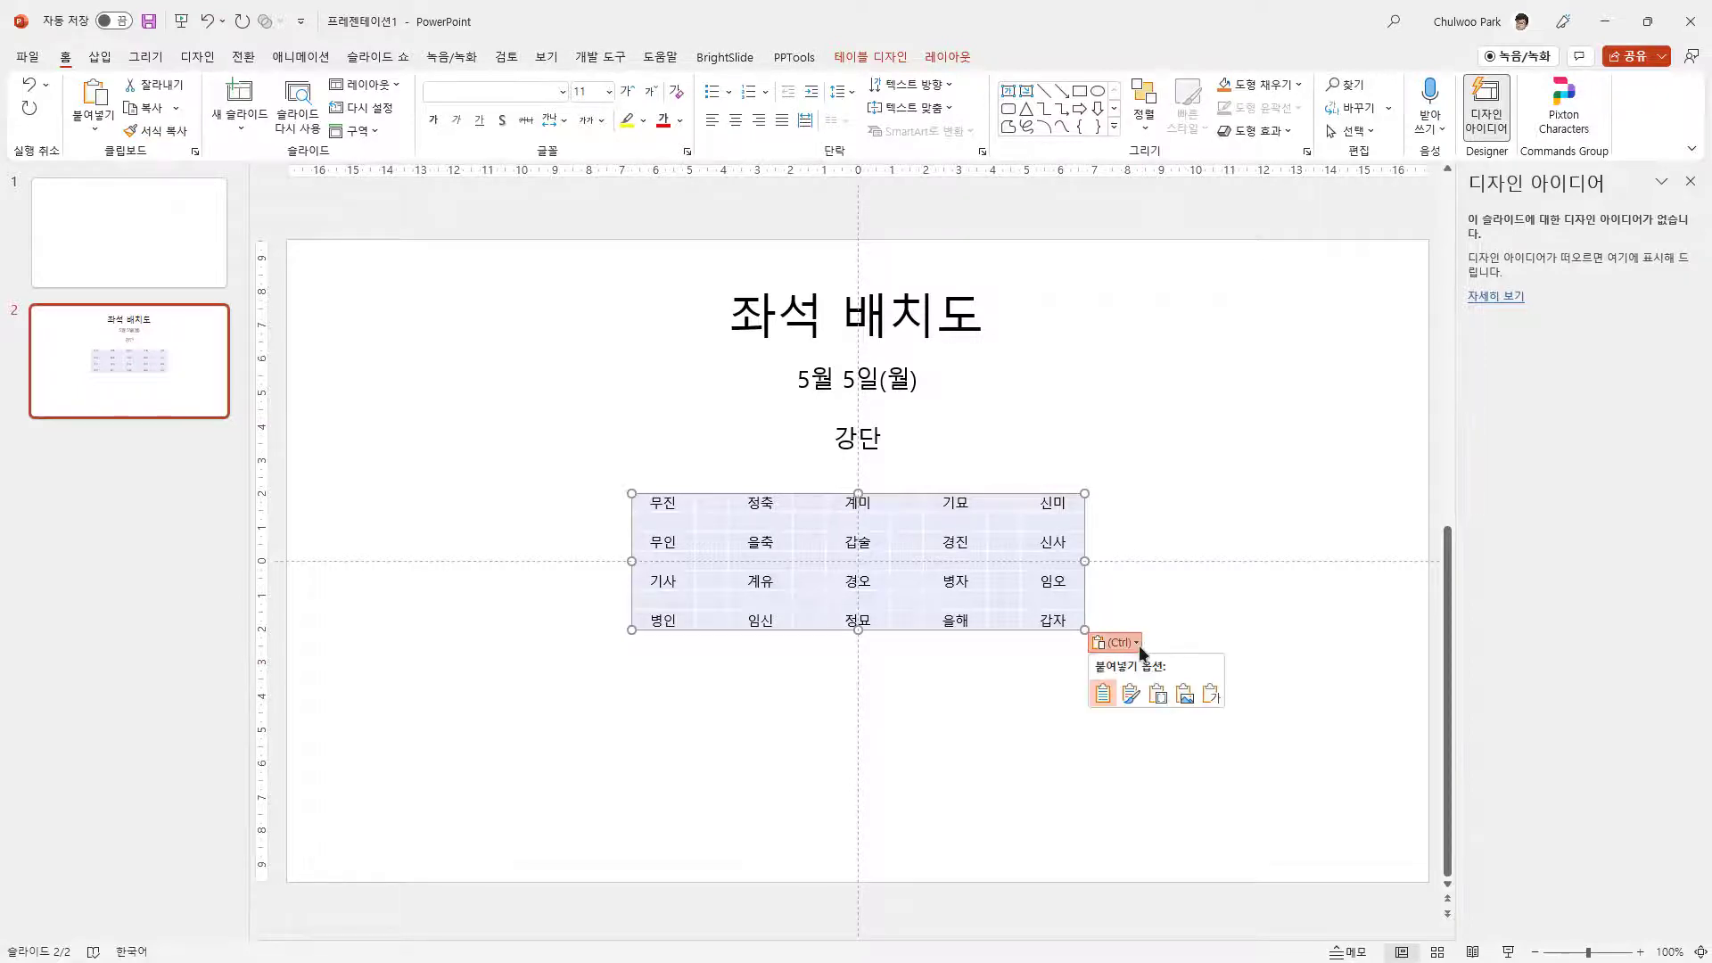
click(1185, 694)
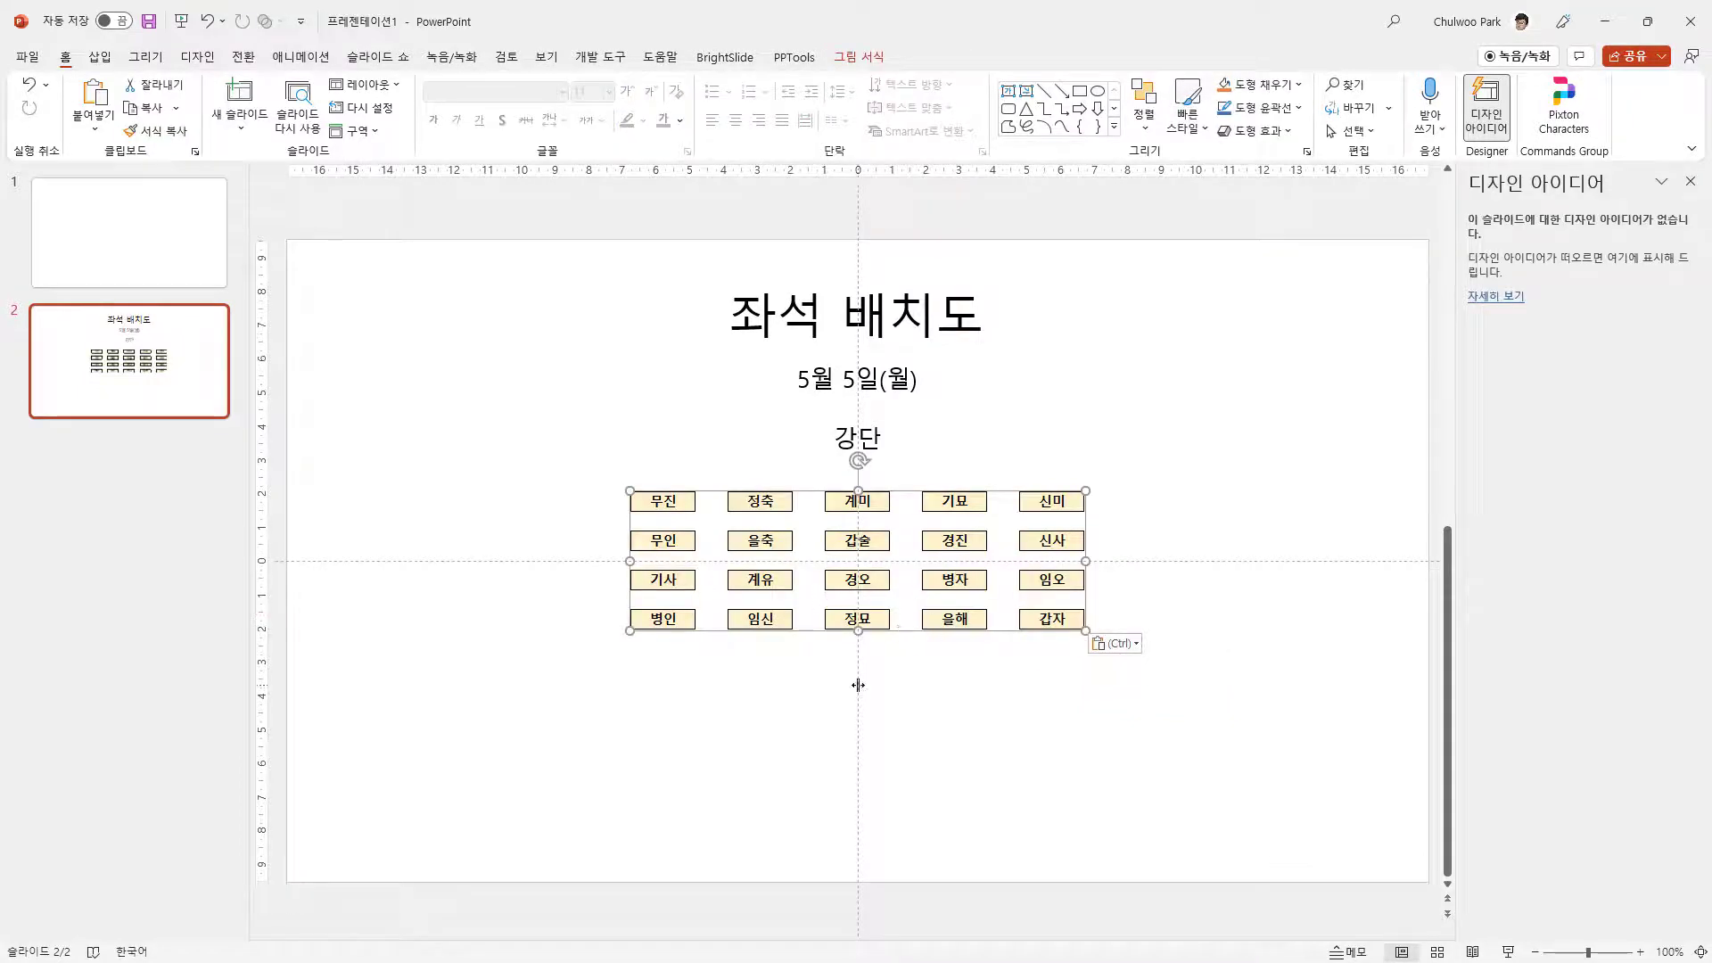
click(1012, 667)
click(922, 591)
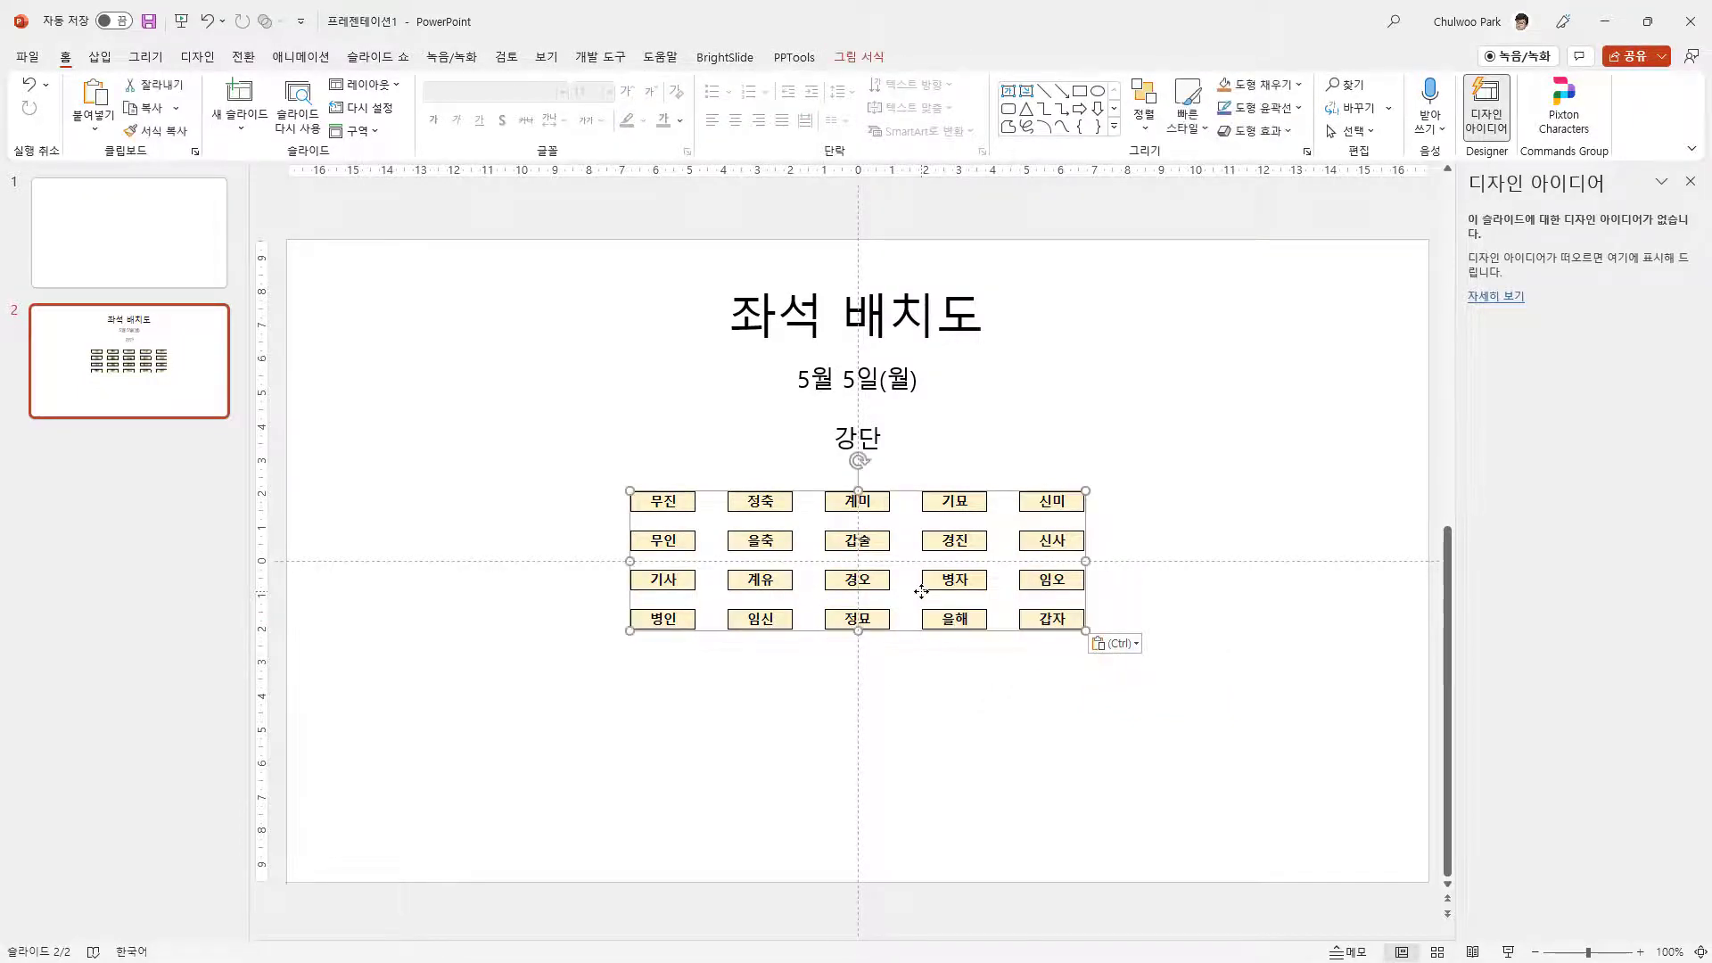